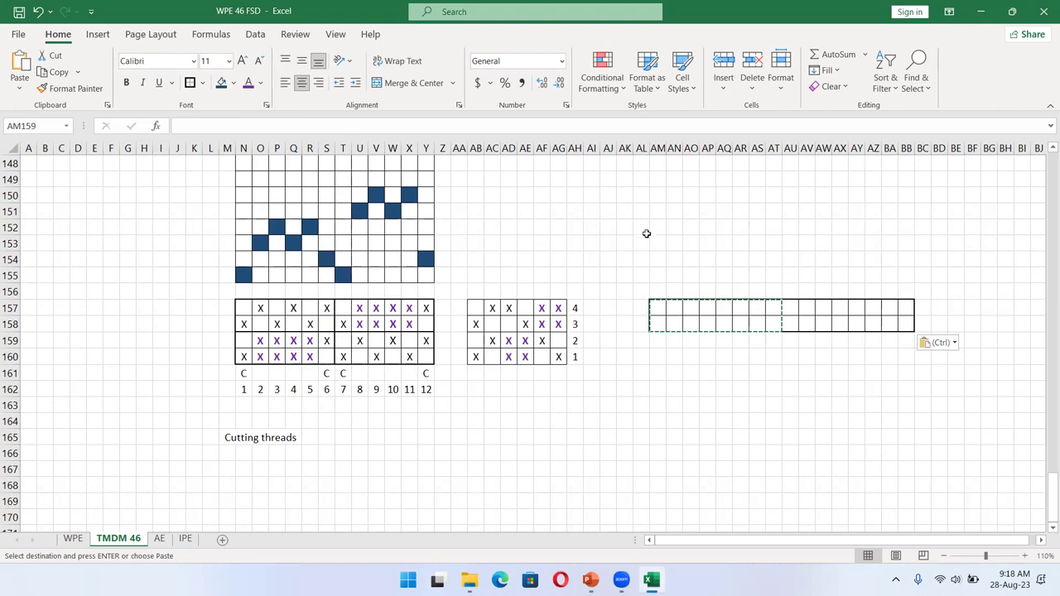
# Step: Keep the regular Paste option for the pasted two-row grid and clear the copy marquee
pyautogui.click(660, 246)
pyautogui.click(656, 350)
pyautogui.click(703, 380)
pyautogui.click(897, 289)
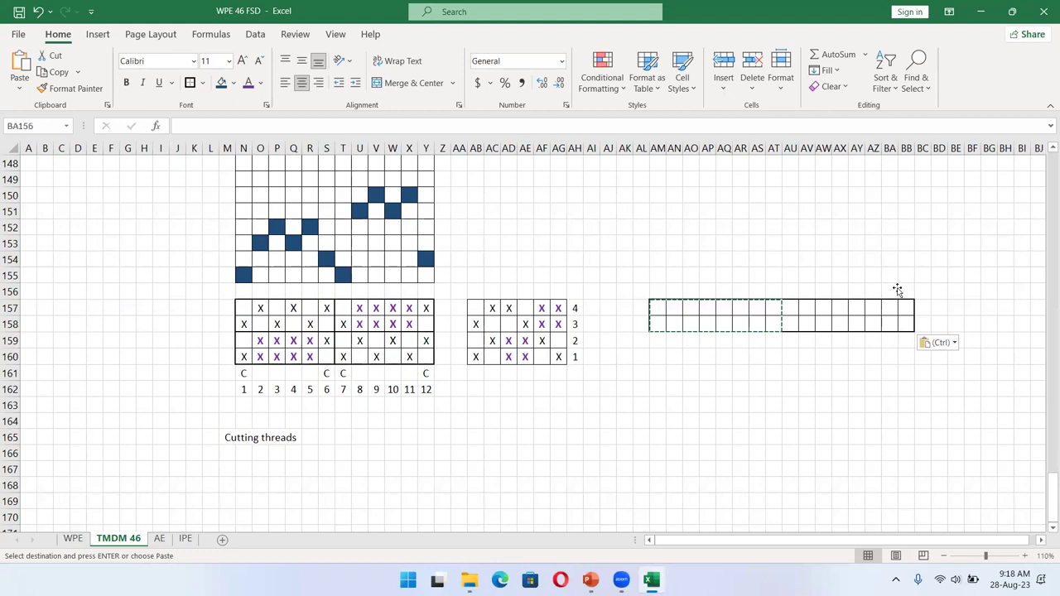
pyautogui.click(939, 342)
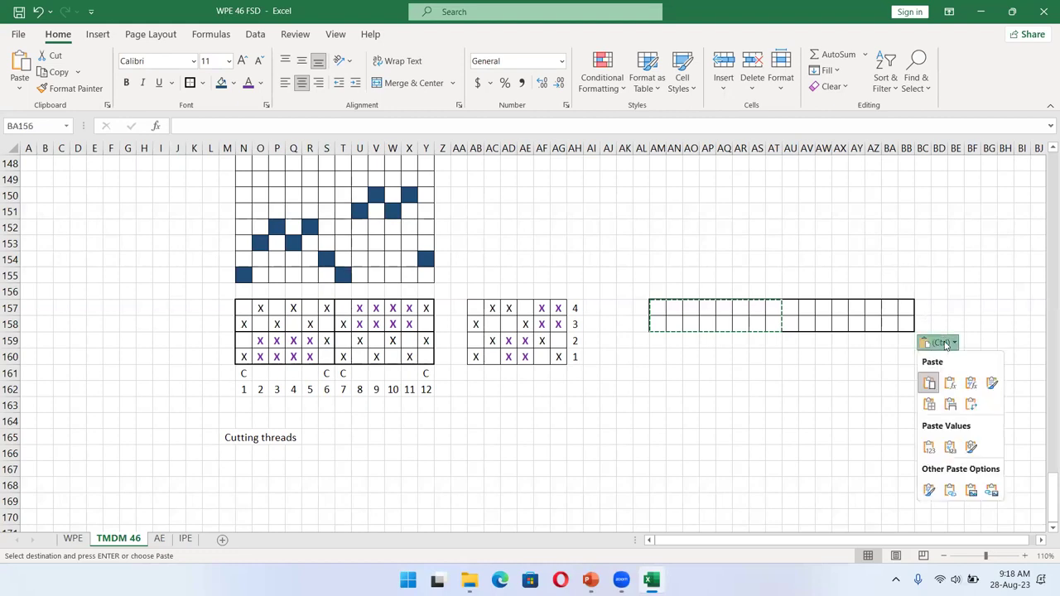
pyautogui.click(929, 383)
pyautogui.click(941, 341)
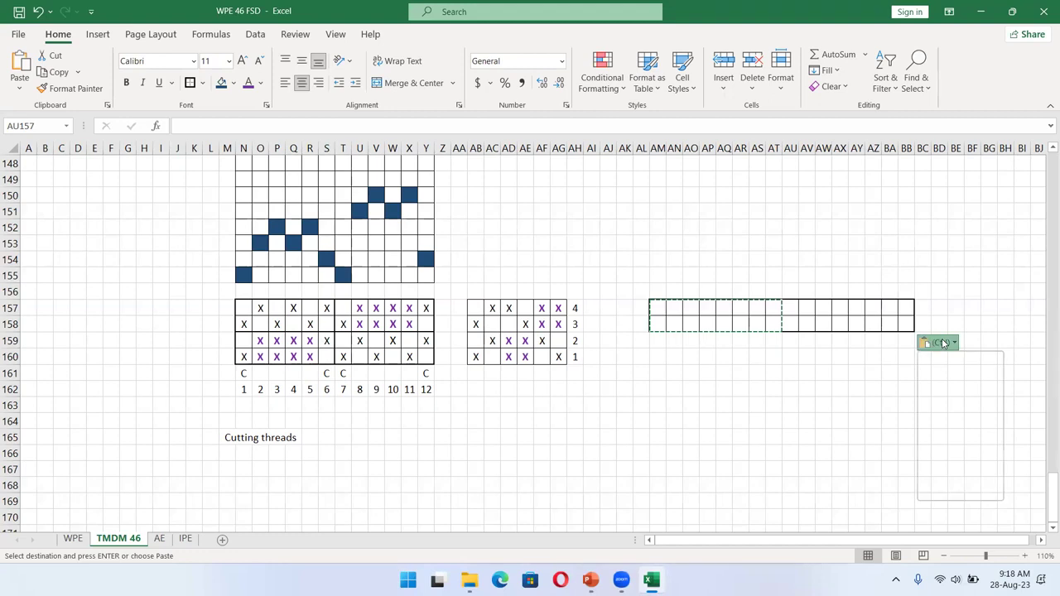
pyautogui.click(930, 383)
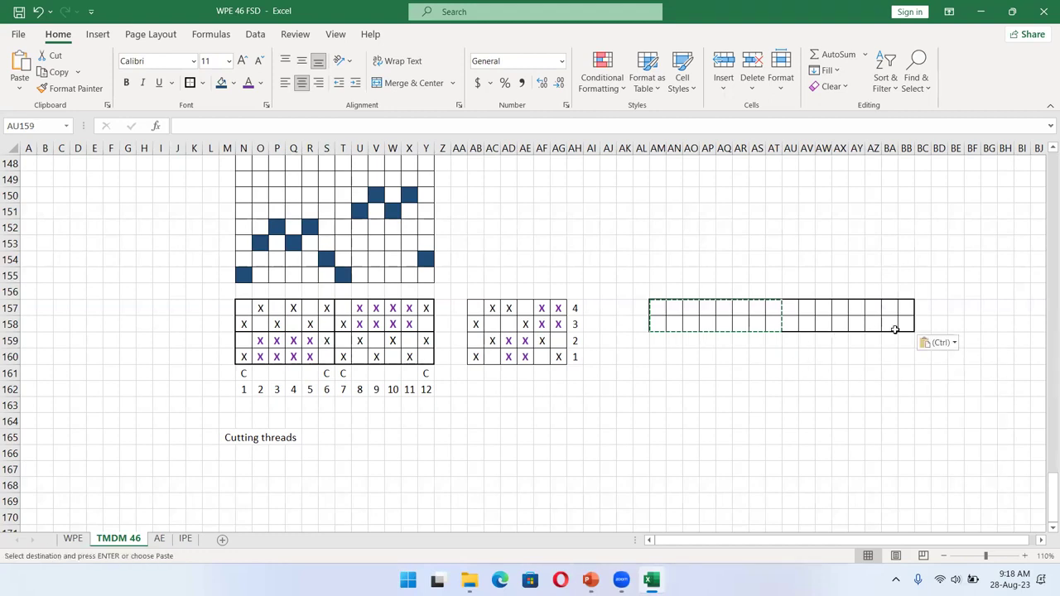
pyautogui.press('Escape')
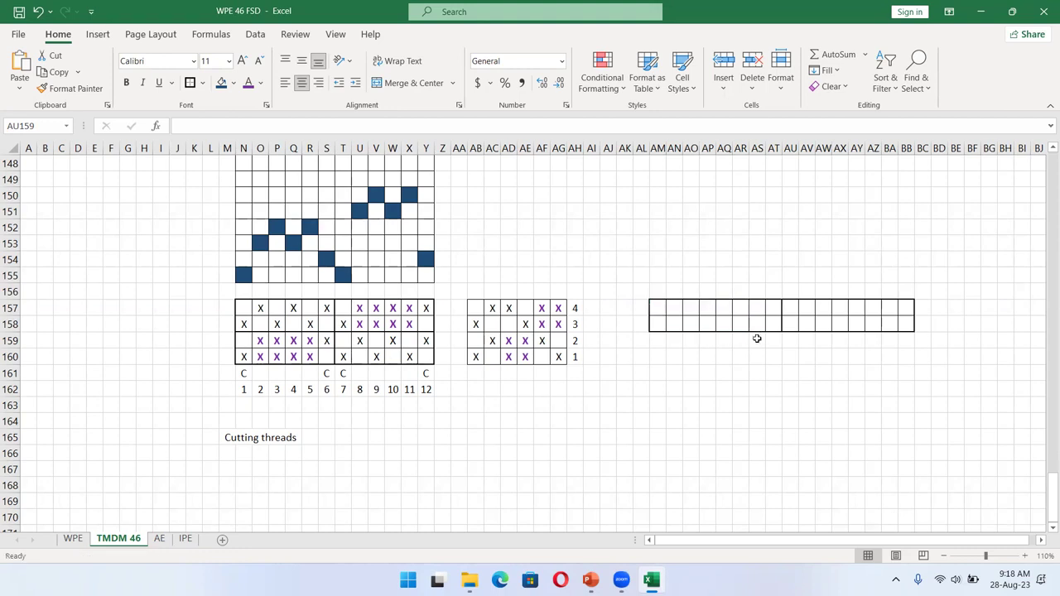
pyautogui.click(656, 305)
pyautogui.doubleClick(656, 305)
pyautogui.click(680, 351)
pyautogui.click(634, 273)
pyautogui.click(698, 286)
pyautogui.click(761, 222)
pyautogui.click(744, 257)
pyautogui.click(658, 335)
pyautogui.click(669, 294)
pyautogui.click(654, 305)
pyautogui.doubleClick(654, 305)
pyautogui.click(282, 306)
pyautogui.click(453, 260)
# Step: Minimize the open windows and refresh the desktop
pyautogui.click(989, 9)
pyautogui.click(989, 9)
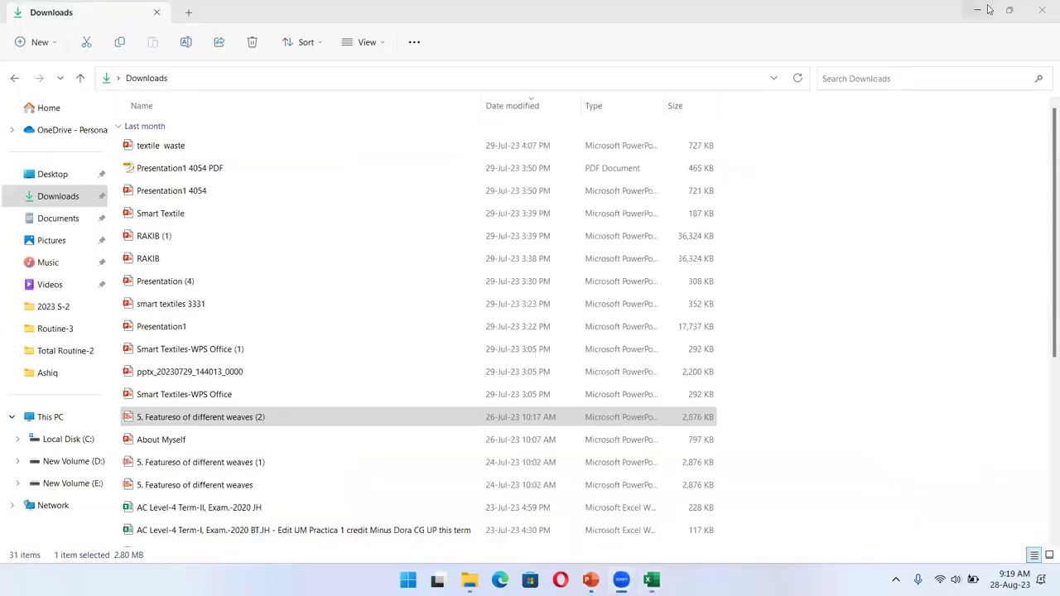
pyautogui.click(989, 9)
pyautogui.rightClick(946, 42)
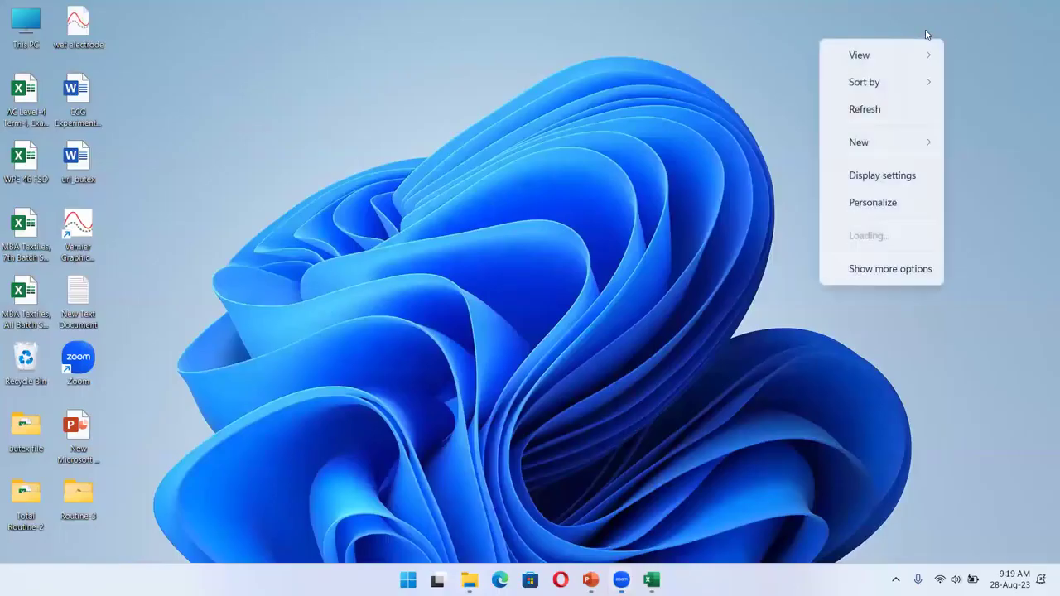
pyautogui.click(880, 98)
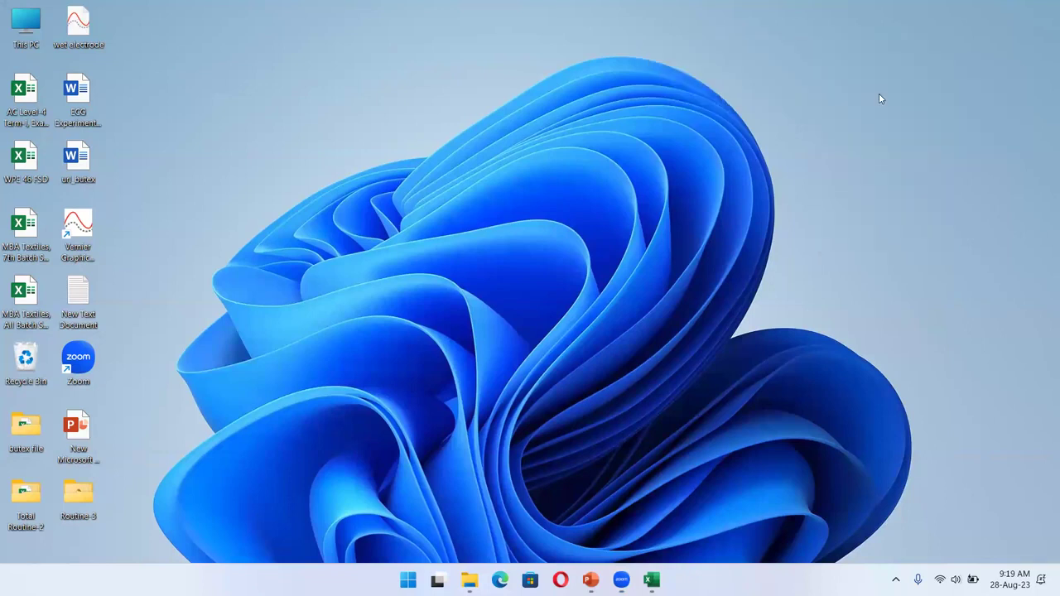
pyautogui.rightClick(879, 93)
pyautogui.click(918, 155)
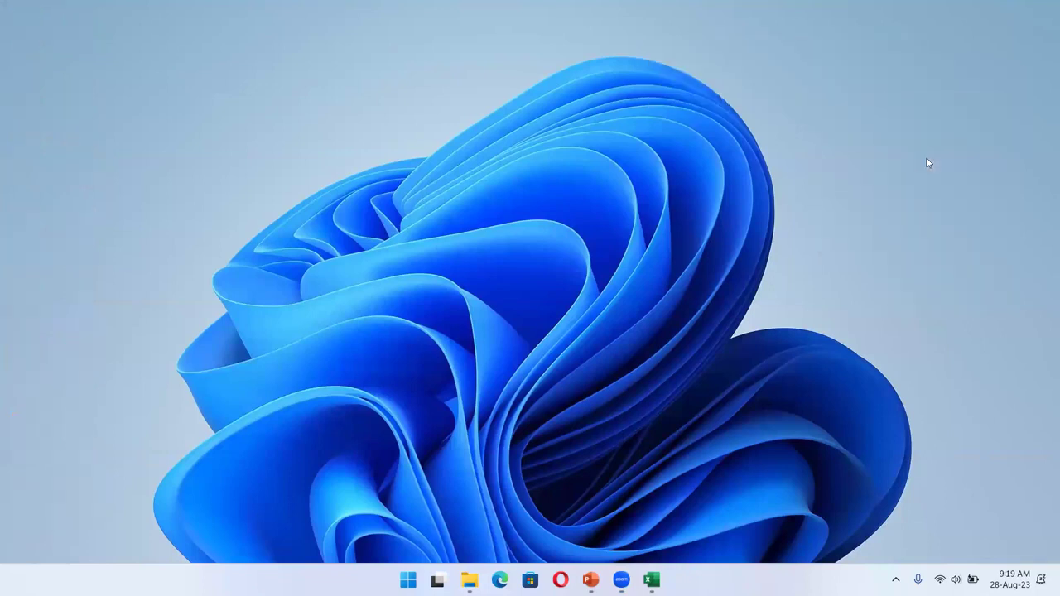
pyautogui.rightClick(928, 160)
pyautogui.click(956, 222)
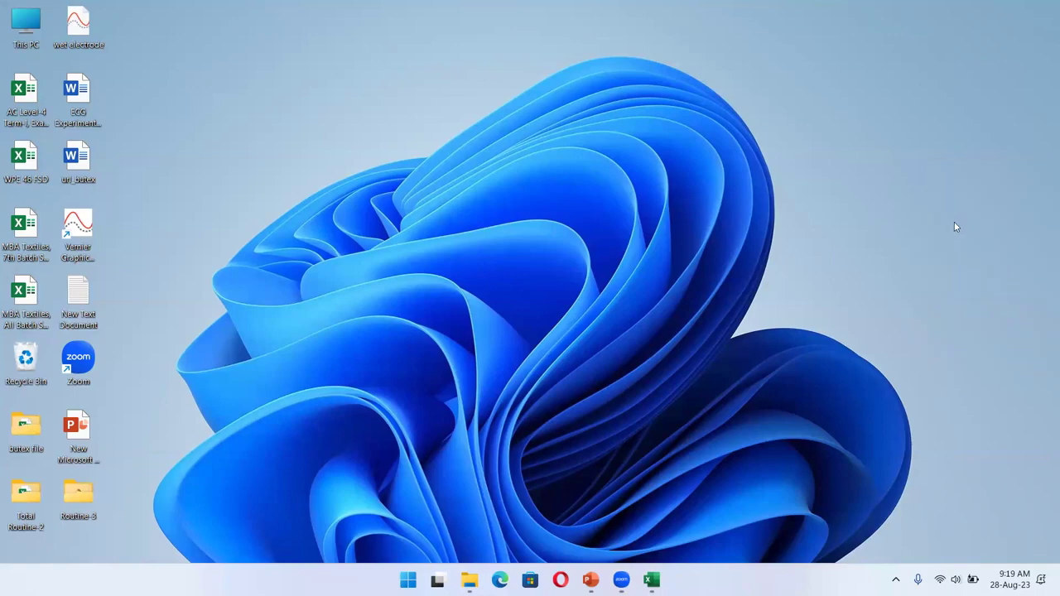
# Step: Switch back to the WPE 46 FSD workbook in Excel
pyautogui.click(654, 505)
pyautogui.click(694, 427)
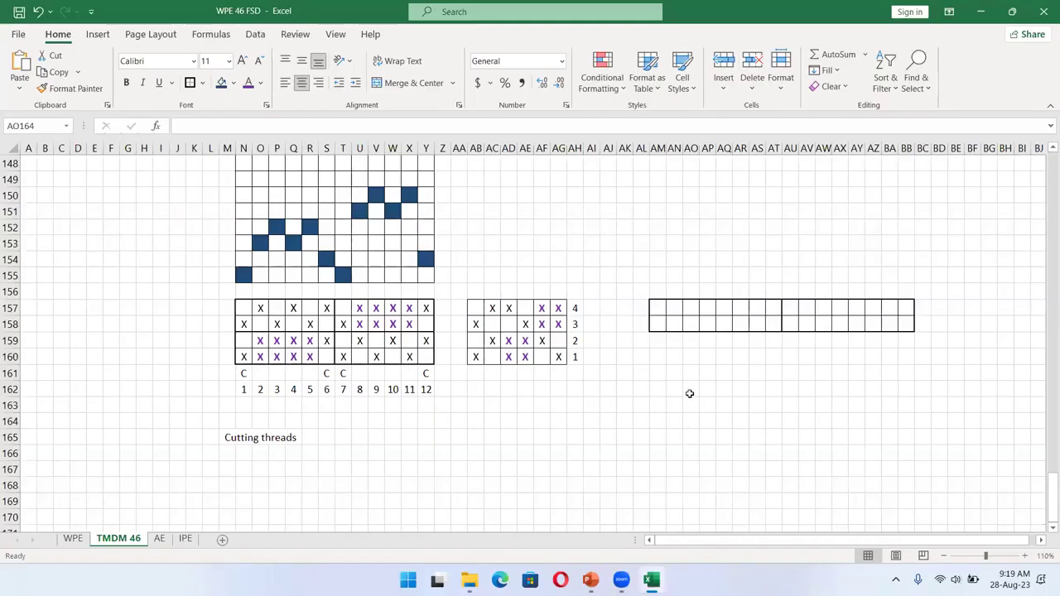
pyautogui.click(652, 293)
pyautogui.click(562, 279)
pyautogui.click(590, 274)
pyautogui.click(652, 264)
# Step: Look through the WPE, TMDM 46, AE and IPE sheets of the workbook
pyautogui.click(73, 540)
pyautogui.click(103, 540)
pyautogui.click(170, 498)
pyautogui.click(159, 540)
pyautogui.click(185, 541)
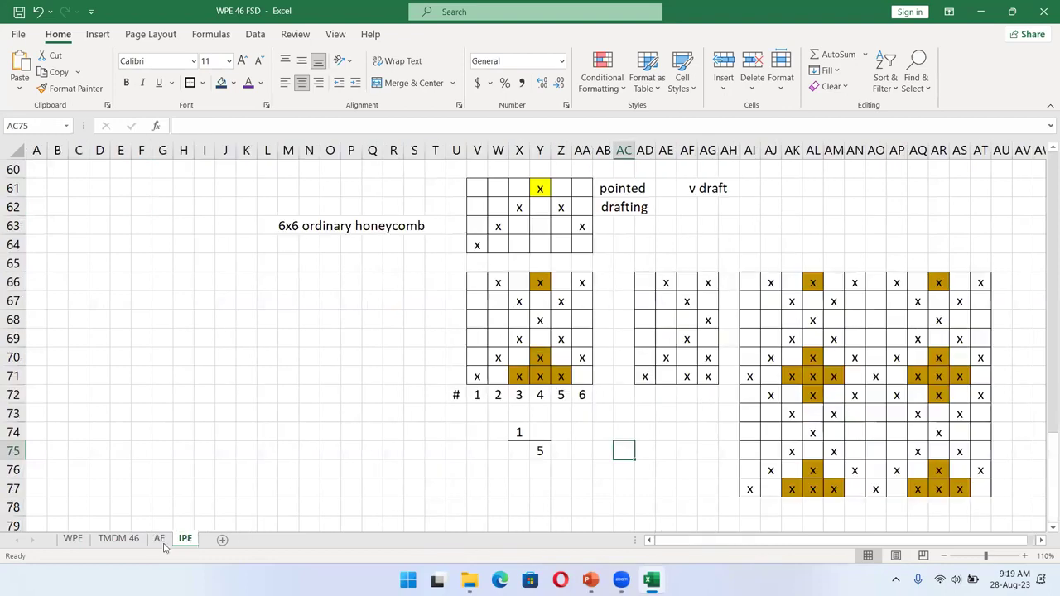
# Step: Examine the weave designs on the WPE sheet down to the empty area below them
pyautogui.click(73, 540)
pyautogui.click(535, 390)
pyautogui.press('Left')
pyautogui.press('Down')
pyautogui.press('Down')
pyautogui.press('Down')
pyautogui.press('Down')
pyautogui.press('Down')
pyautogui.press('Down')
pyautogui.press('Down')
pyautogui.press('Down')
pyautogui.press('Down')
pyautogui.press('Down')
pyautogui.press('Down')
pyautogui.press('Down')
pyautogui.press('Down')
pyautogui.press('Down')
pyautogui.press('Down')
pyautogui.press('Down')
pyautogui.press('Down')
pyautogui.press('Down')
pyautogui.press('Down')
pyautogui.press('Down')
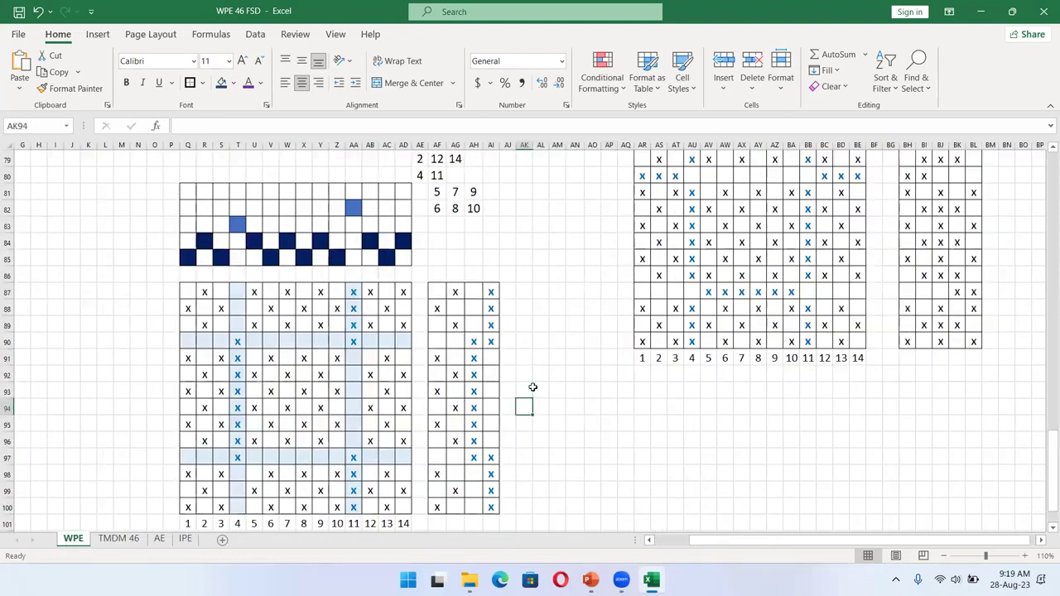
pyautogui.press('Down')
pyautogui.press('Down')
pyautogui.press('Down')
pyautogui.click(451, 290)
pyautogui.hotkey('shift', 'Right')
pyautogui.hotkey('shift', 'Right')
pyautogui.hotkey('shift', 'Right')
pyautogui.hotkey('shift', 'Right')
pyautogui.hotkey('shift', 'Right')
pyautogui.hotkey('shift', 'Right')
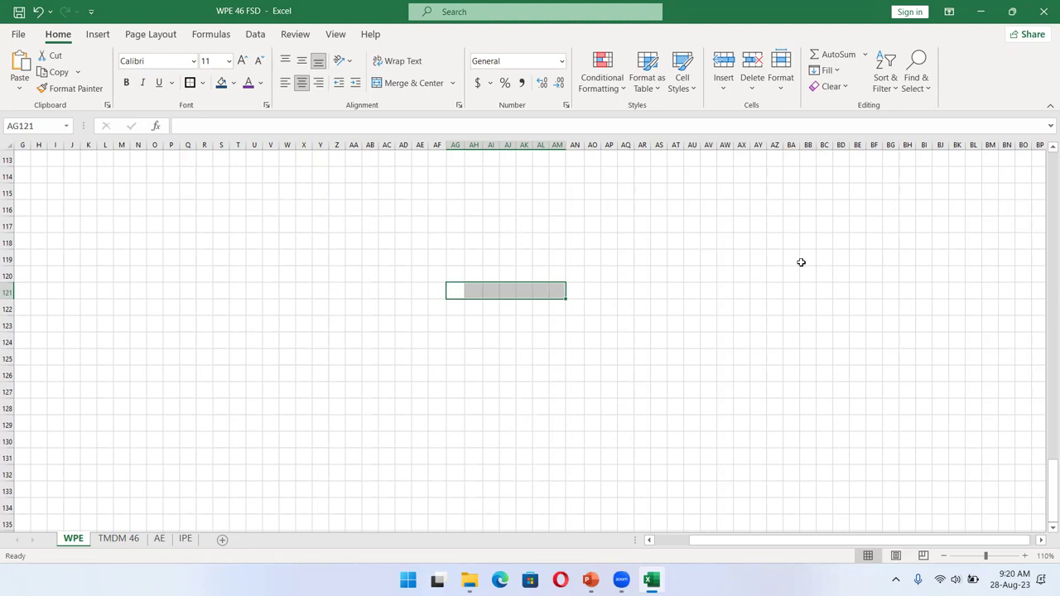
# Step: On the TMDM 46 sheet, enter the title "Plain face bed ford cord" in cell P164 below the finished design
pyautogui.click(119, 538)
pyautogui.click(319, 424)
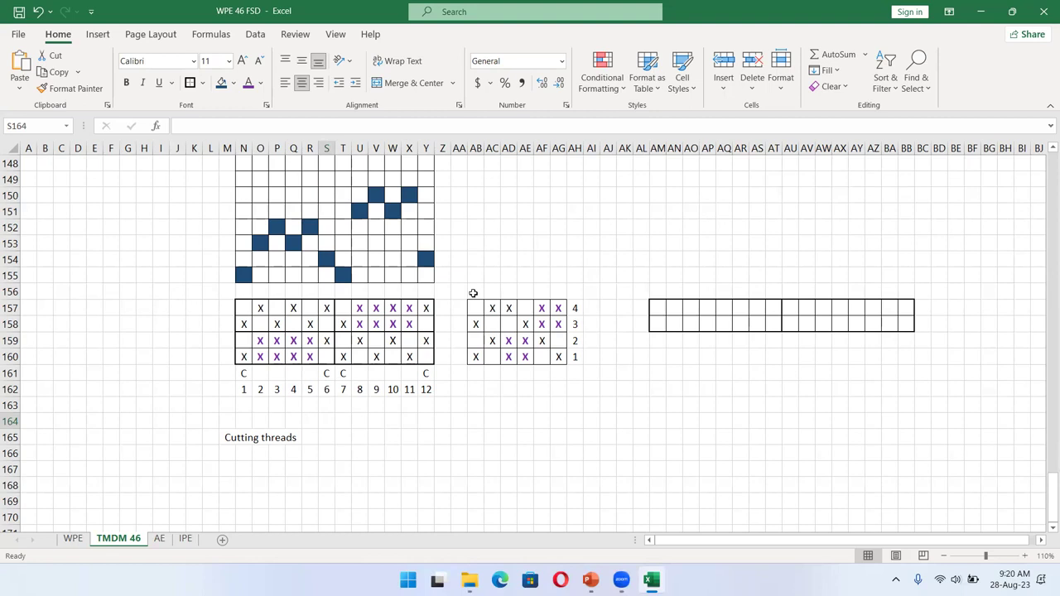
pyautogui.click(244, 305)
pyautogui.click(275, 400)
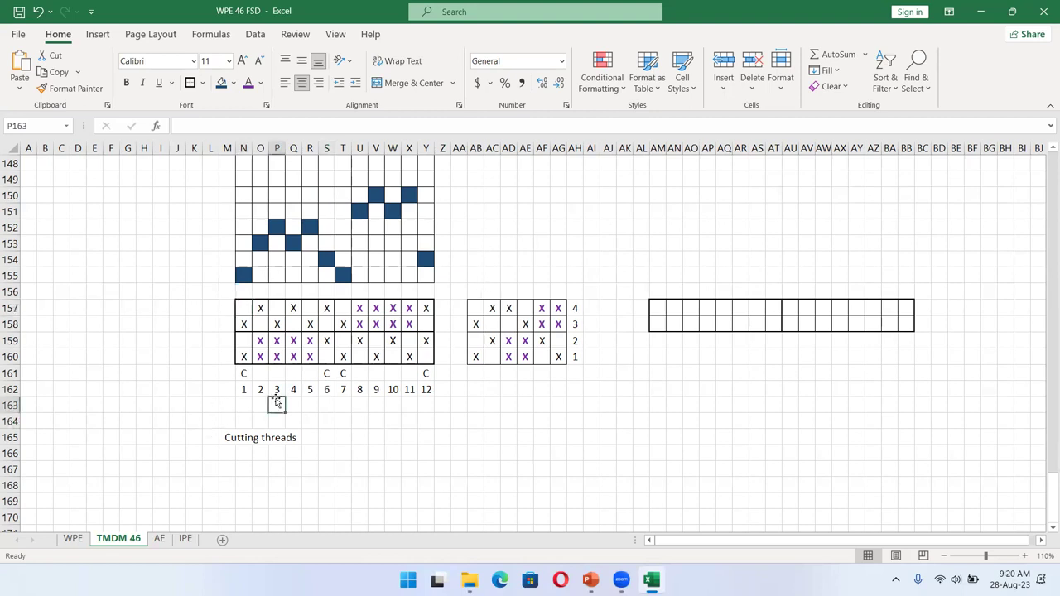
pyautogui.press('Down')
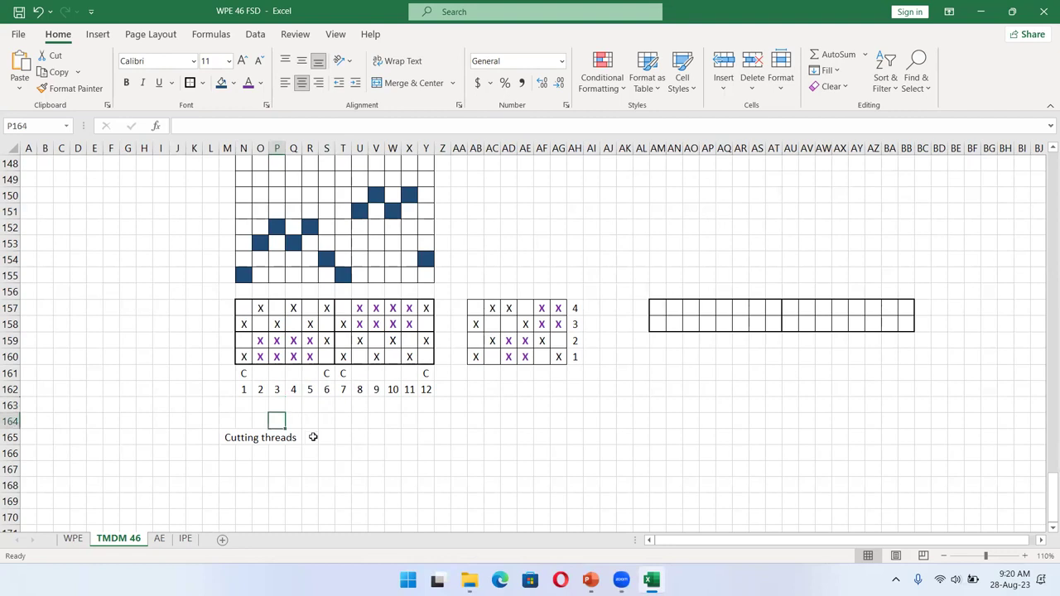
pyautogui.write('Plain face bed ')
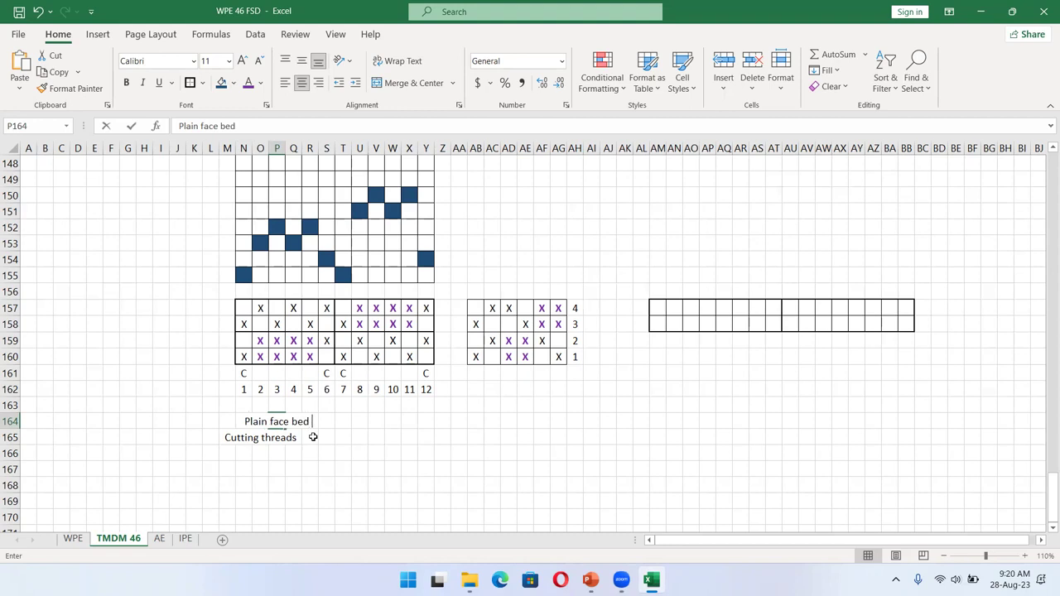
pyautogui.write('ford cord')
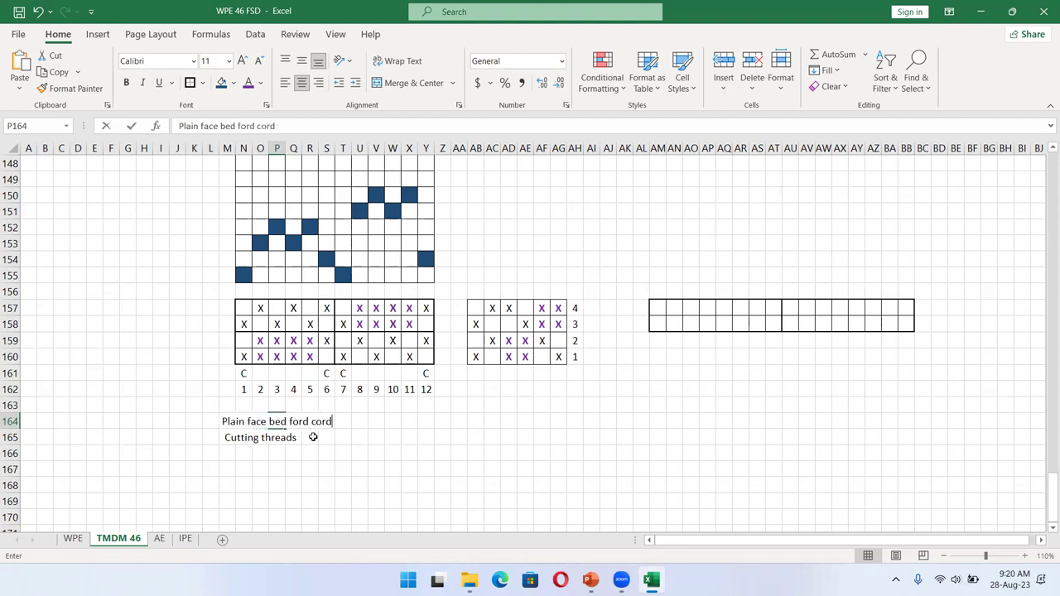
# Step: Enlarge the font of the whole row 164 by four size increments
pyautogui.click(10, 422)
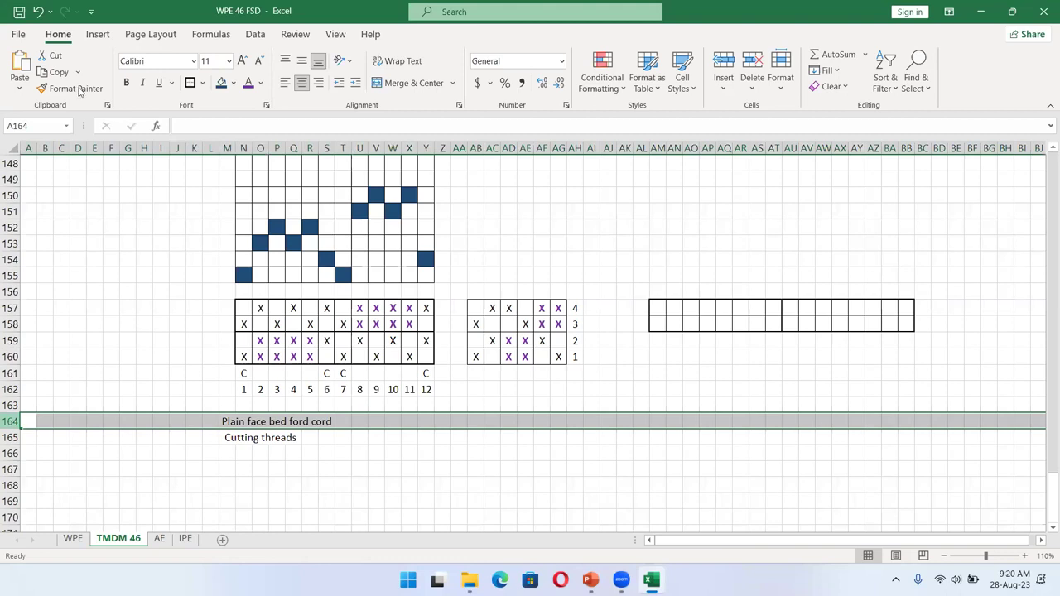
pyautogui.click(243, 60)
pyautogui.click(243, 61)
pyautogui.click(243, 60)
pyautogui.click(242, 60)
pyautogui.click(426, 447)
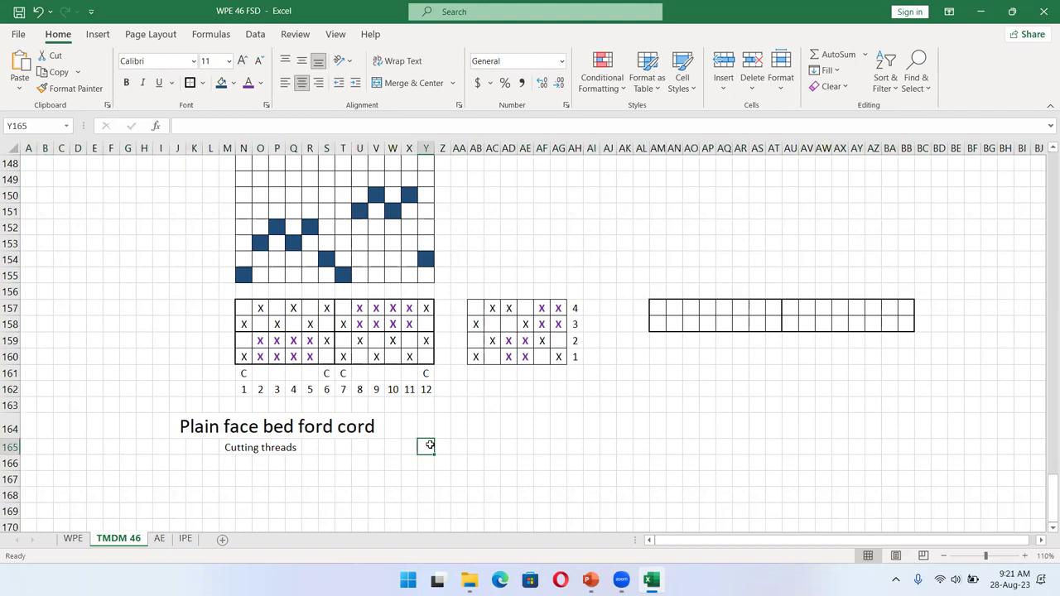
# Step: Insert one new column at AQ and another at AY to widen both halves of the empty grid
pyautogui.rightClick(724, 147)
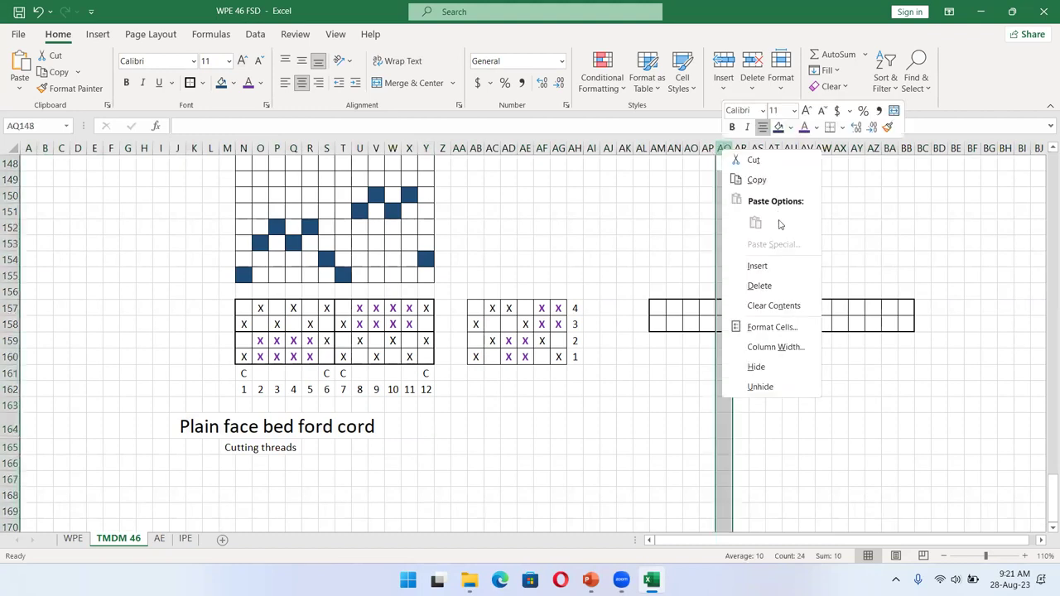
pyautogui.click(758, 267)
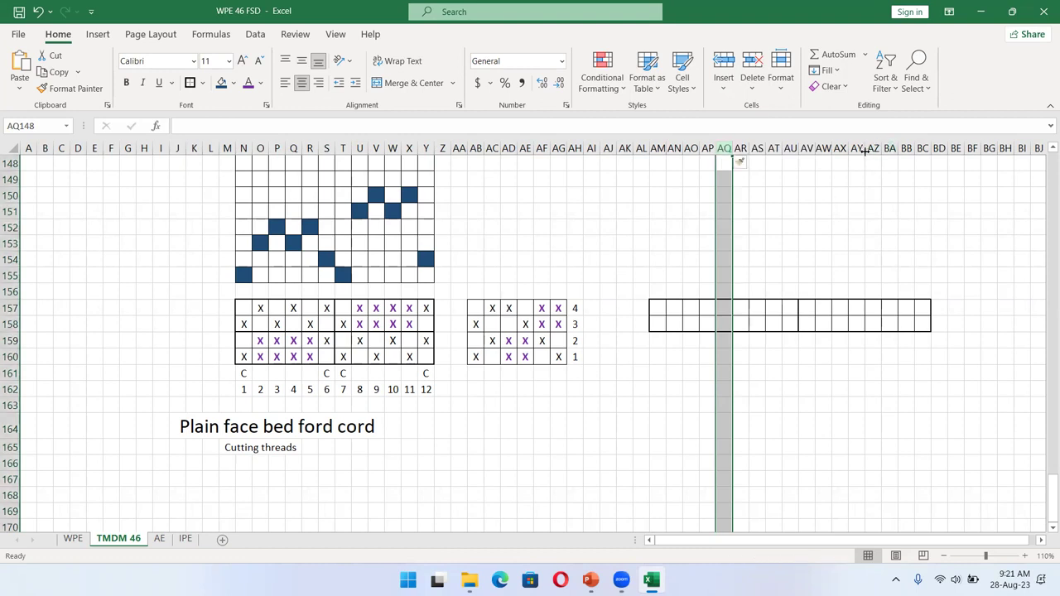
pyautogui.click(858, 148)
pyautogui.rightClick(857, 148)
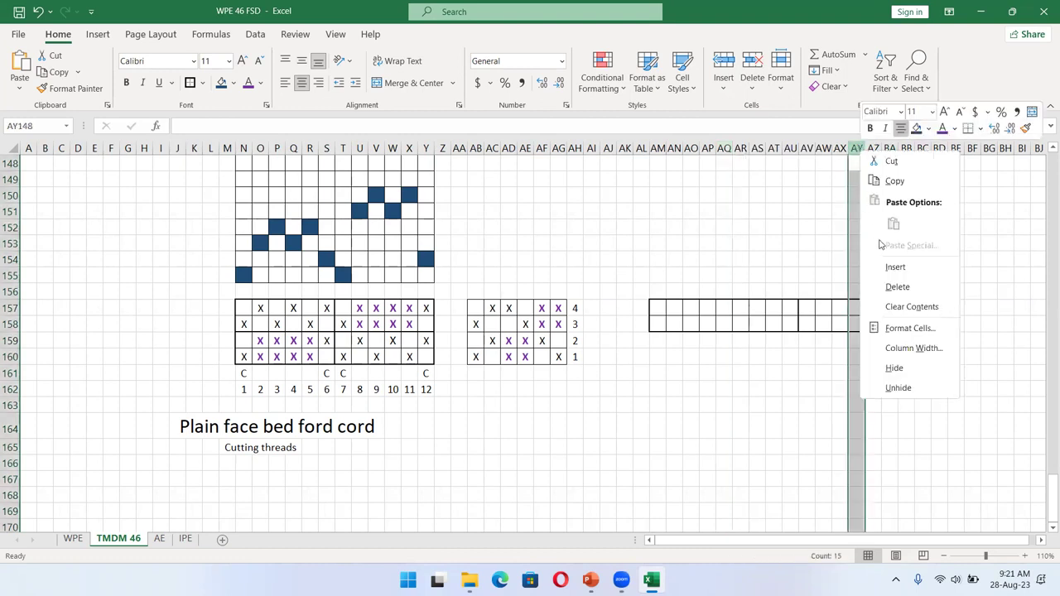
pyautogui.click(895, 269)
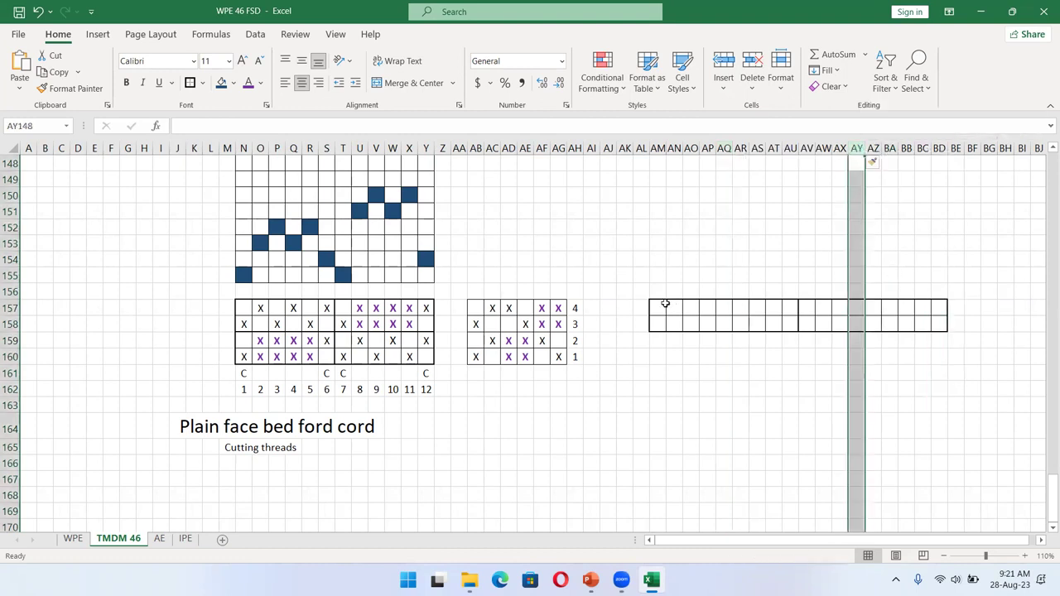
# Step: Copy the two-row empty grid AM157:BD158 and paste it directly beneath, starting at AM159
pyautogui.click(661, 304)
pyautogui.hotkey('shift', 'Down')
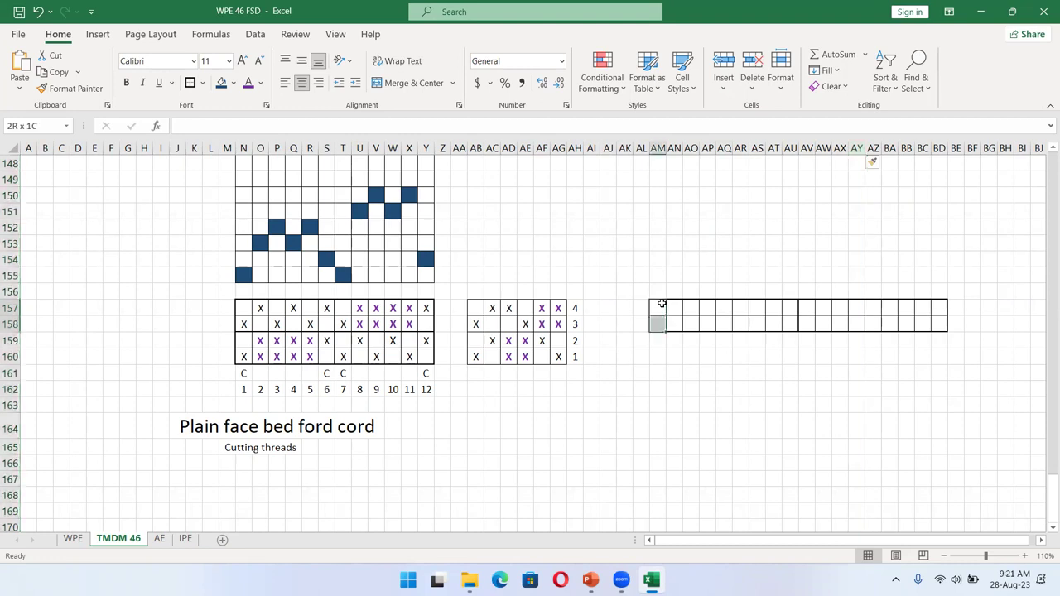
pyautogui.hotkey('shift', 'Right')
pyautogui.hotkey('shift', 'Right')
pyautogui.hotkey('shift', 'Right')
pyautogui.hotkey('shift', 'Right')
pyautogui.hotkey('shift', 'Right')
pyautogui.hotkey('shift', 'Right')
pyautogui.hotkey('shift', 'Right')
pyautogui.hotkey('shift', 'Right')
pyautogui.hotkey('shift', 'Right')
pyautogui.hotkey('shift', 'Right')
pyautogui.hotkey('shift', 'Right')
pyautogui.hotkey('shift', 'Right')
pyautogui.hotkey('shift', 'Right')
pyautogui.hotkey('shift', 'Right')
pyautogui.hotkey('shift', 'Right')
pyautogui.hotkey('shift', 'Right')
pyautogui.hotkey('shift', 'Right')
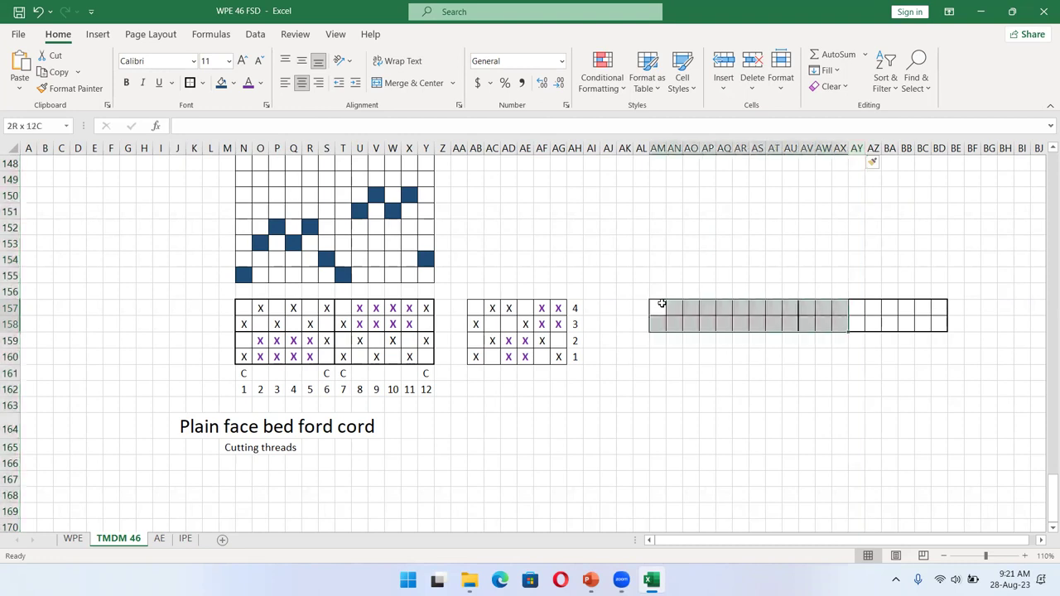
pyautogui.hotkey('ctrl', 'c')
pyautogui.click(657, 338)
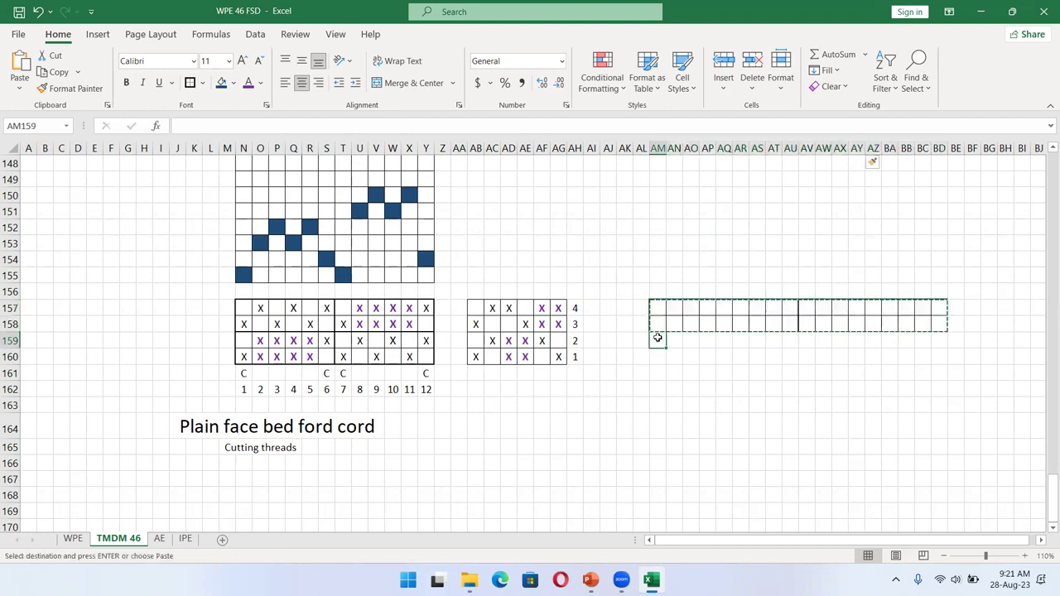
pyautogui.hotkey('ctrl', 'v')
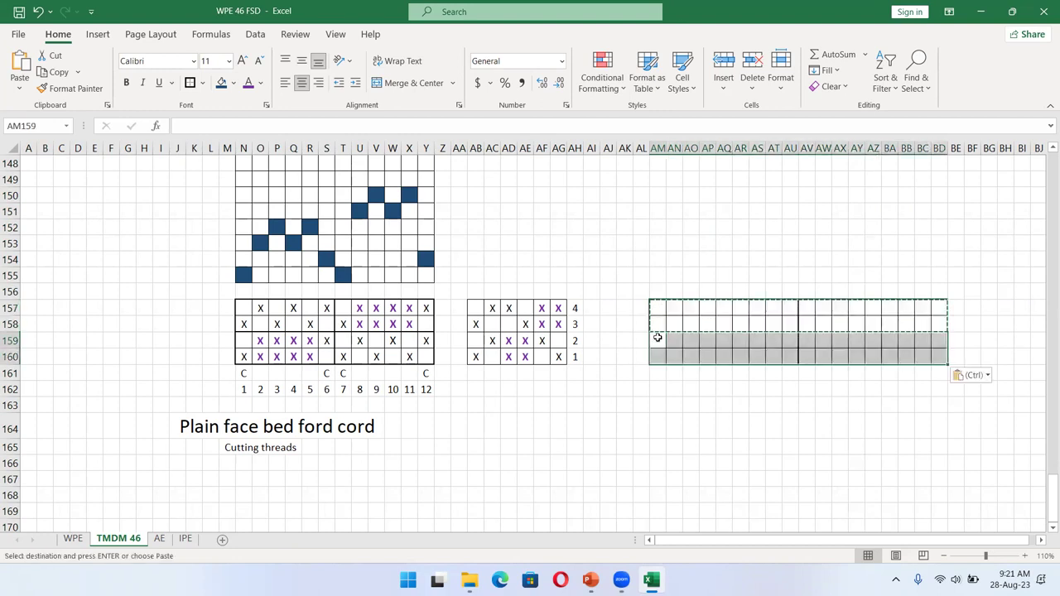
# Step: Enter the title "wadded bedford cord" in cell AP164 below the empty grid
pyautogui.click(701, 415)
pyautogui.write('wa')
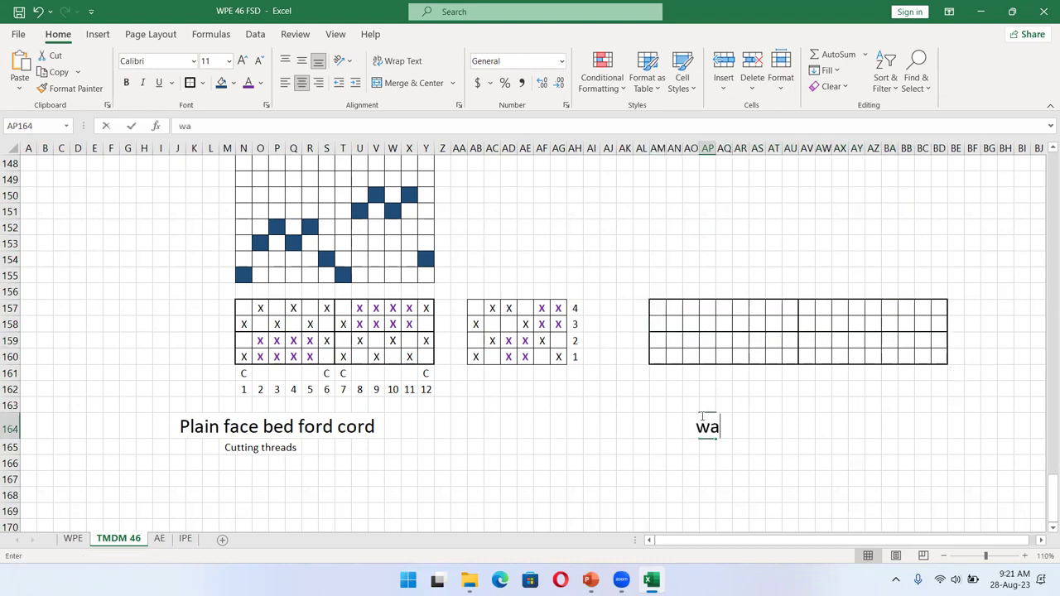
pyautogui.write('dded bded')
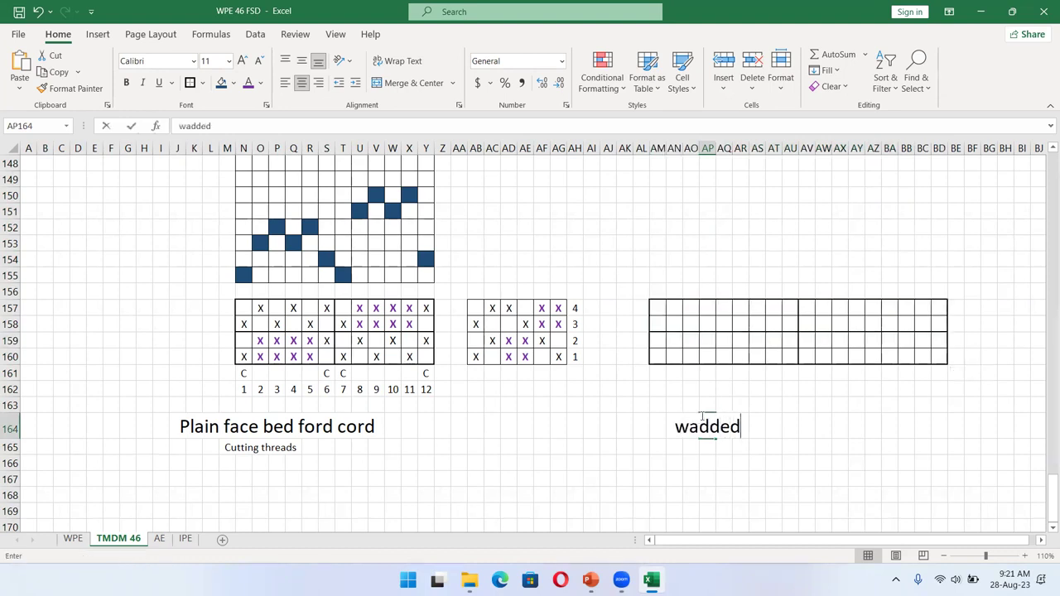
pyautogui.press('BackSpace')
pyautogui.press('BackSpace')
pyautogui.press('BackSpace')
pyautogui.write('ed')
pyautogui.write('ford core')
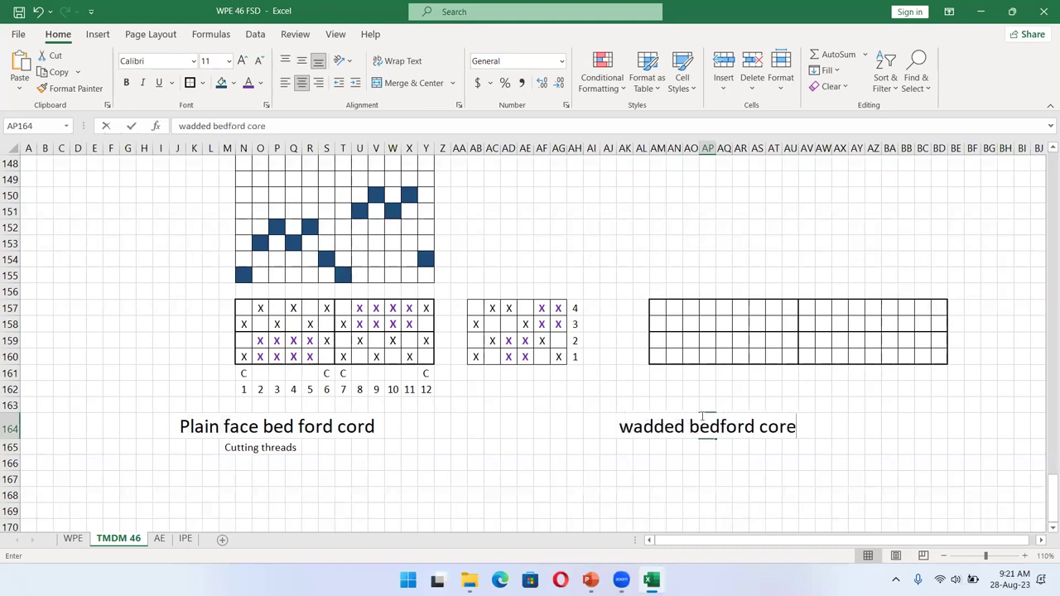
pyautogui.press('BackSpace')
pyautogui.write('d')
# Step: Enter the thread number 1 in cell AM162 under the first column of the empty grid
pyautogui.click(659, 387)
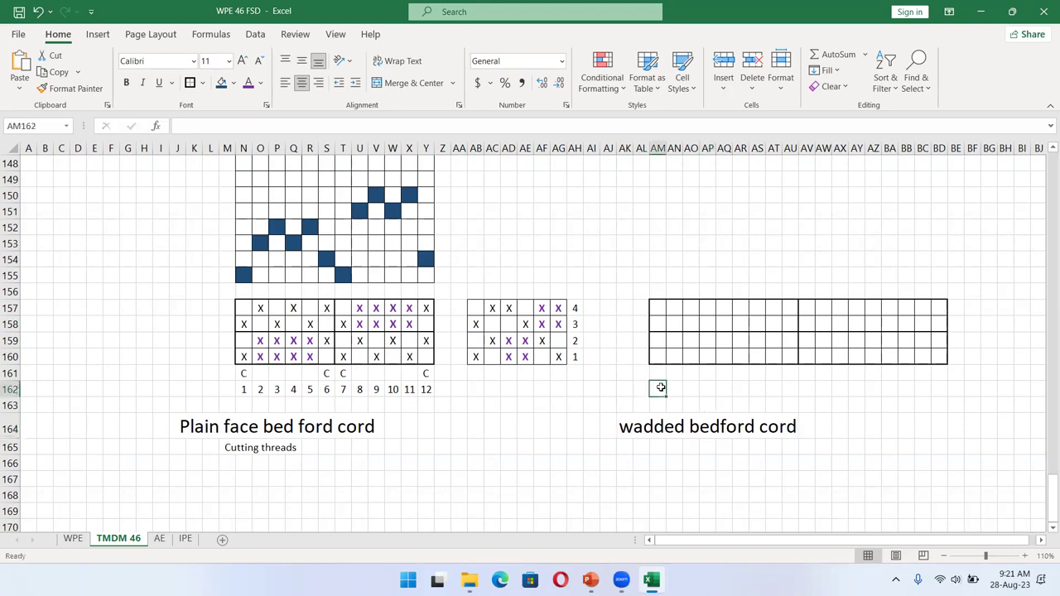
pyautogui.write('1')
pyautogui.keyDown('shift'); pyautogui.click(675, 450); pyautogui.keyUp('shift')
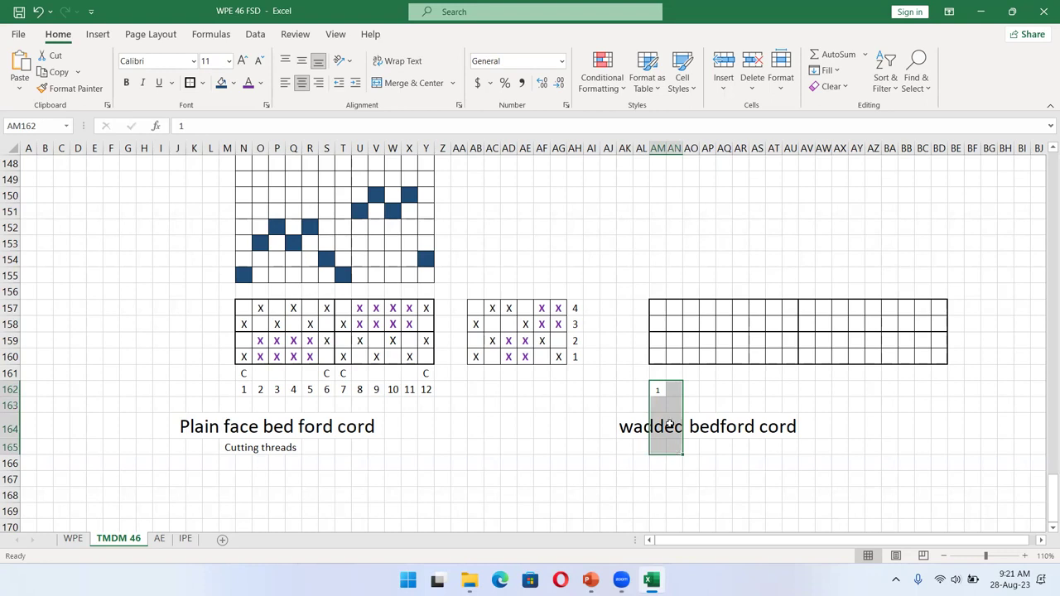
pyautogui.click(719, 420)
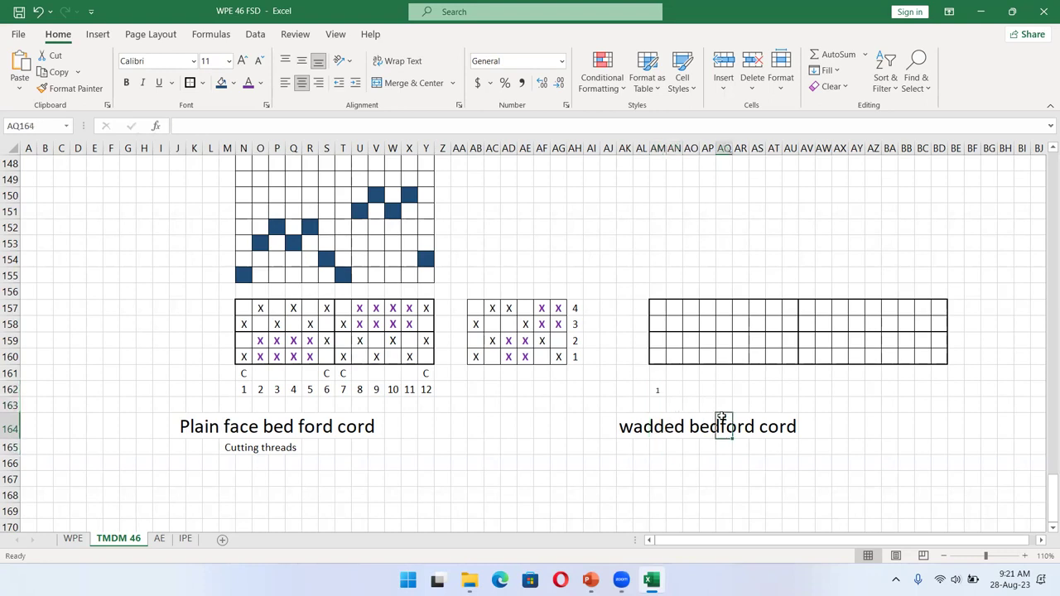
# Step: Fill the thread numbers from AM162 across to BD162 as a series from 1 to 18 and enlarge their font one step
pyautogui.click(661, 389)
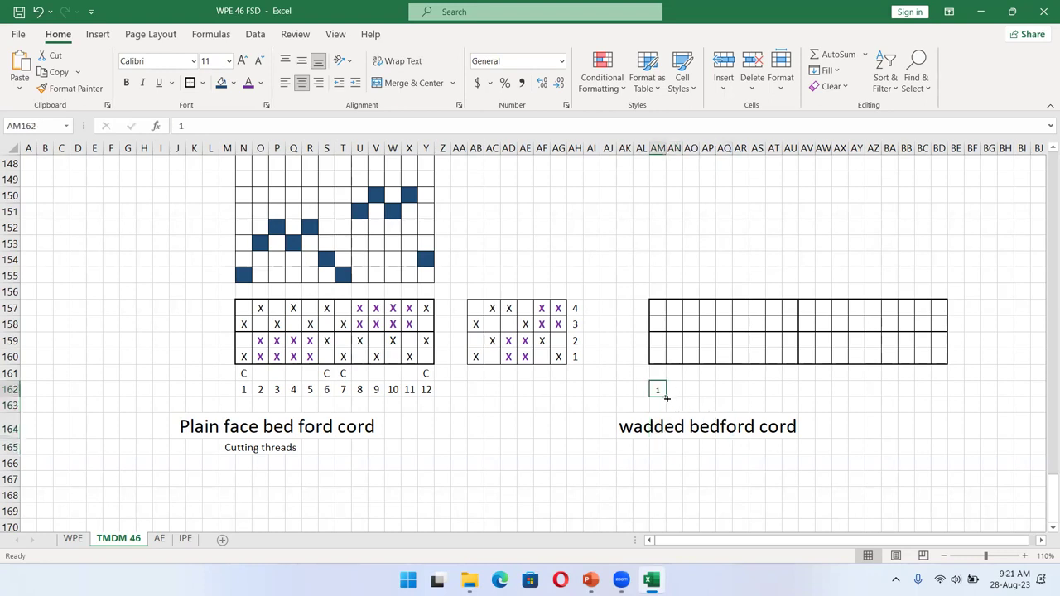
pyautogui.moveTo(667, 398); pyautogui.dragTo(947, 395)
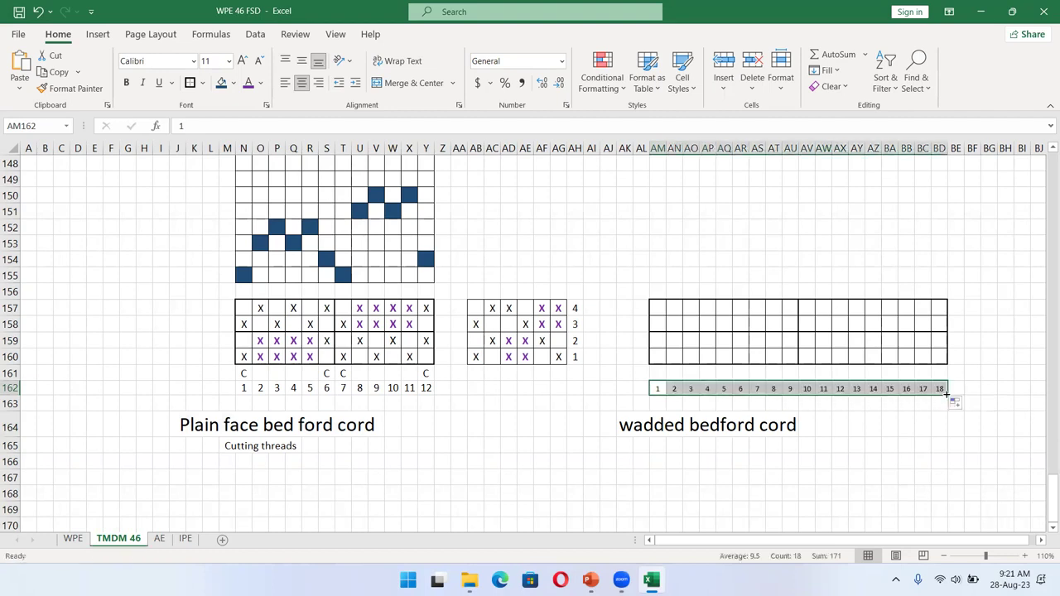
pyautogui.click(241, 62)
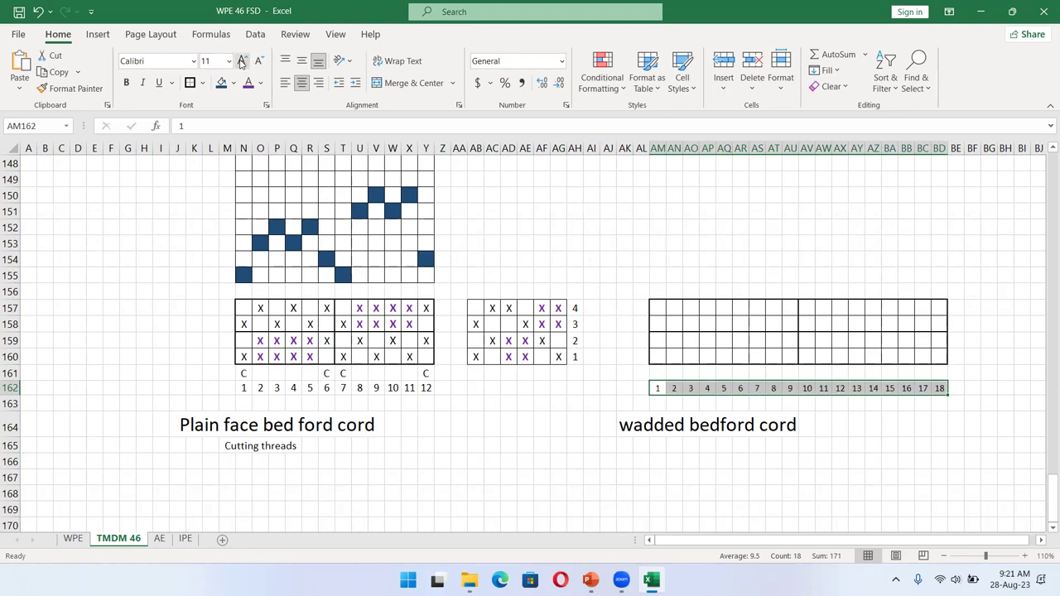
pyautogui.click(565, 404)
# Step: Mark threads 1 and 9 as cutting threads by entering "c" in AM161 and AU161, directly above their numbers
pyautogui.click(658, 373)
pyautogui.write('c')
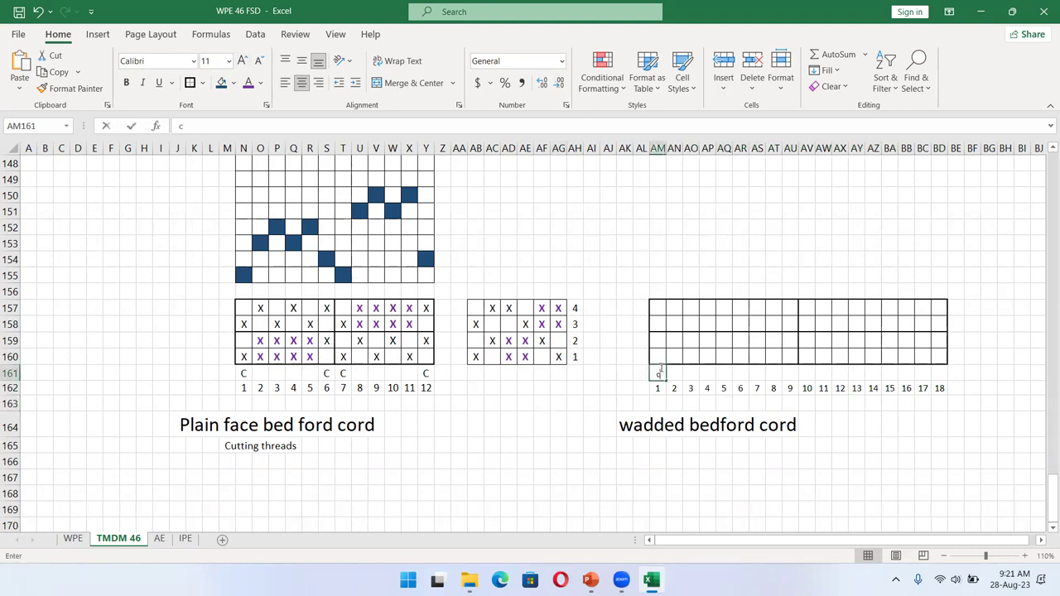
pyautogui.press('Right')
pyautogui.press('Right')
pyautogui.press('Right')
pyautogui.press('Right')
pyautogui.press('Right')
pyautogui.press('Right')
pyautogui.press('Right')
pyautogui.press('Right')
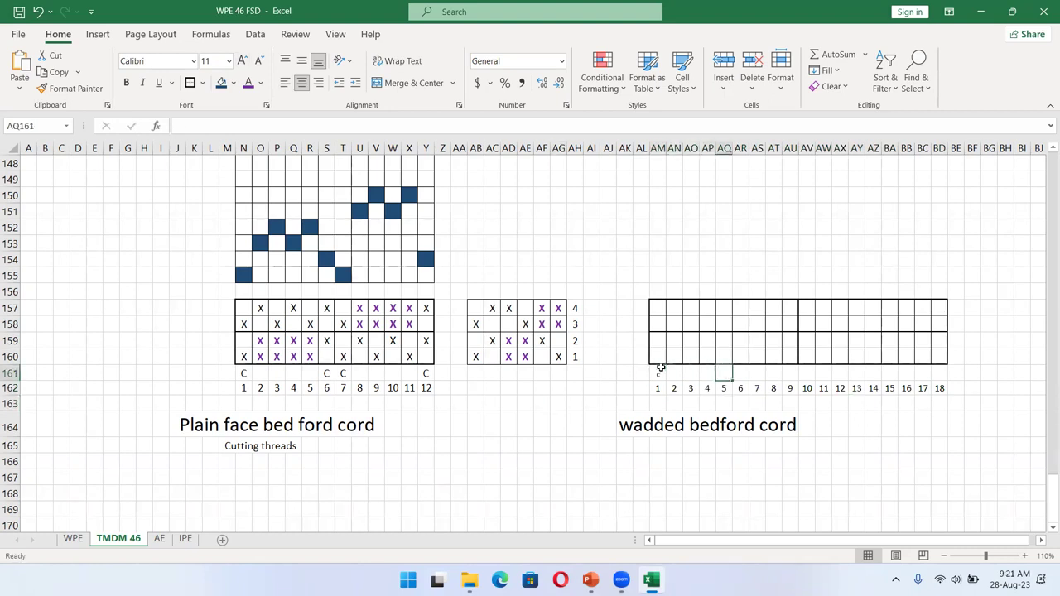
pyautogui.write('c')
# Step: Mark threads 10 and 18 as cutting threads by entering "c" in AV161 and BD161
pyautogui.press('Right')
pyautogui.press('Right')
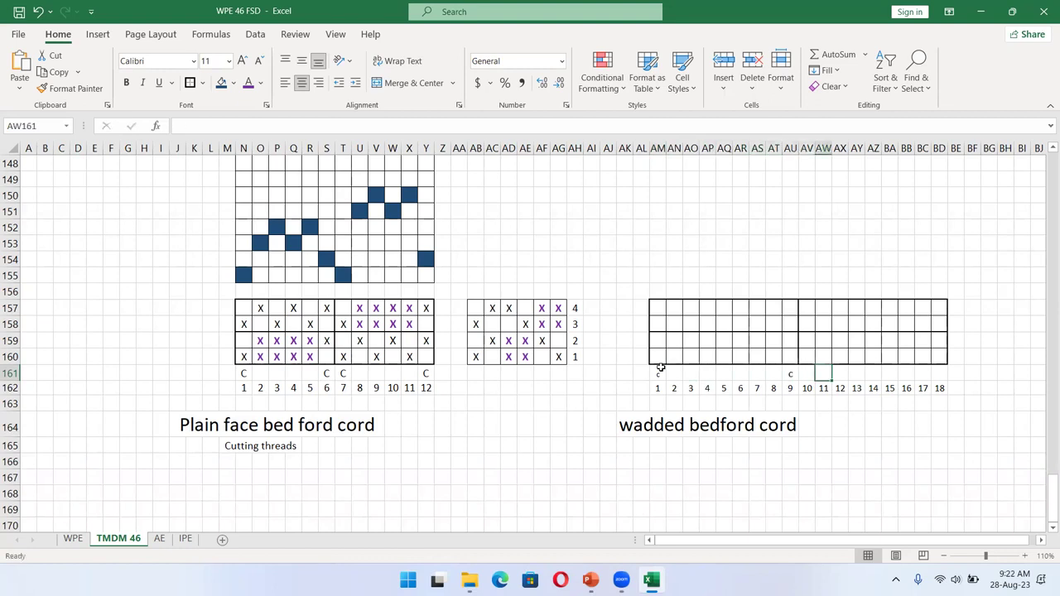
pyautogui.press('Left')
pyautogui.write('c')
pyautogui.press('Right')
pyautogui.press('Right')
pyautogui.press('Right')
pyautogui.press('Right')
pyautogui.press('Right')
pyautogui.press('Right')
pyautogui.press('Right')
pyautogui.press('Right')
pyautogui.write('c')
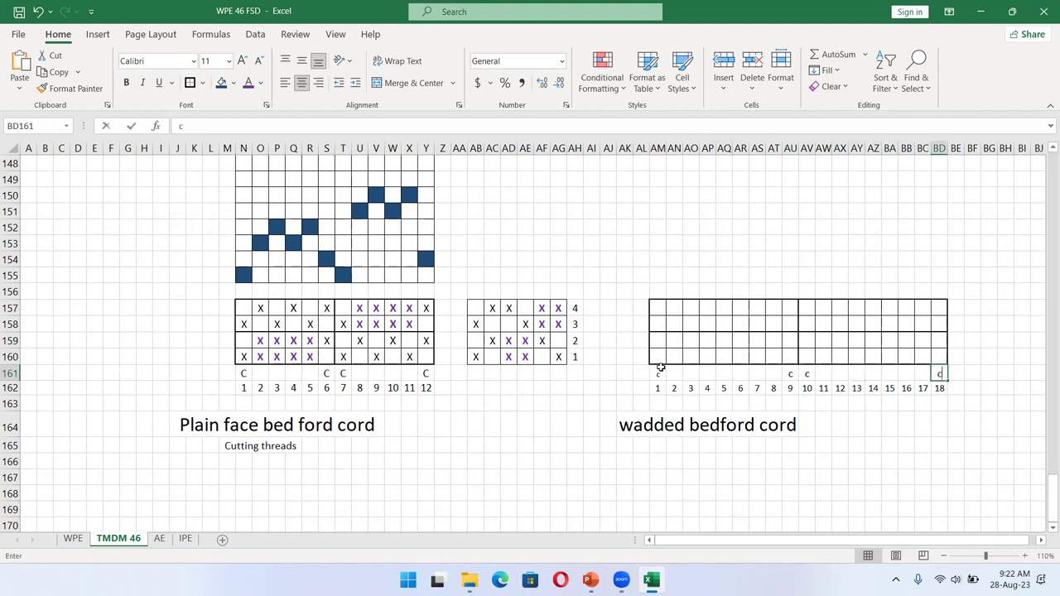
# Step: Mark threads 5 and 14 as wadding threads by entering "W" in AQ161 and AZ161
pyautogui.moveTo(1043, 541); pyautogui.dragTo(1043, 541)
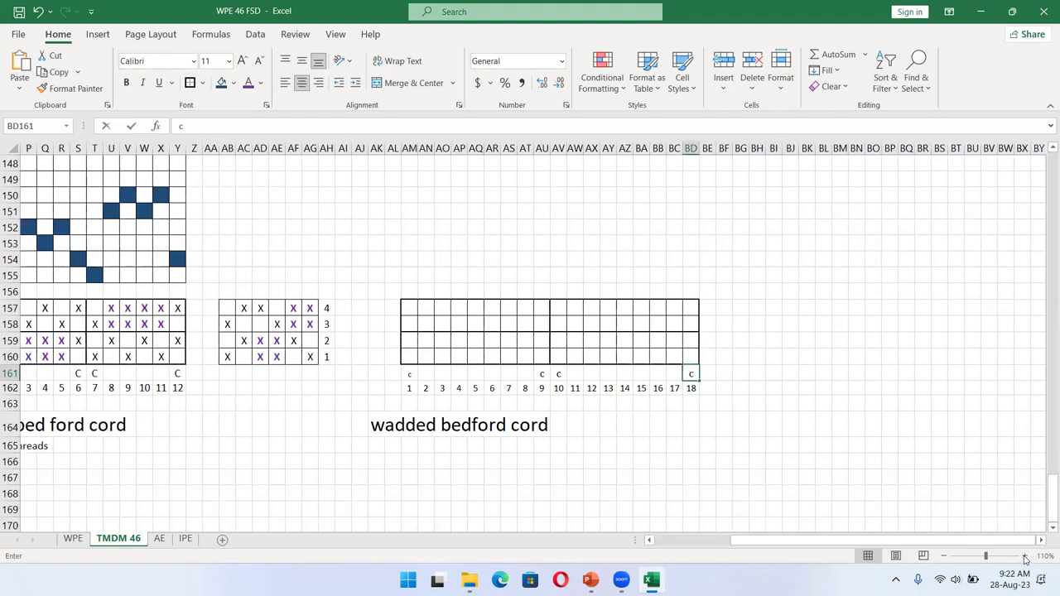
pyautogui.click(1025, 556)
pyautogui.click(1026, 556)
pyautogui.click(927, 422)
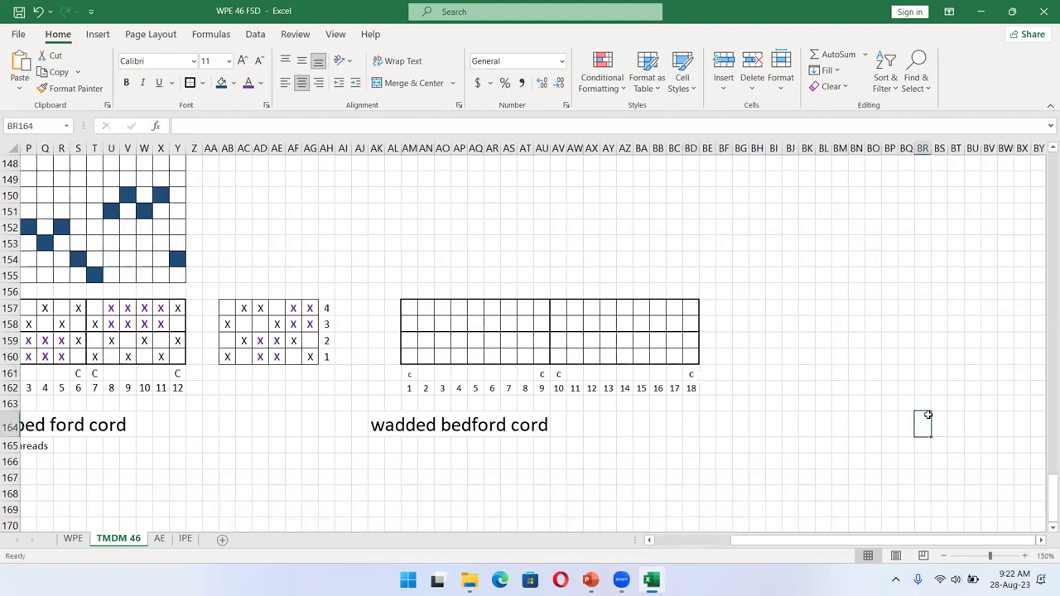
pyautogui.click(1026, 557)
pyautogui.click(1026, 557)
pyautogui.click(1026, 556)
pyautogui.click(1026, 557)
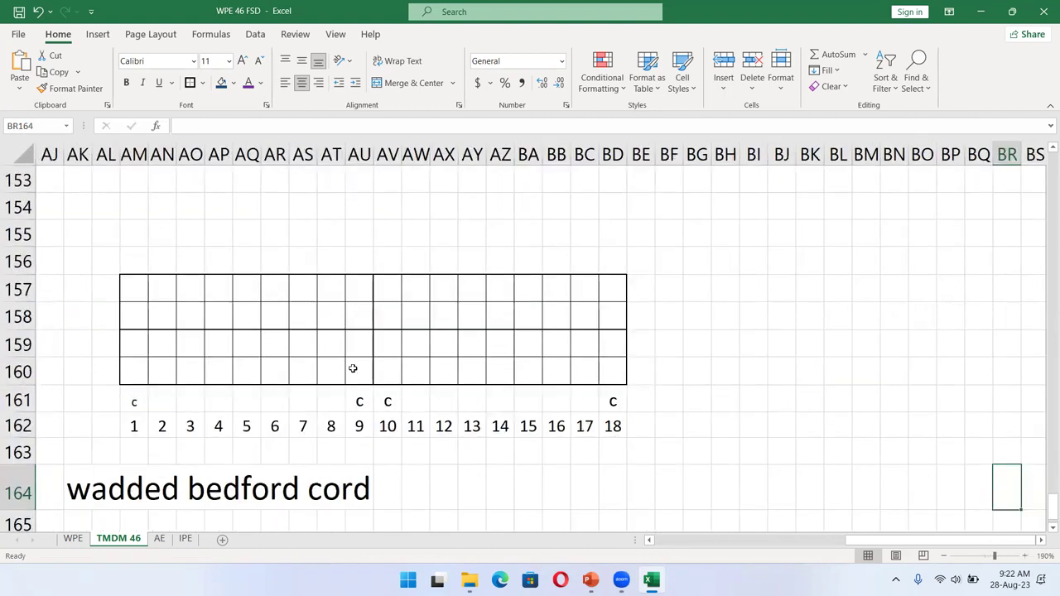
pyautogui.click(239, 398)
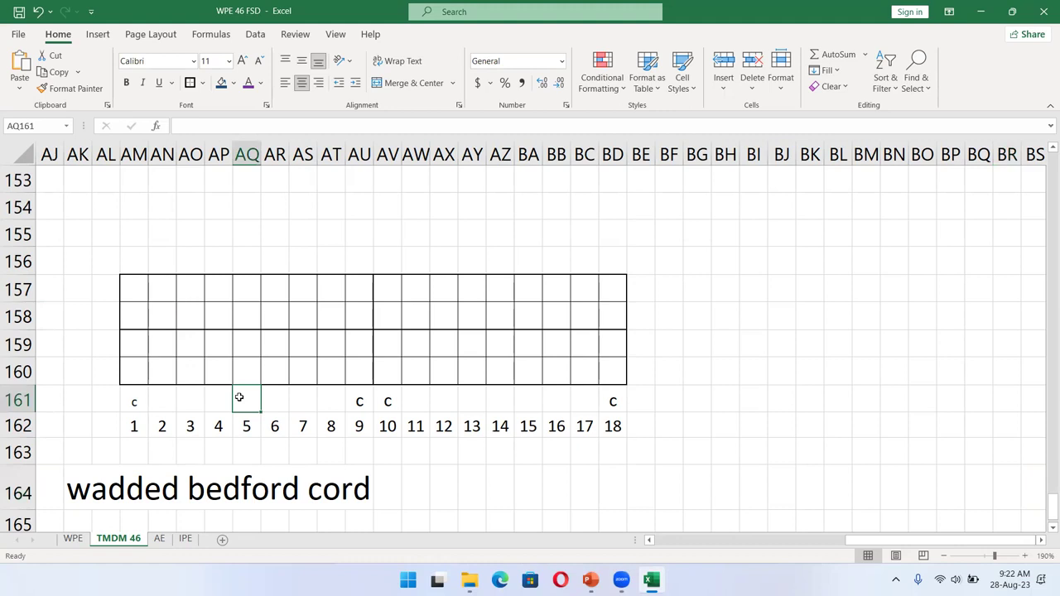
pyautogui.write('SW')
pyautogui.press('BackSpace')
pyautogui.press('BackSpace')
pyautogui.write('W')
pyautogui.click(507, 398)
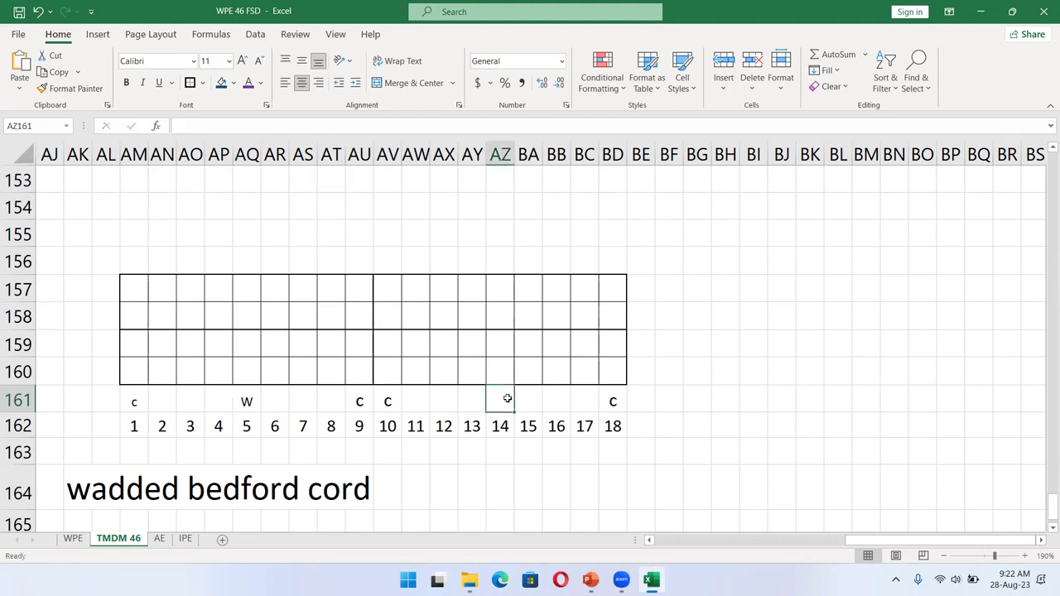
pyautogui.write('W')
pyautogui.click(678, 439)
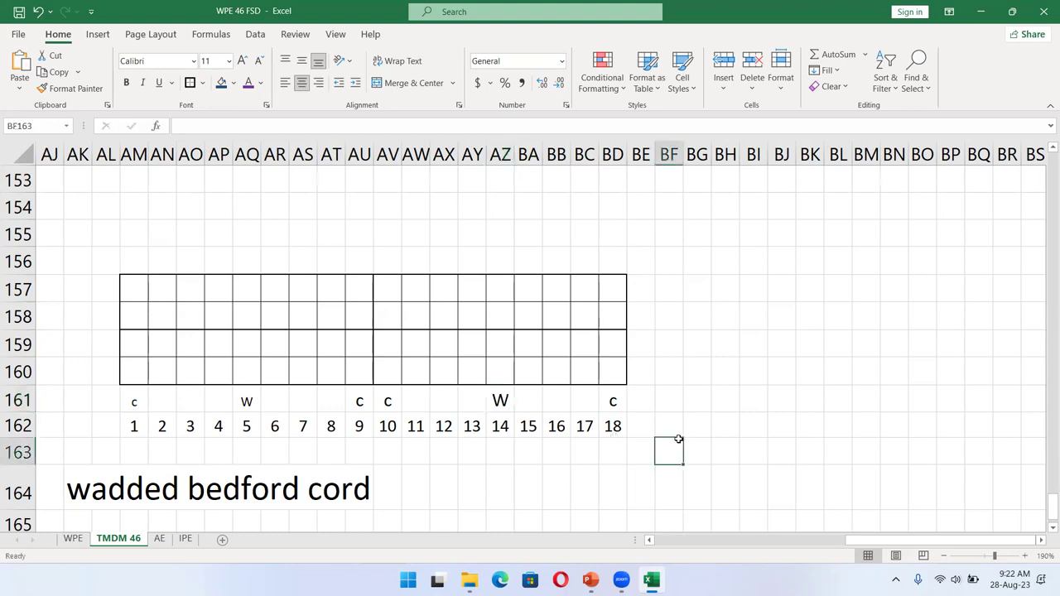
# Step: Enter the note "wadded" in cell BG161 beside the row of thread letters
pyautogui.click(694, 394)
pyautogui.write('wadded')
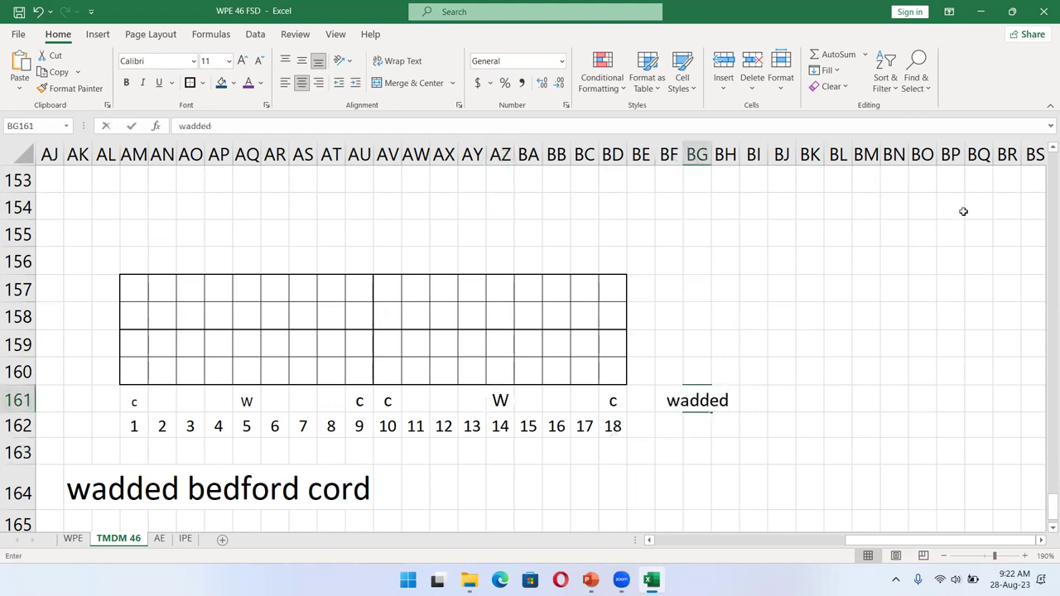
pyautogui.click(947, 293)
# Step: Fill AM158 and AM160 for thread 1, and AU157 and AU159 for thread 9, with dark blue
pyautogui.click(140, 365)
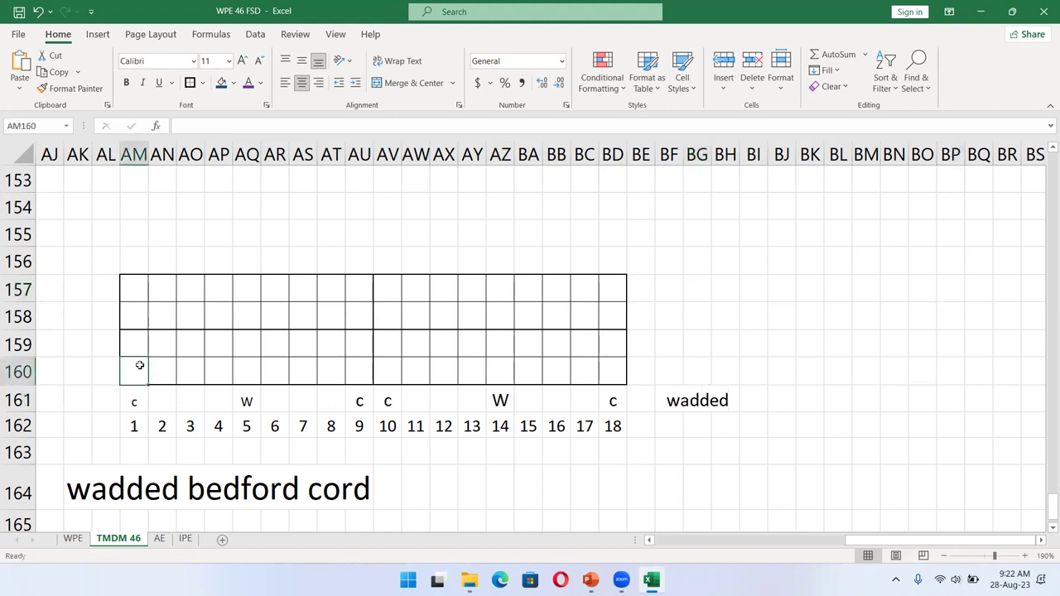
pyautogui.keyDown('ctrl'); pyautogui.click(133, 316); pyautogui.keyUp('ctrl')
pyautogui.click(222, 82)
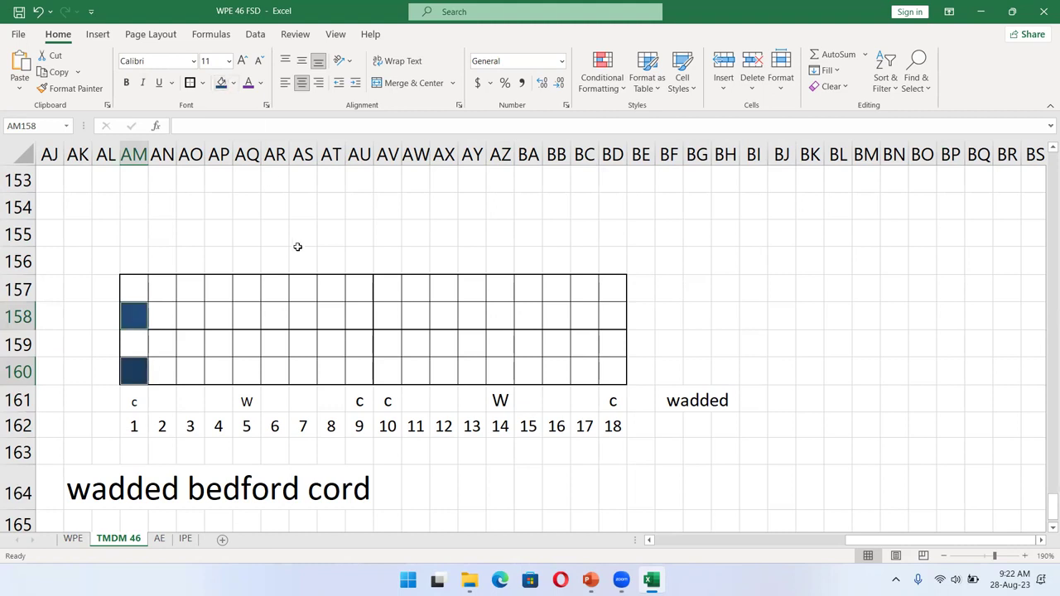
pyautogui.click(362, 334)
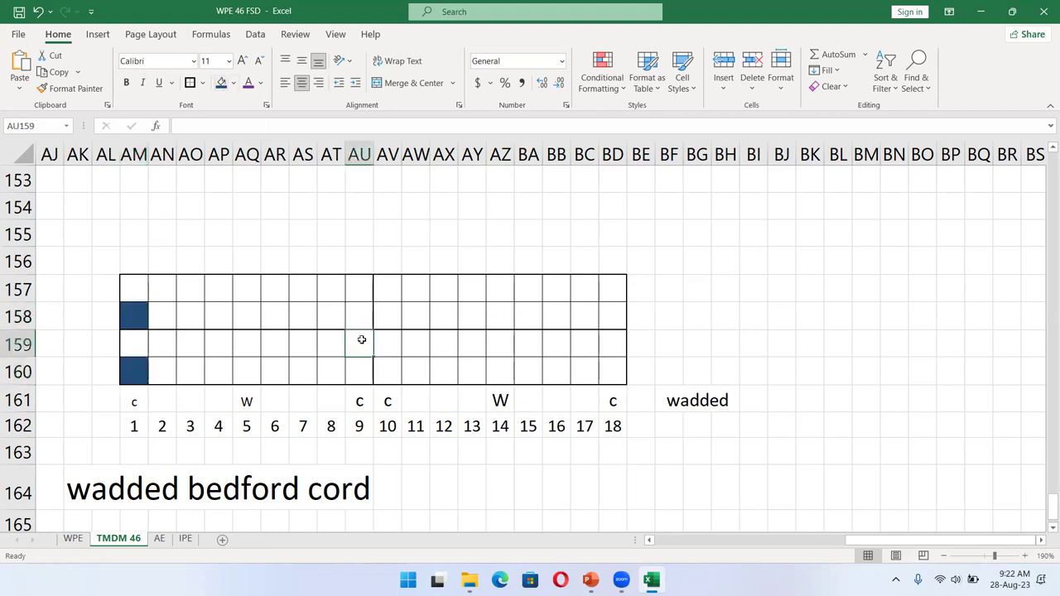
pyautogui.keyDown('ctrl'); pyautogui.click(370, 287); pyautogui.keyUp('ctrl')
pyautogui.click(222, 82)
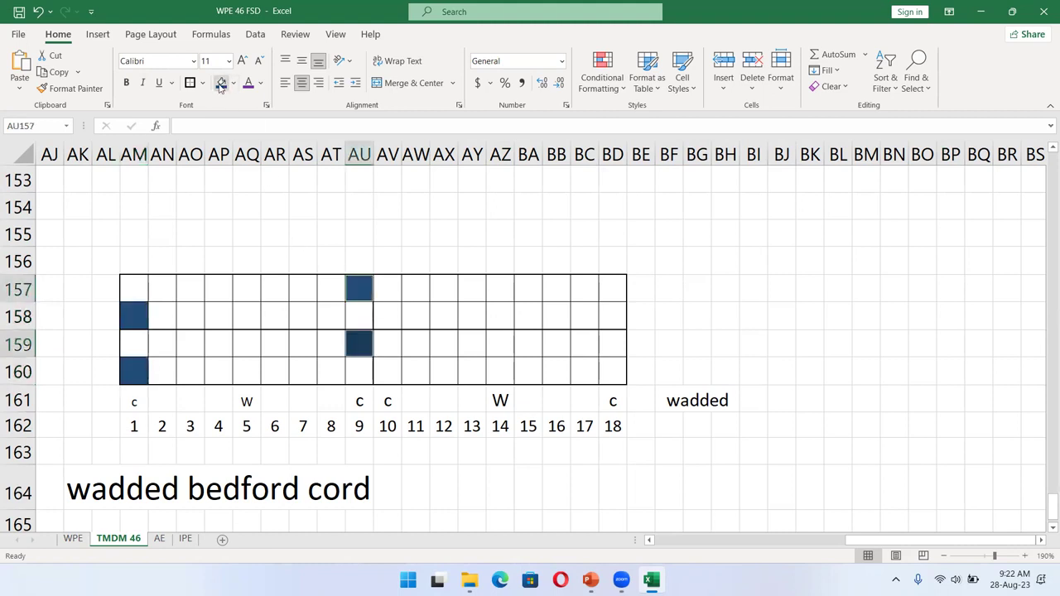
# Step: Fill cells AV158 and AV160 for thread 10, and BD157 and BD160 for thread 18, with dark blue
pyautogui.click(391, 371)
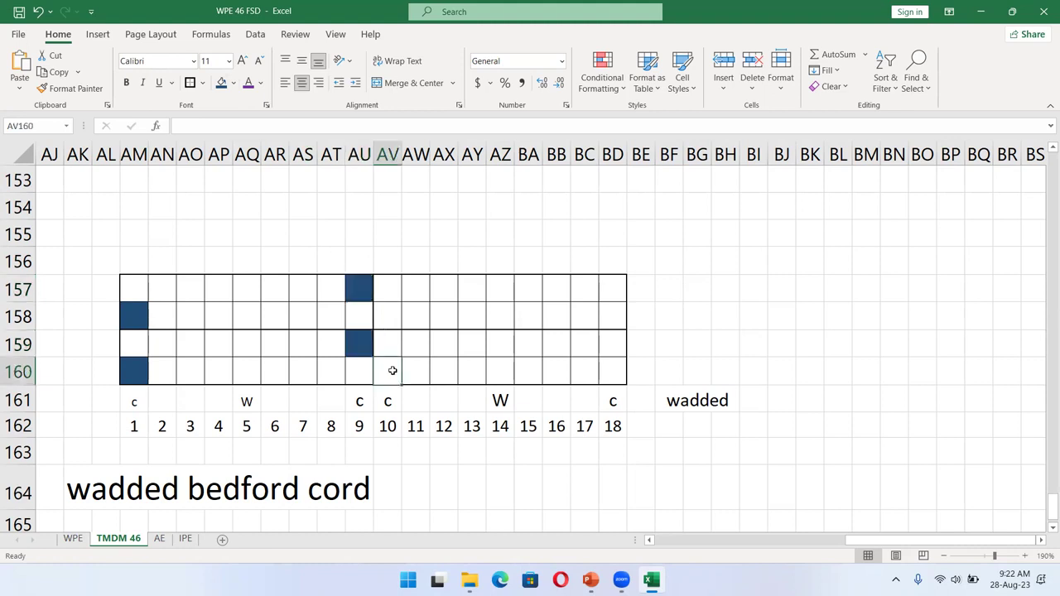
pyautogui.keyDown('ctrl'); pyautogui.click(389, 309); pyautogui.keyUp('ctrl')
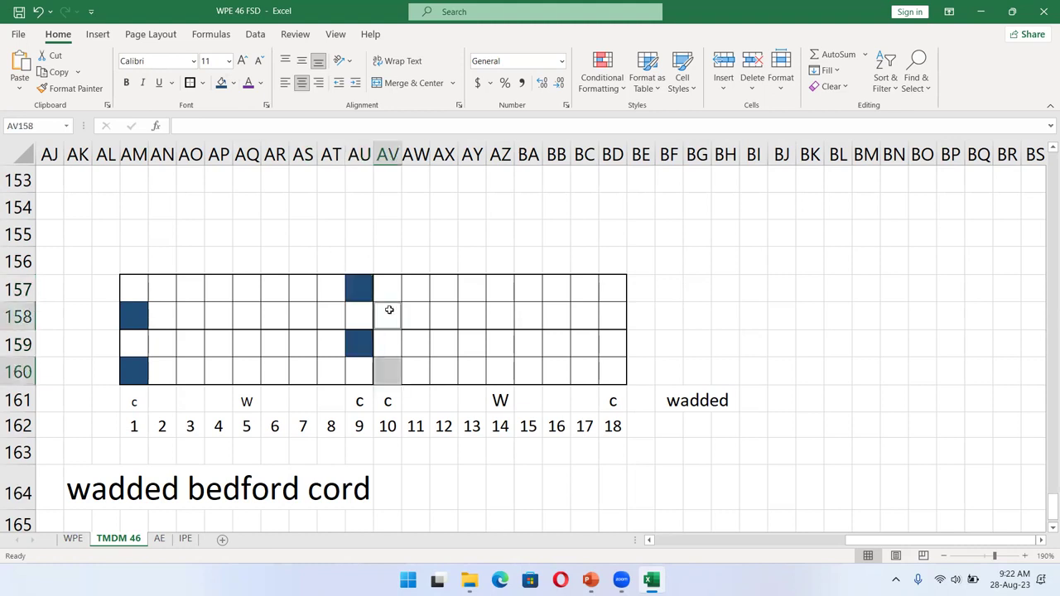
pyautogui.keyDown('ctrl'); pyautogui.click(622, 282); pyautogui.keyUp('ctrl')
pyautogui.keyDown('ctrl'); pyautogui.click(613, 369); pyautogui.keyUp('ctrl')
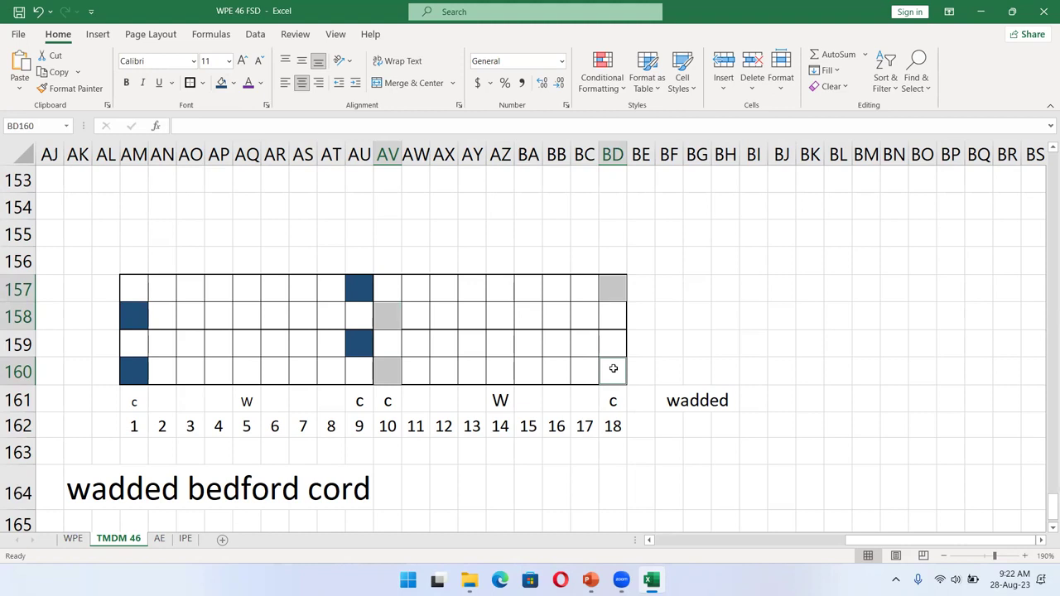
pyautogui.click(221, 82)
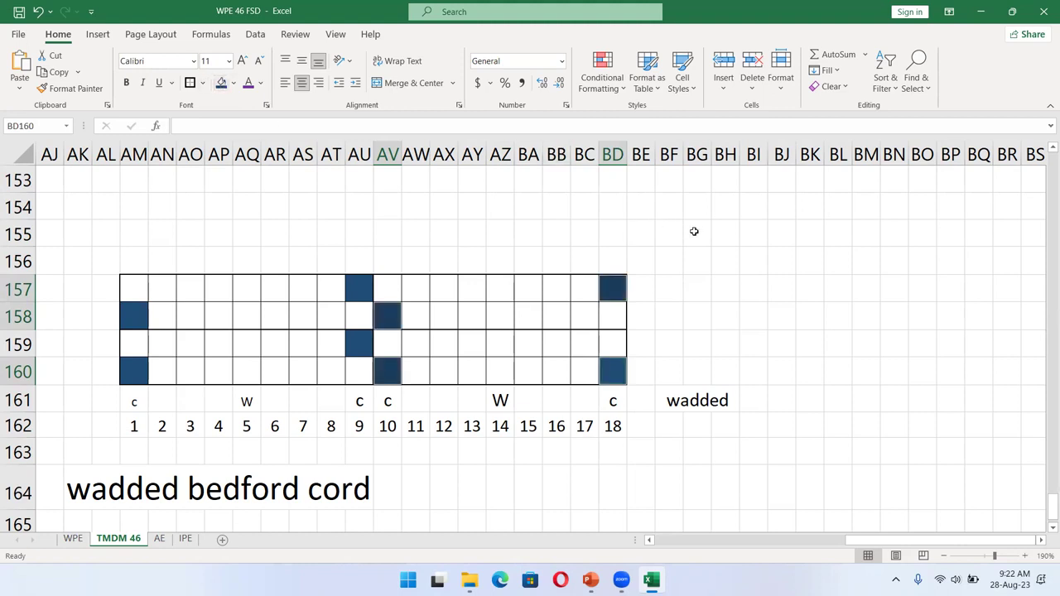
# Step: Correct thread 18 by copying the blank cell BC160 over BD160 and filling BD159 with dark blue
pyautogui.click(592, 369)
pyautogui.moveTo(600, 386); pyautogui.dragTo(616, 365)
pyautogui.click(609, 344)
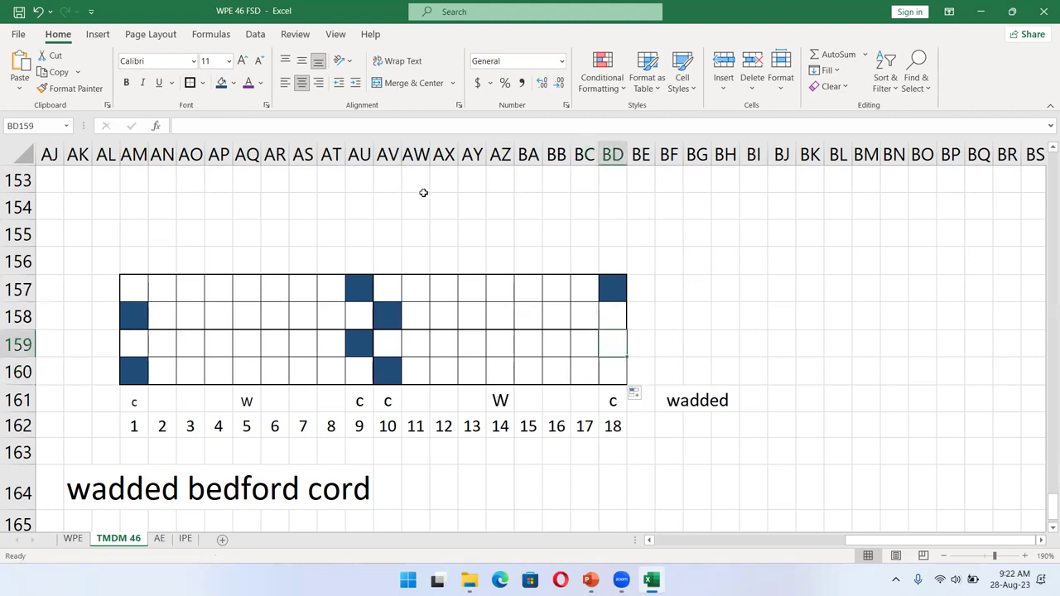
pyautogui.click(221, 84)
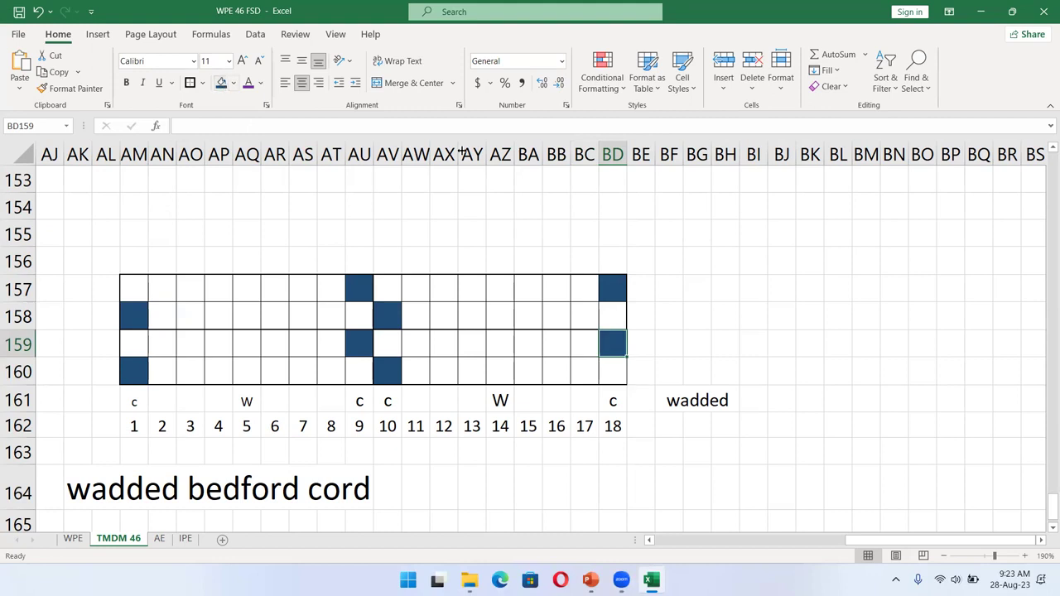
pyautogui.click(832, 320)
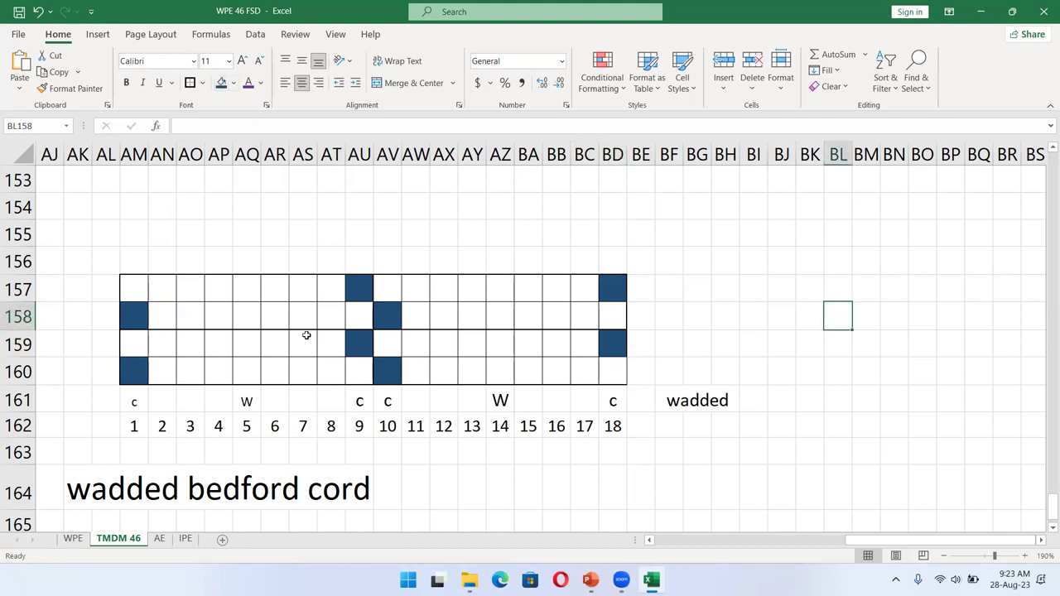
# Step: Fill the wadding thread cells AQ159:AQ160 and AZ157:AZ158 with dark green
pyautogui.click(251, 373)
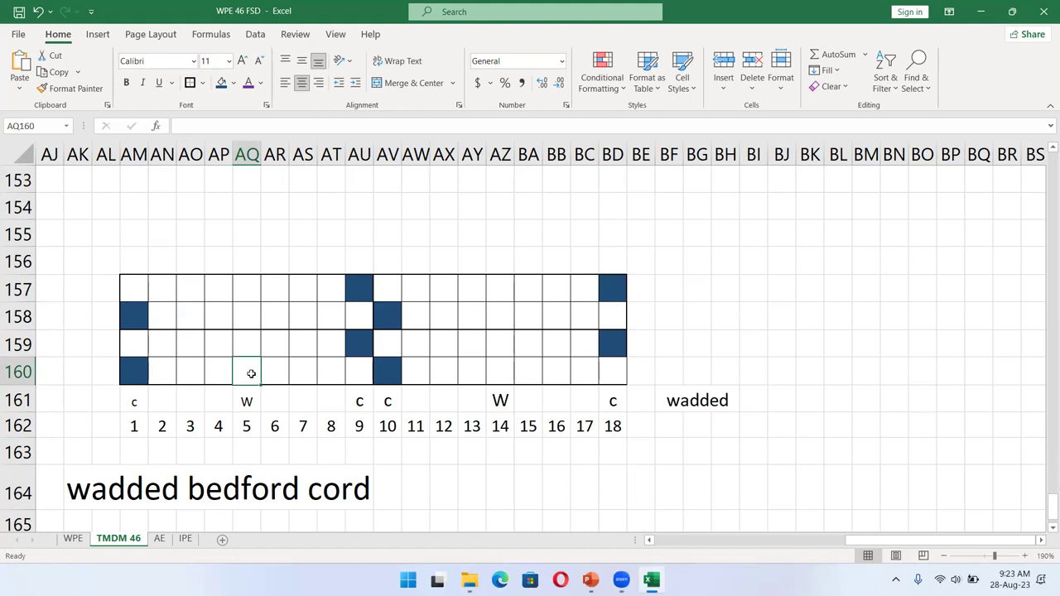
pyautogui.hotkey('shift', 'Up')
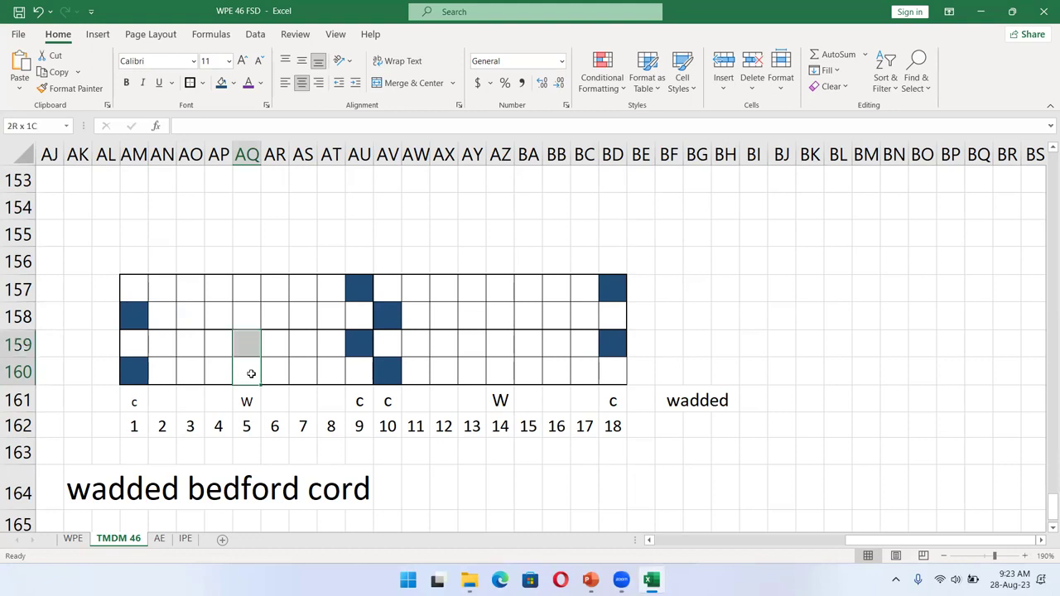
pyautogui.click(234, 82)
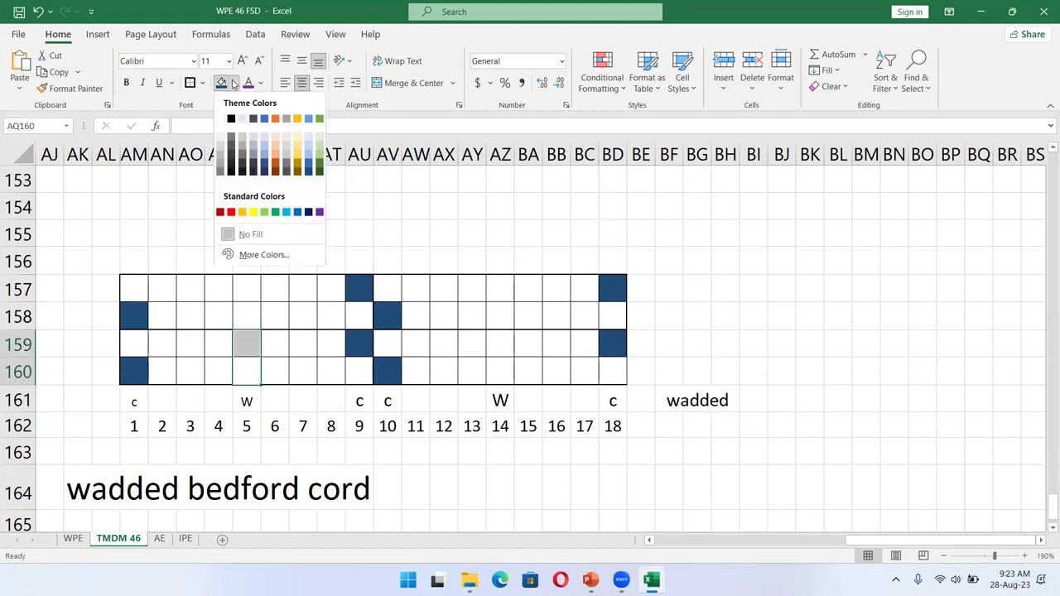
pyautogui.click(317, 169)
pyautogui.click(507, 320)
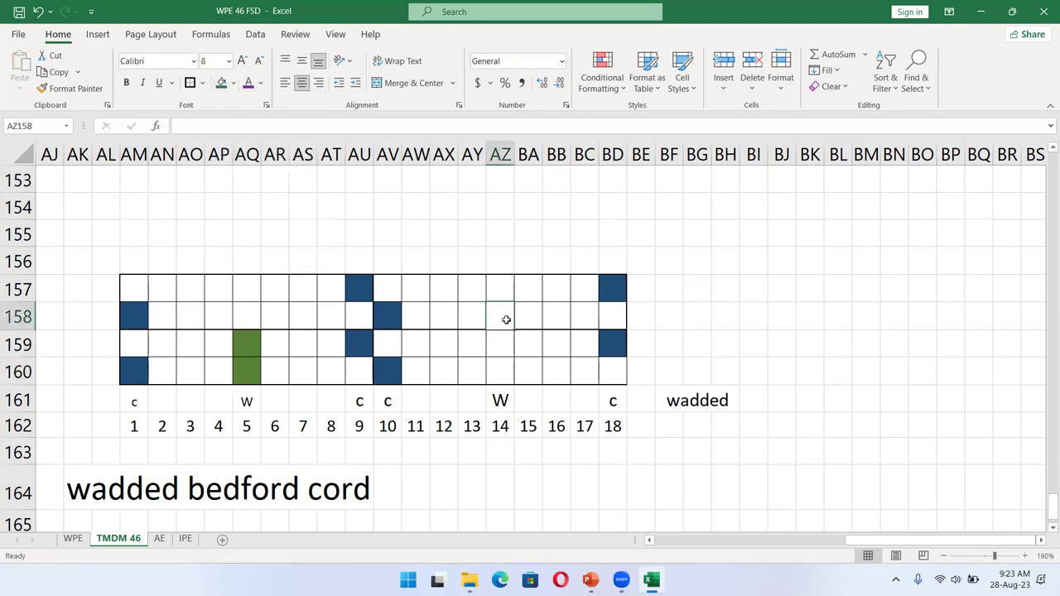
pyautogui.hotkey('shift', 'Up')
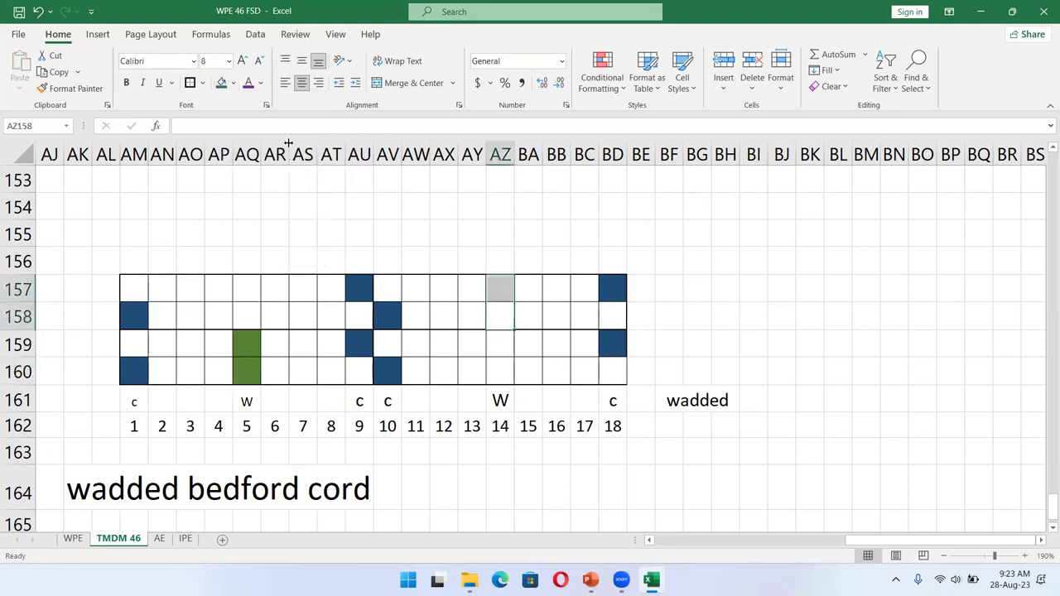
pyautogui.click(221, 82)
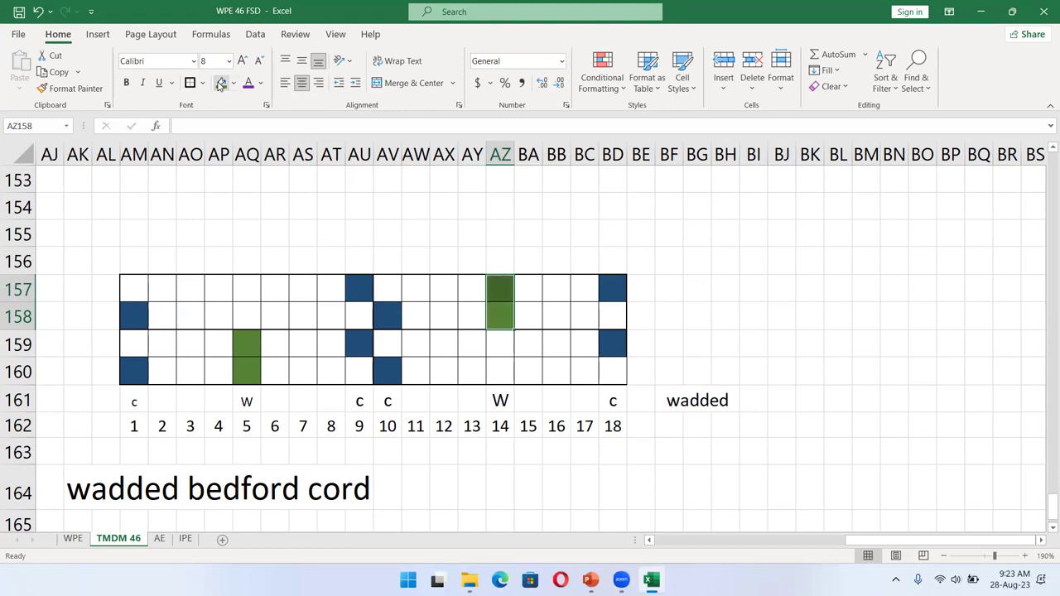
pyautogui.click(837, 286)
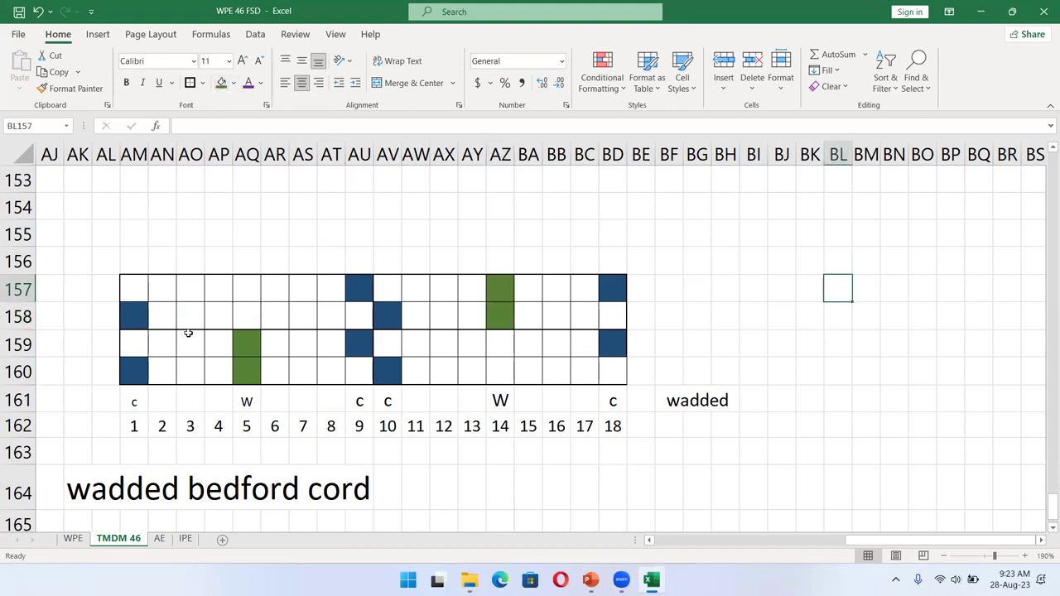
# Step: Fill the face thread cells AN159:AP160 for threads 2 to 4 with dark blue
pyautogui.click(157, 341)
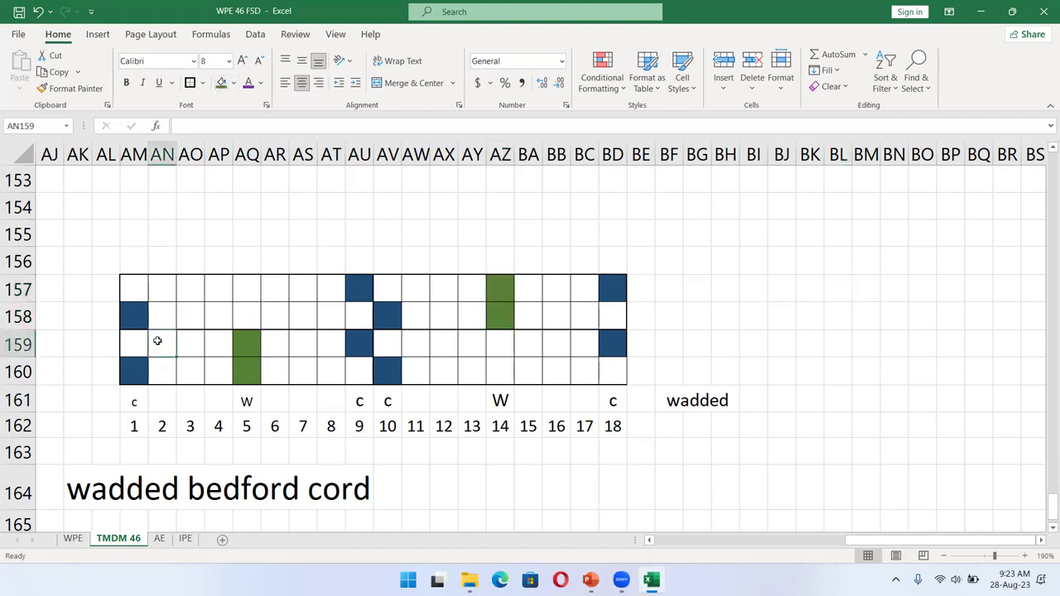
pyautogui.hotkey('shift', 'Right')
pyautogui.hotkey('shift', 'Right')
pyautogui.hotkey('shift', 'Down')
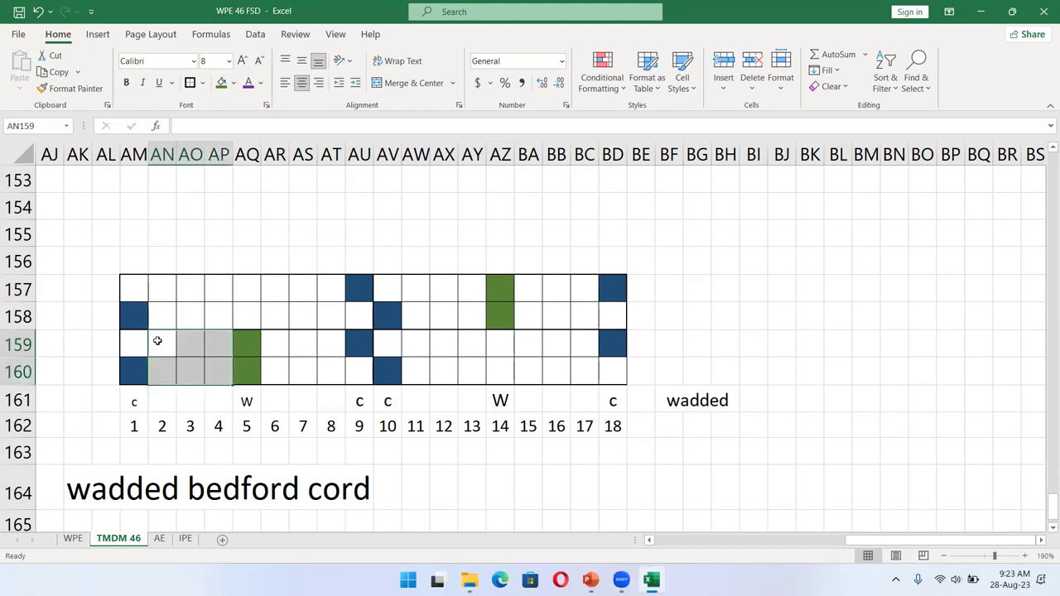
pyautogui.click(234, 84)
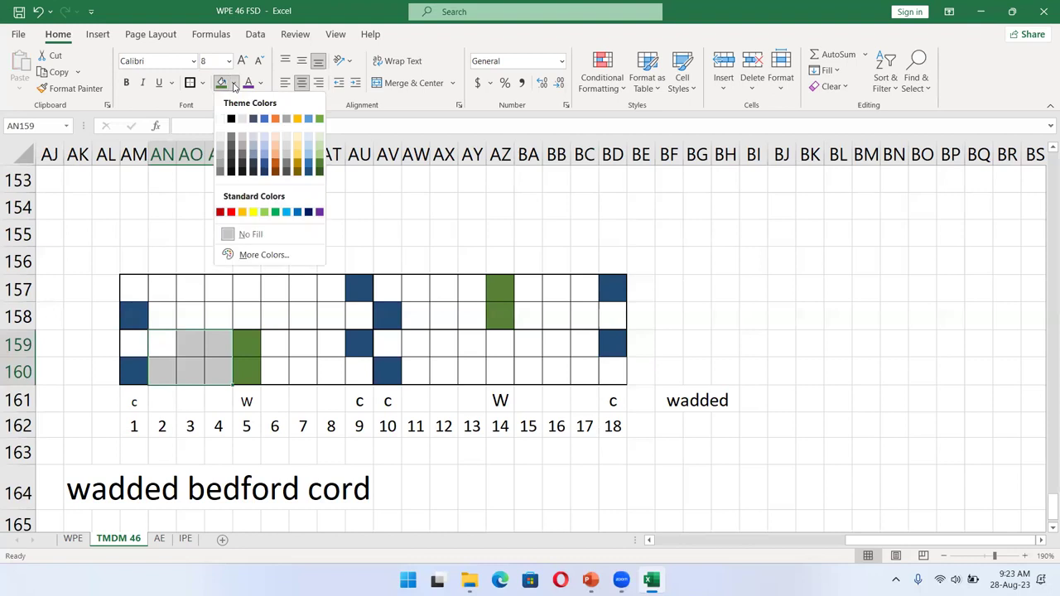
pyautogui.click(308, 173)
# Step: Copy the dark blue block AN159:AP160 to AR159, AW157 and BA157, and save the workbook
pyautogui.hotkey('ctrl', 'c')
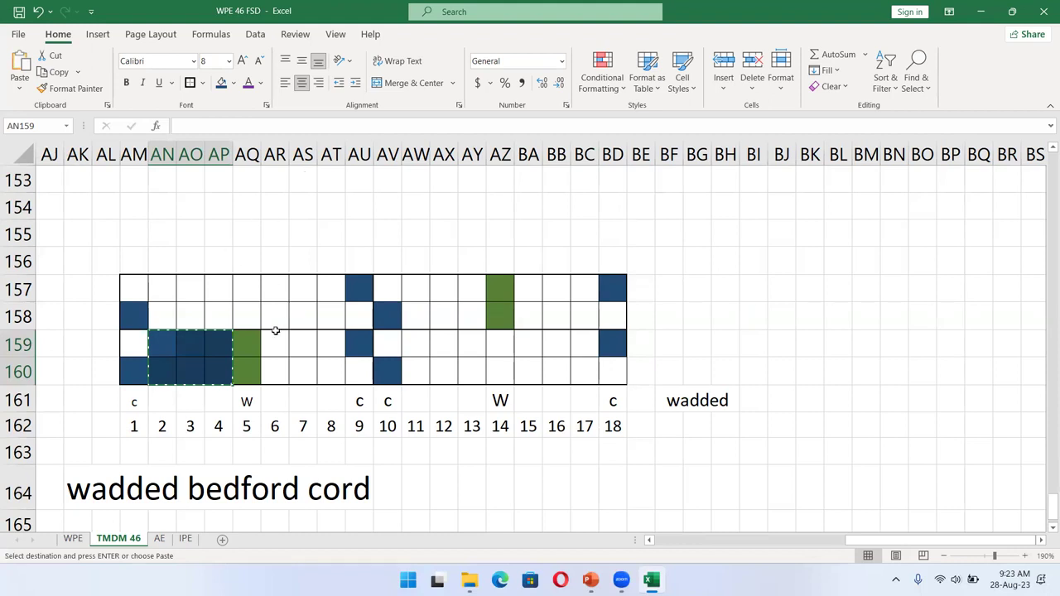
pyautogui.click(275, 331)
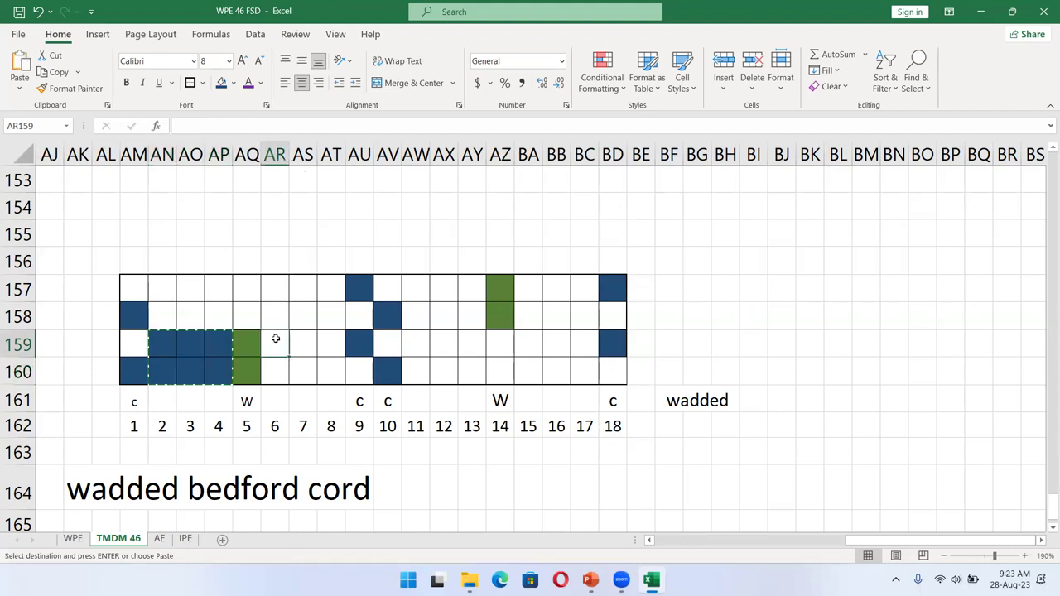
pyautogui.keyDown('ctrl'); pyautogui.click(413, 282); pyautogui.keyUp('ctrl')
pyautogui.keyDown('ctrl'); pyautogui.click(534, 280); pyautogui.keyUp('ctrl')
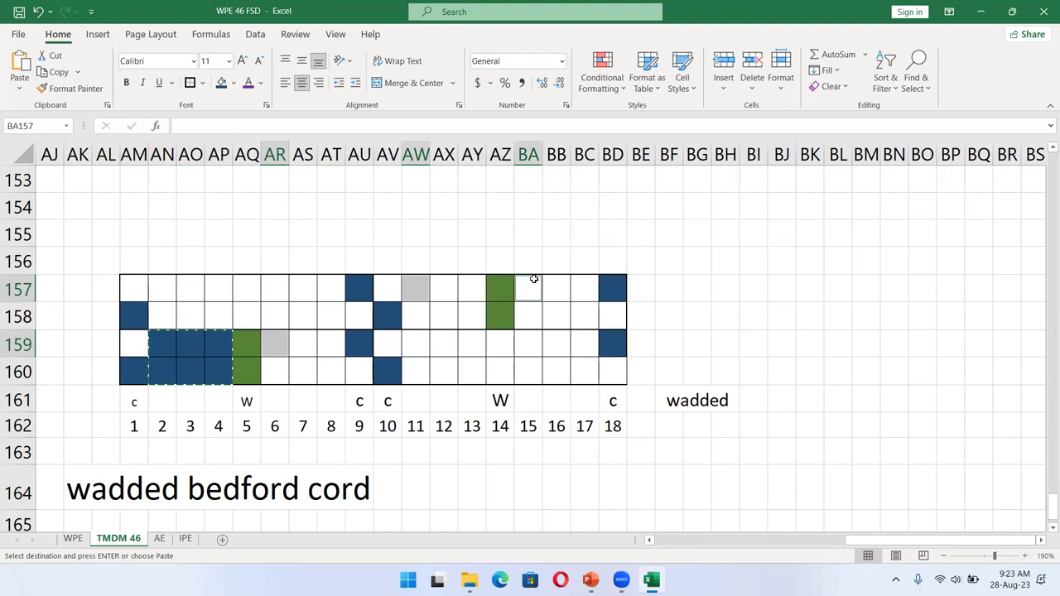
pyautogui.hotkey('ctrl', 'v')
pyautogui.click(720, 279)
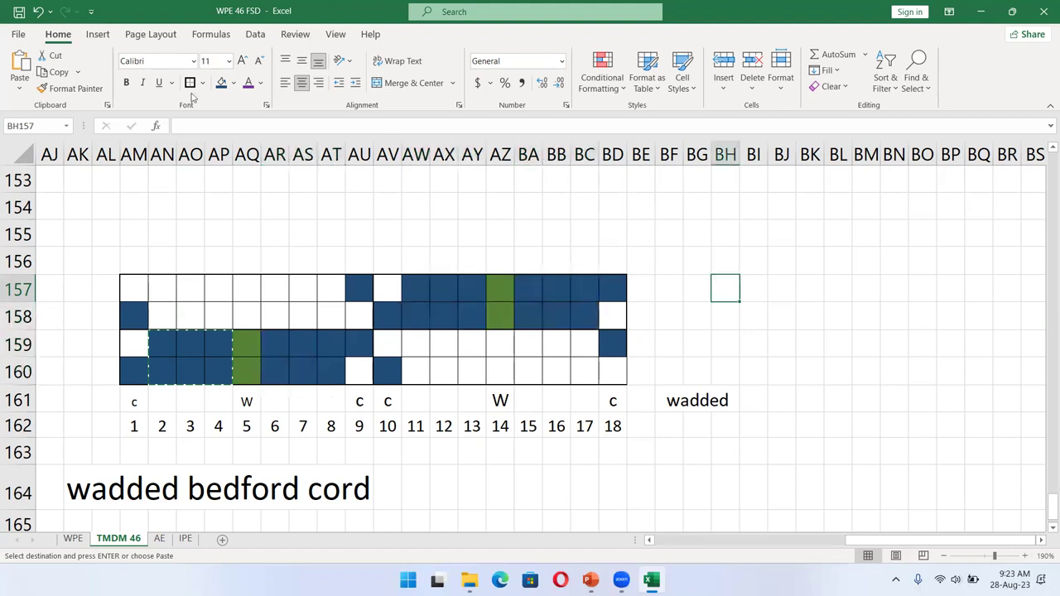
pyautogui.click(19, 12)
pyautogui.click(697, 223)
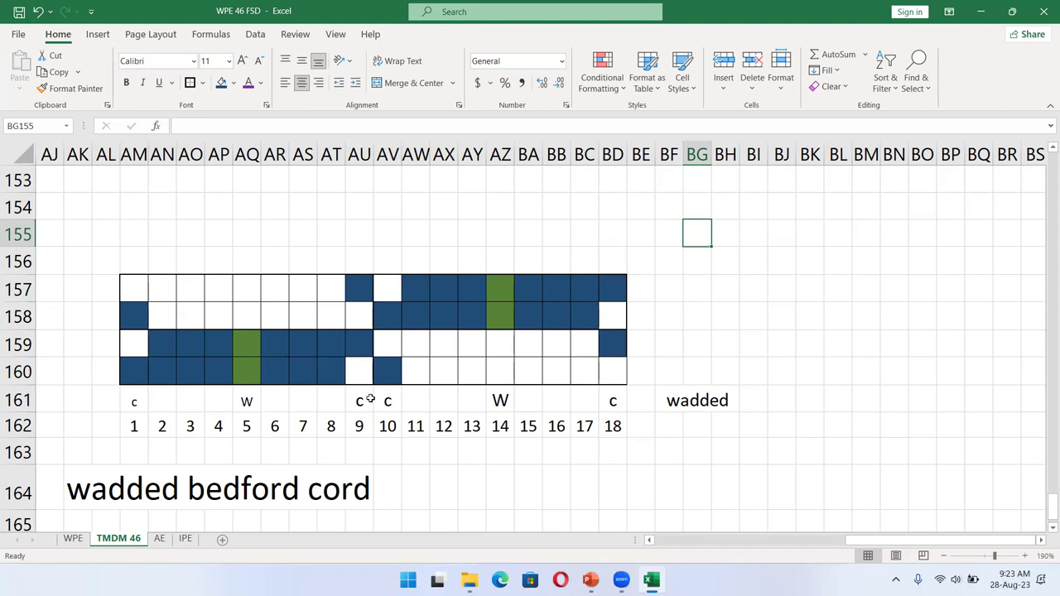
# Step: Undo the dark blue paste into the face thread blocks and the dark blue fill of AN159:AP160
pyautogui.click(427, 347)
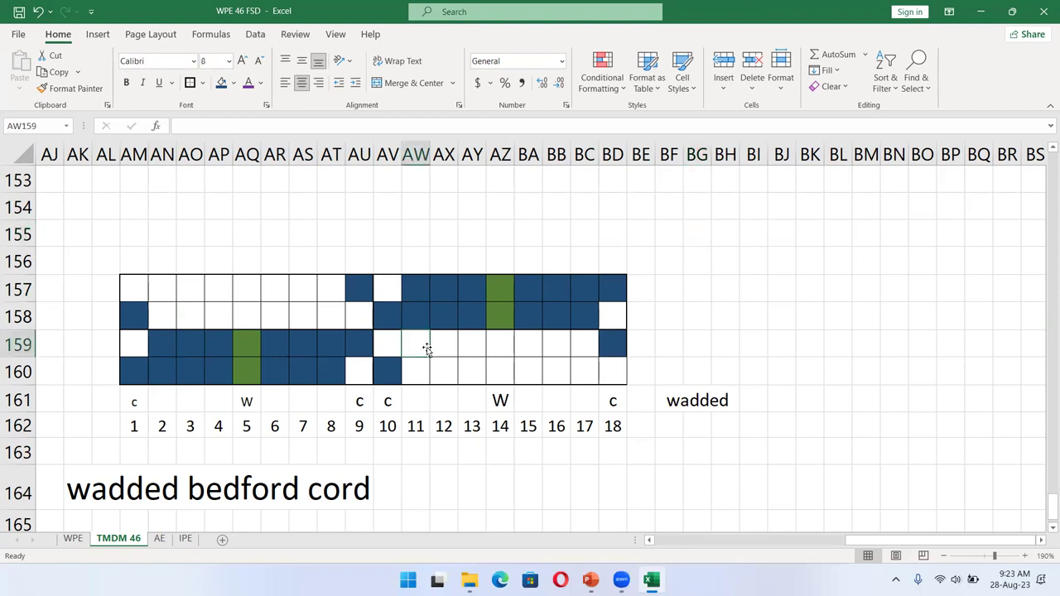
pyautogui.keyDown('ctrl'); pyautogui.click(445, 378); pyautogui.keyUp('ctrl')
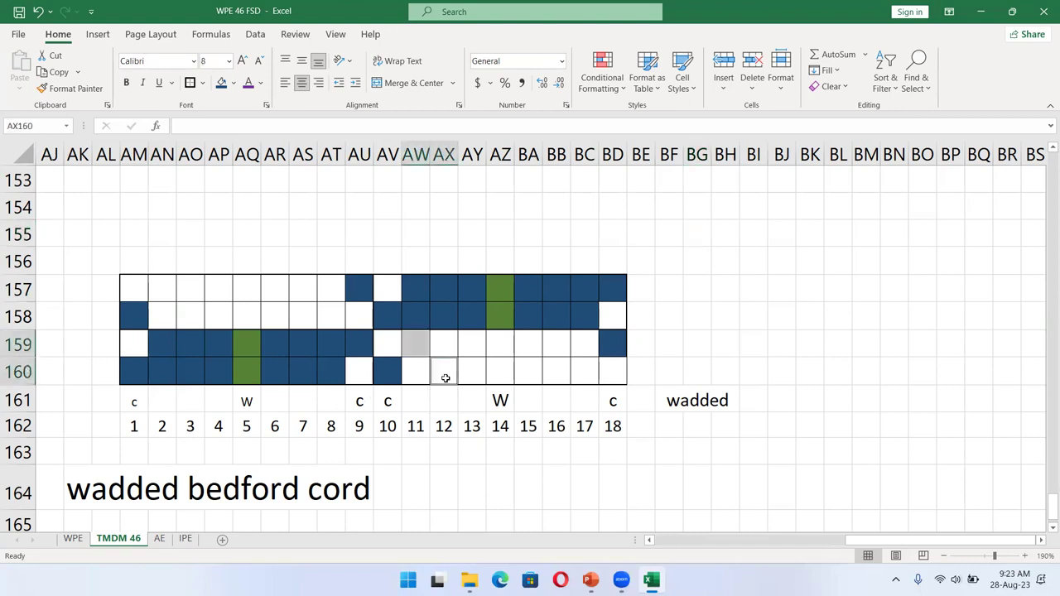
pyautogui.keyDown('ctrl'); pyautogui.click(466, 352); pyautogui.keyUp('ctrl')
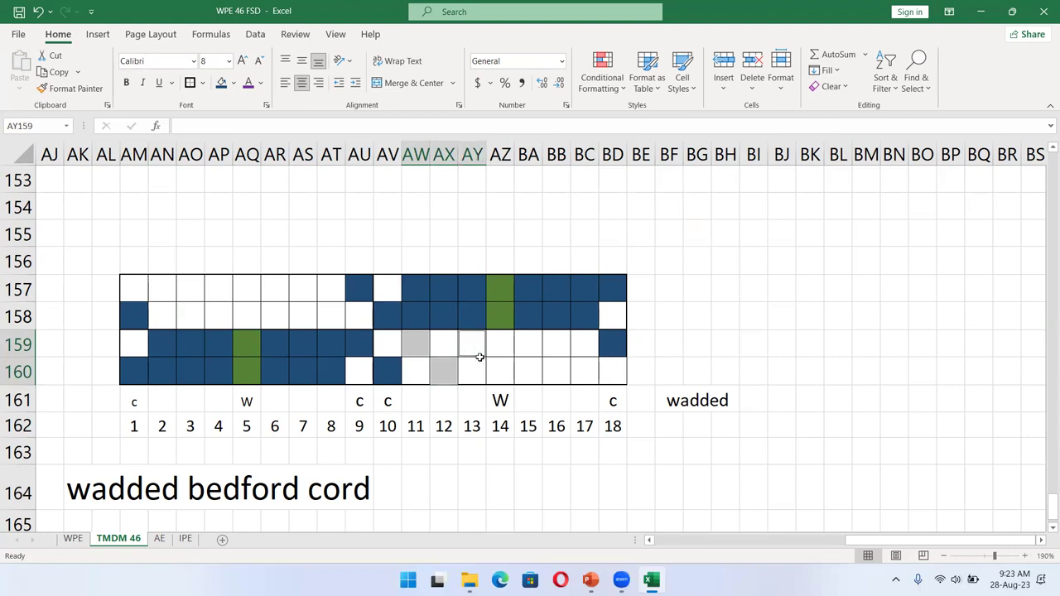
pyautogui.keyDown('ctrl'); pyautogui.click(527, 377); pyautogui.keyUp('ctrl')
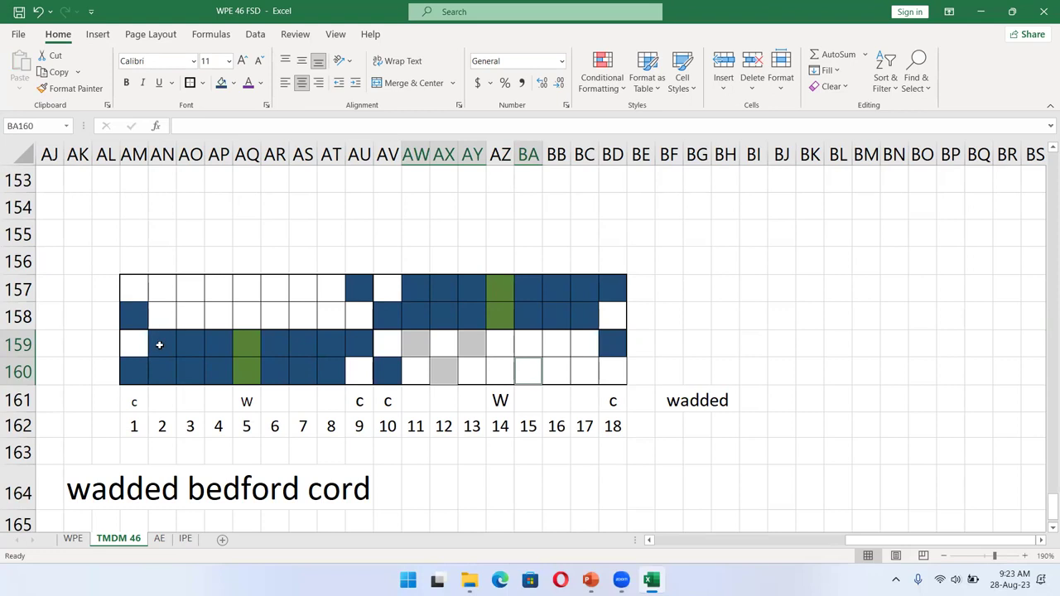
pyautogui.hotkey('ctrl', 'z')
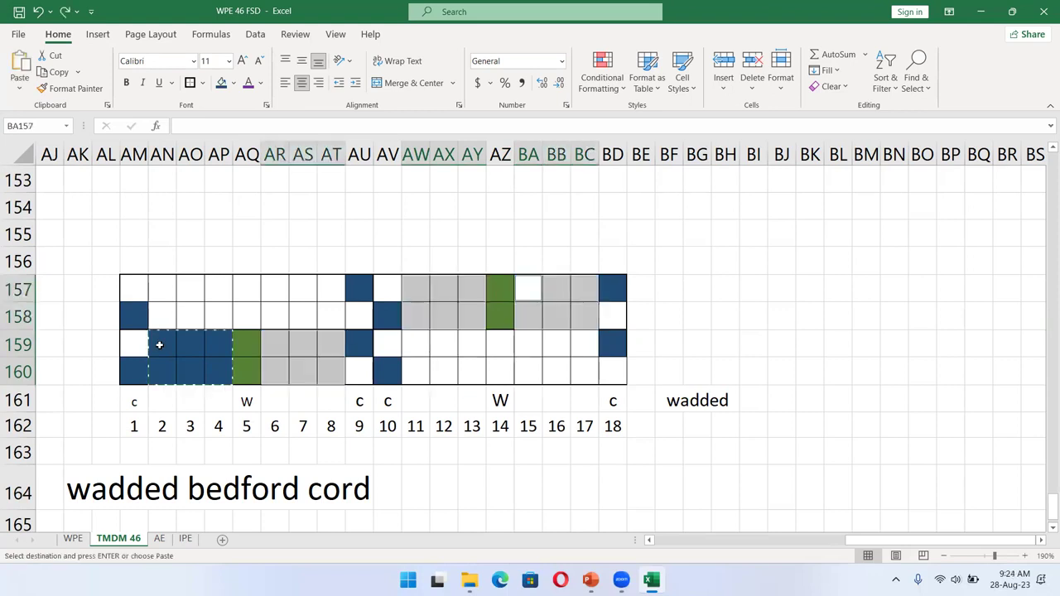
pyautogui.hotkey('ctrl', 'z')
# Step: Fill the face thread cells AN159:AP160 for threads 2 to 4 with a lighter medium blue
pyautogui.scroll(-2, 166, 331)
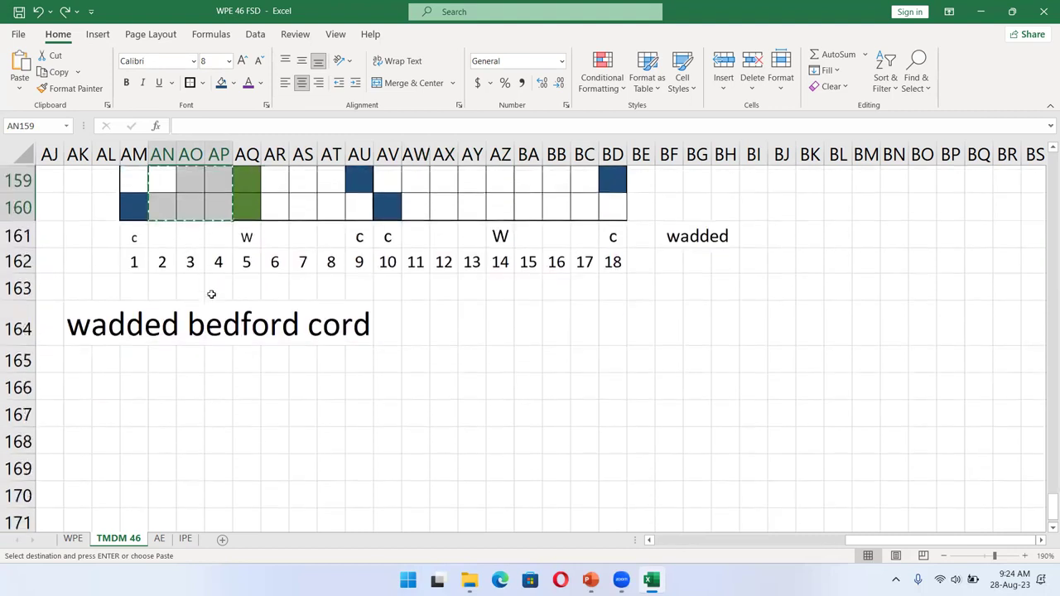
pyautogui.click(233, 83)
pyautogui.click(307, 165)
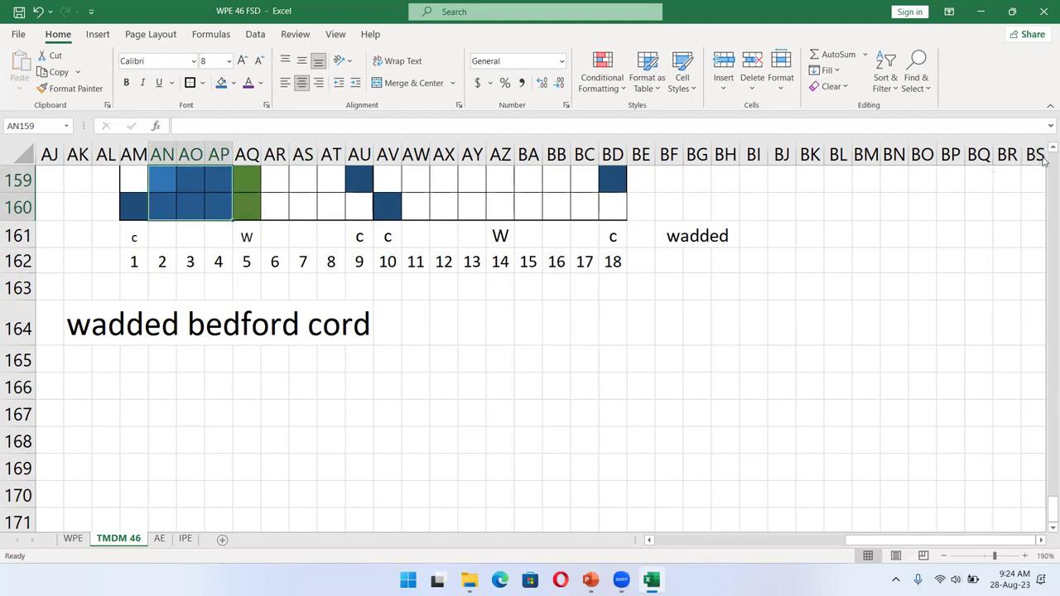
pyautogui.scroll(3, 1051, 147)
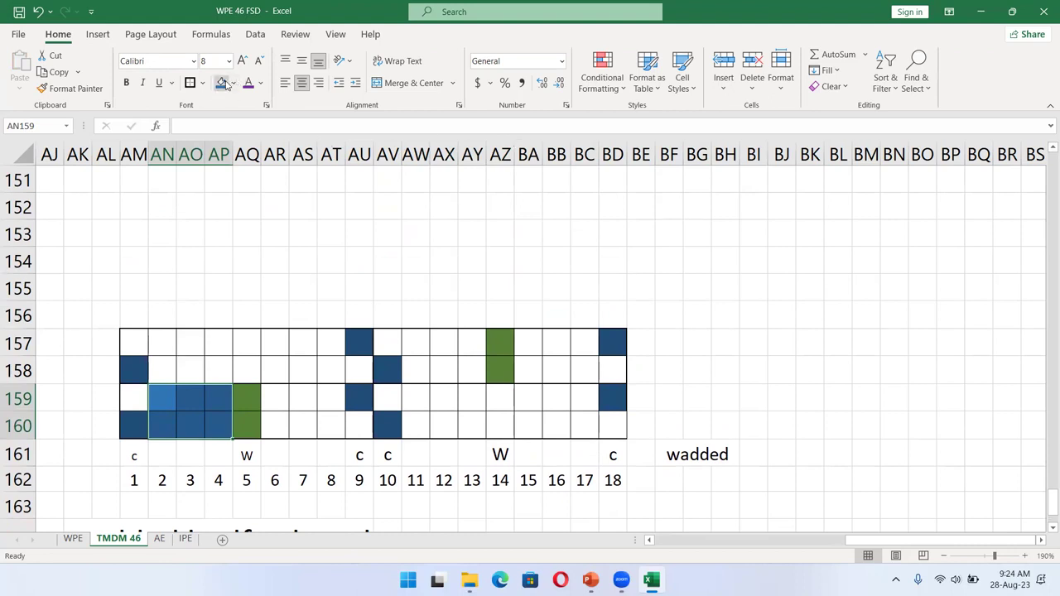
pyautogui.click(241, 233)
# Step: Copy the medium blue block AN159:AP160 to the face thread blocks starting at AR159, AW157 and BA157
pyautogui.click(167, 393)
pyautogui.hotkey('shift', 'Down')
pyautogui.hotkey('shift', 'Down')
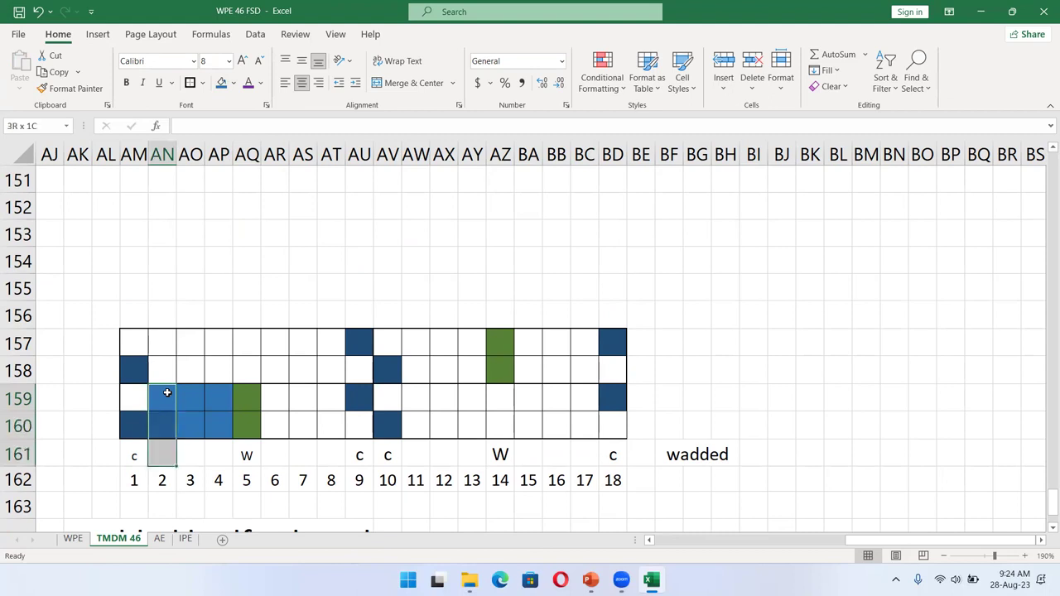
pyautogui.hotkey('shift', 'Up')
pyautogui.hotkey('shift', 'Right')
pyautogui.hotkey('shift', 'Right')
pyautogui.hotkey('ctrl', 'c')
pyautogui.click(279, 390)
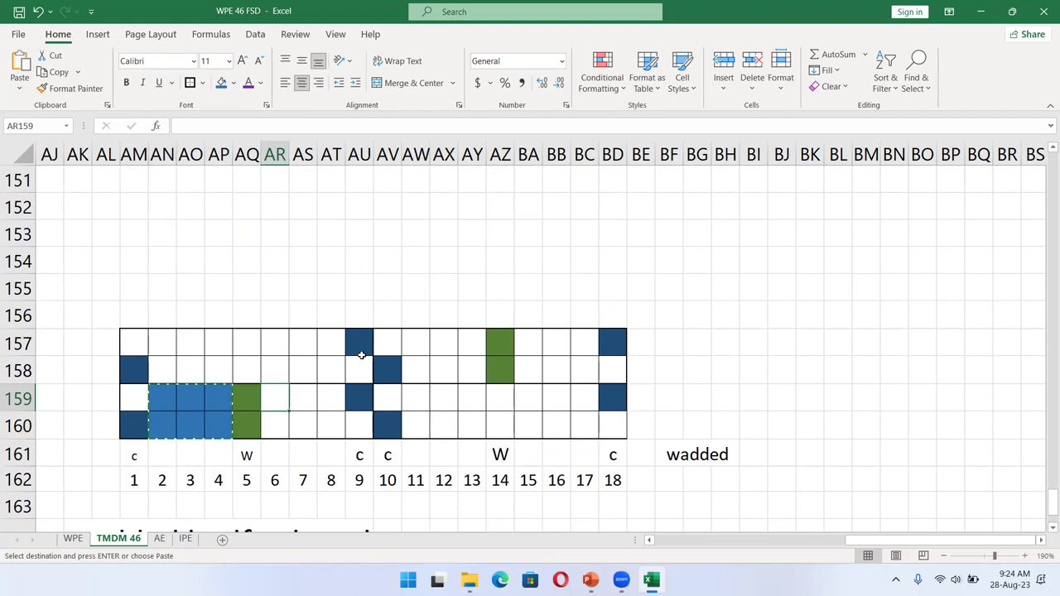
pyautogui.keyDown('ctrl'); pyautogui.click(414, 343); pyautogui.keyUp('ctrl')
pyautogui.keyDown('ctrl'); pyautogui.click(525, 340); pyautogui.keyUp('ctrl')
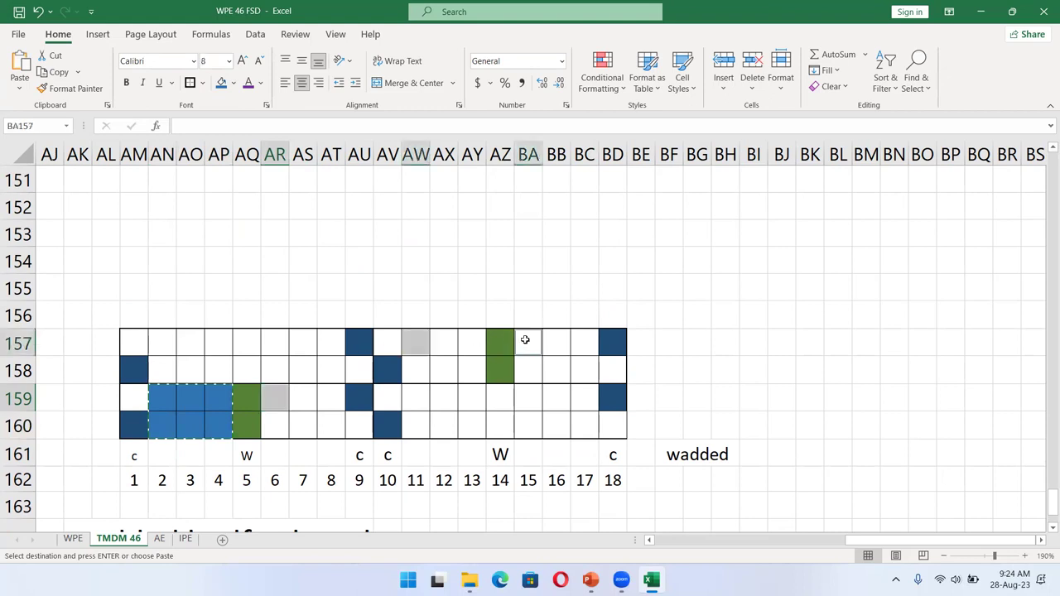
pyautogui.hotkey('ctrl', 'v')
pyautogui.click(585, 286)
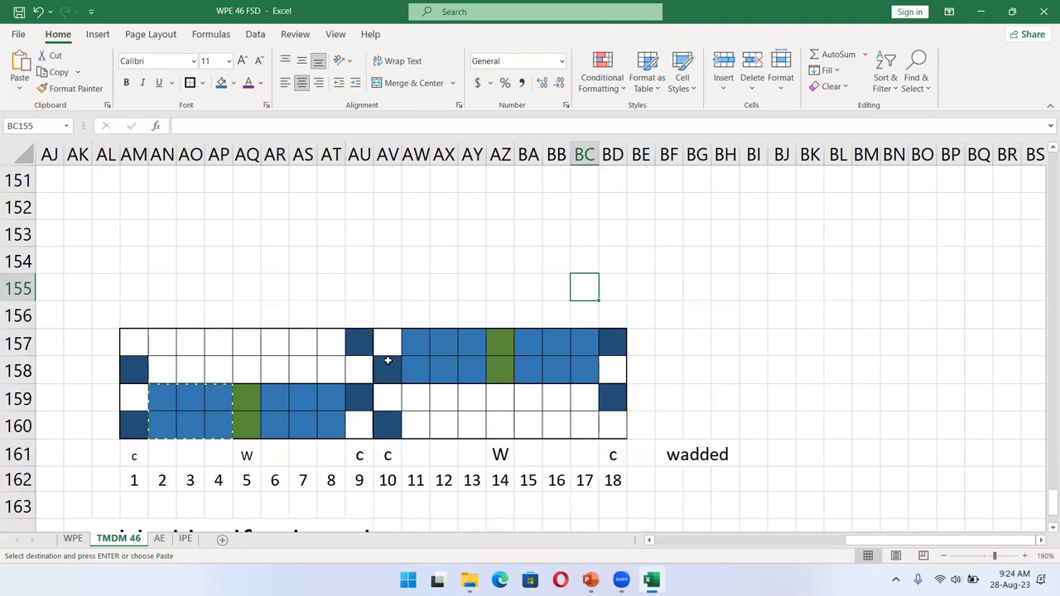
pyautogui.click(411, 390)
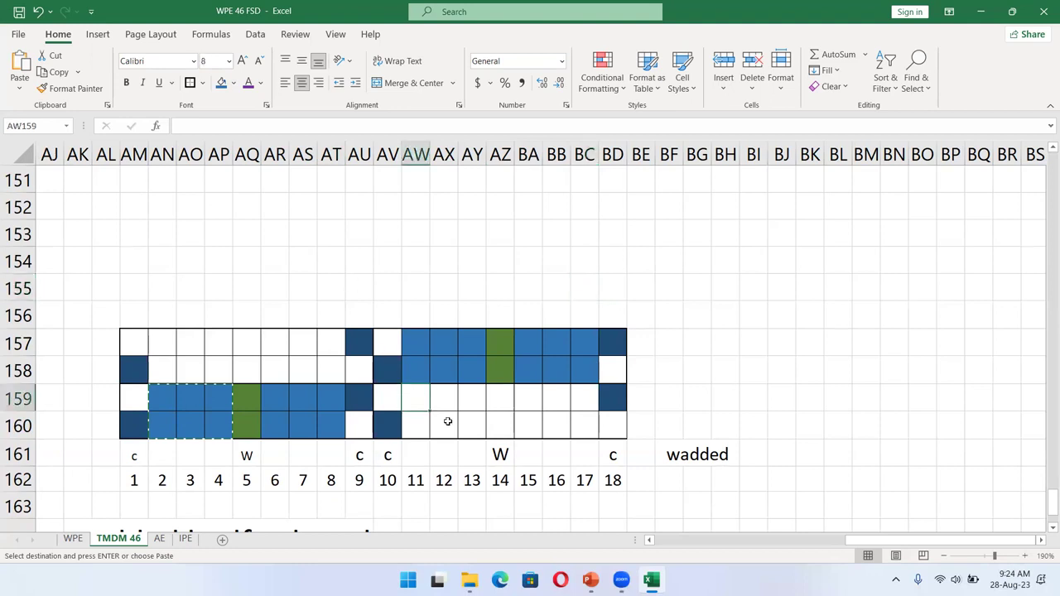
pyautogui.moveTo(447, 422); pyautogui.dragTo(473, 395)
pyautogui.click(405, 396)
pyautogui.keyDown('ctrl'); pyautogui.click(450, 427); pyautogui.keyUp('ctrl')
pyautogui.moveTo(478, 397)
pyautogui.mouseDown()
pyautogui.moveTo(528, 439)
pyautogui.moveTo(481, 414)
pyautogui.moveTo(482, 396)
pyautogui.mouseUp()
pyautogui.keyDown('ctrl'); pyautogui.click(483, 396); pyautogui.keyUp('ctrl')
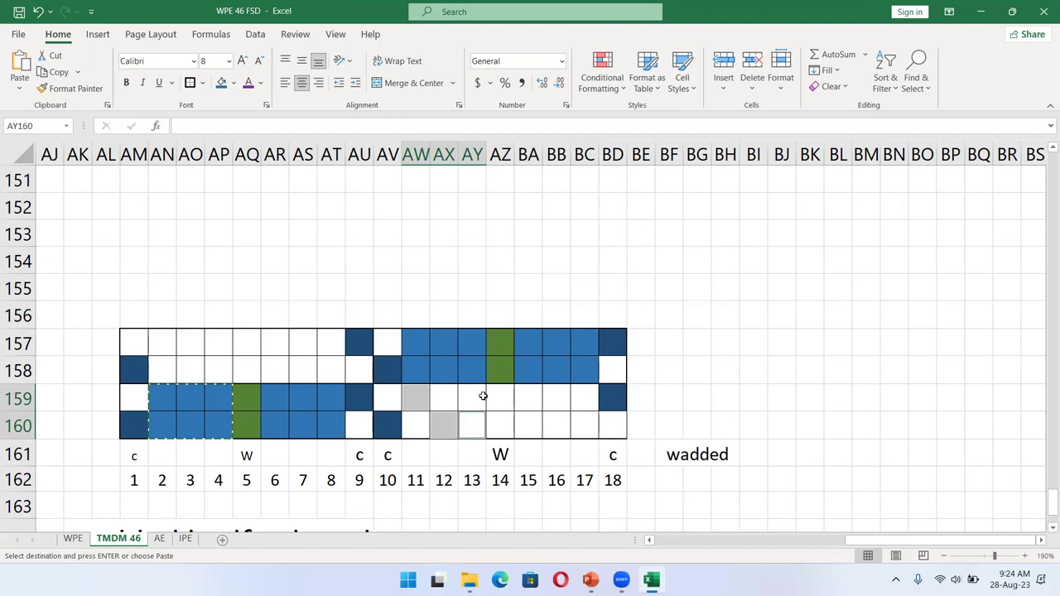
pyautogui.click(429, 396)
# Step: Fill AW159, AX160, AY159, BA160, BB159 and BC160 with medium blue as alternating plain weave marks
pyautogui.click(407, 398)
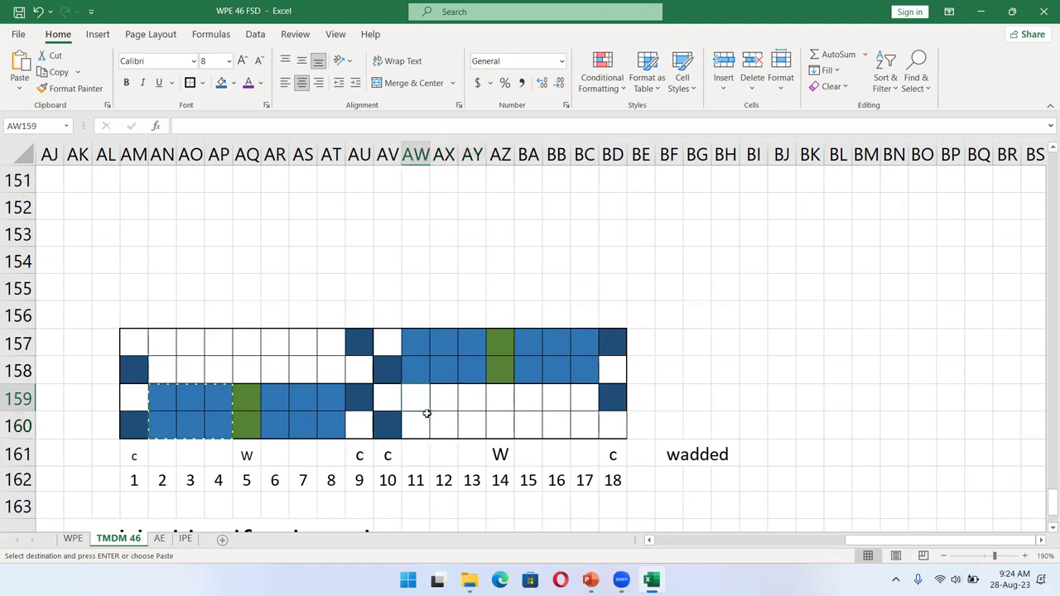
pyautogui.keyDown('ctrl'); pyautogui.click(437, 423); pyautogui.keyUp('ctrl')
pyautogui.keyDown('ctrl'); pyautogui.click(471, 396); pyautogui.keyUp('ctrl')
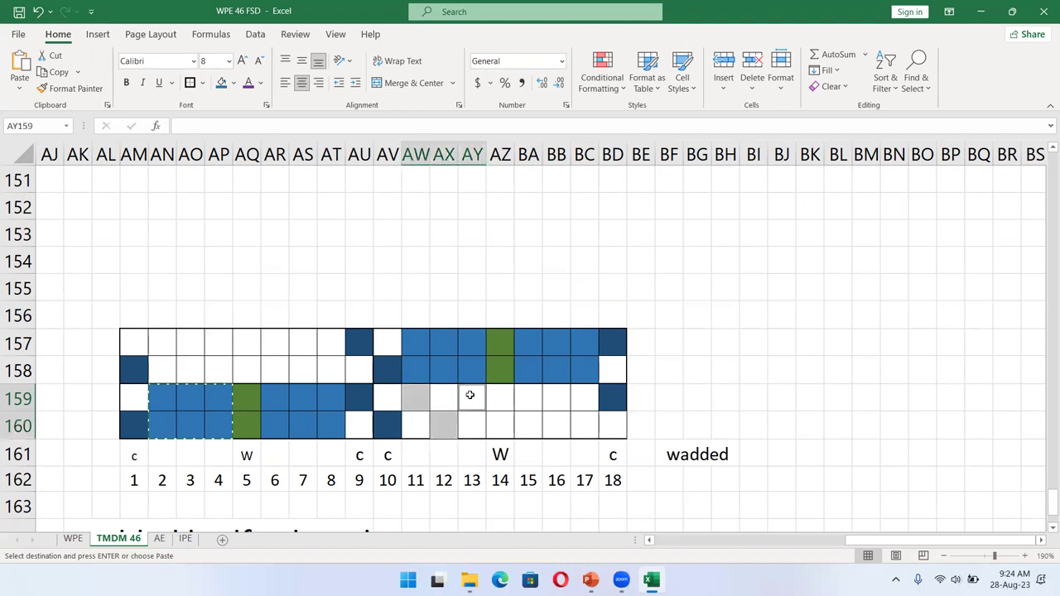
pyautogui.keyDown('ctrl'); pyautogui.click(529, 423); pyautogui.keyUp('ctrl')
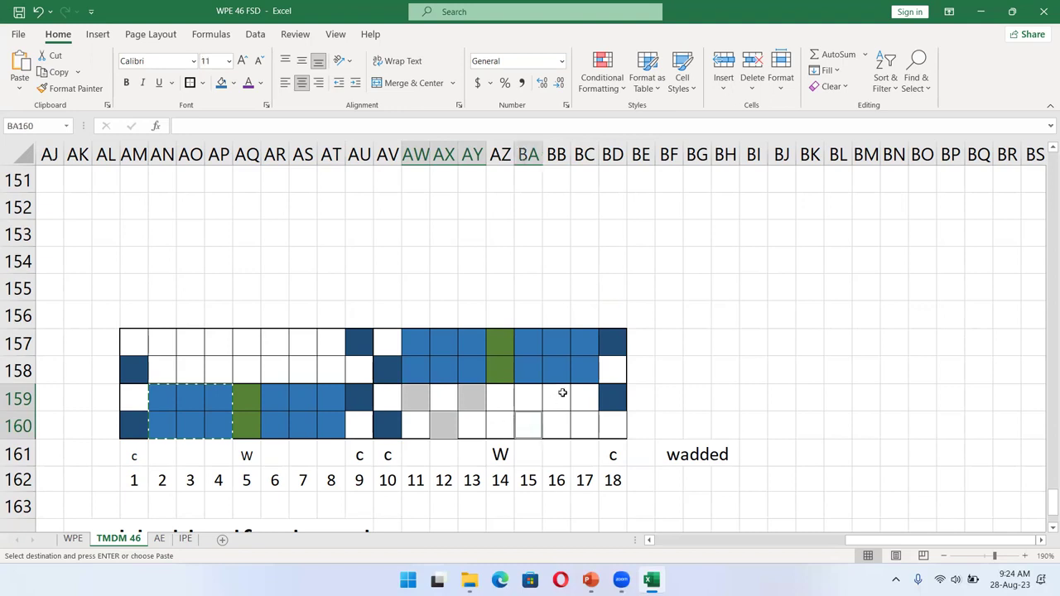
pyautogui.keyDown('ctrl'); pyautogui.click(562, 394); pyautogui.keyUp('ctrl')
pyautogui.keyDown('ctrl'); pyautogui.click(584, 421); pyautogui.keyUp('ctrl')
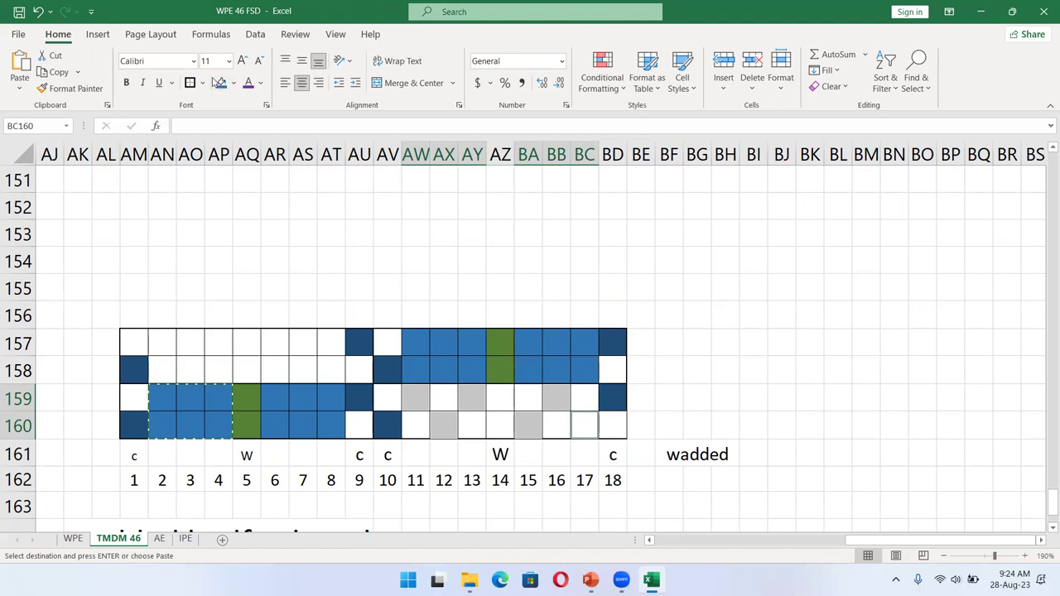
pyautogui.click(222, 84)
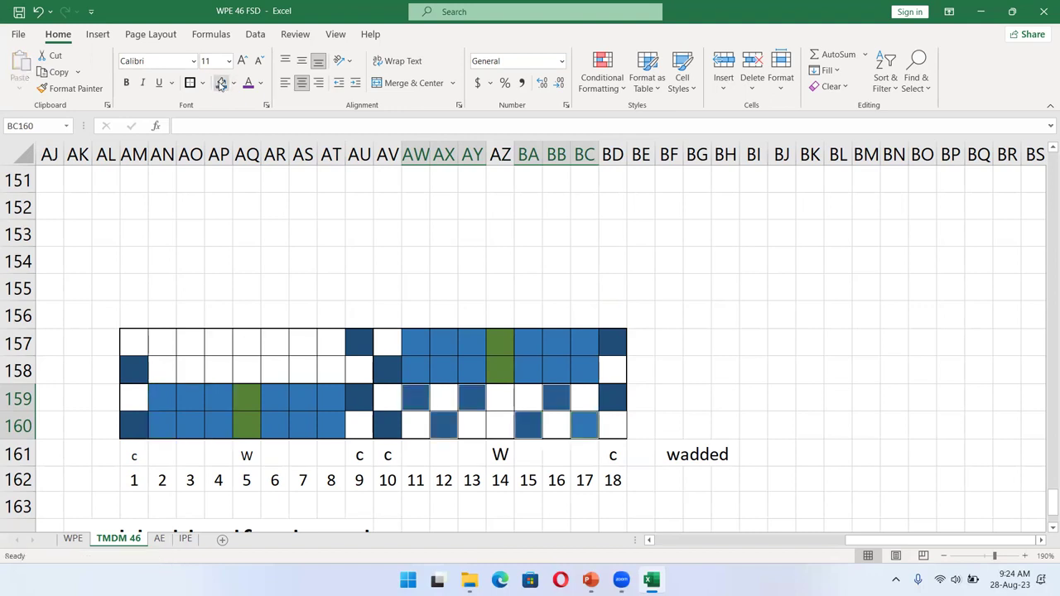
# Step: Fill AN157, AO158, AP157, AR158, AS157 and AT158 with medium blue as alternating plain weave marks
pyautogui.click(164, 342)
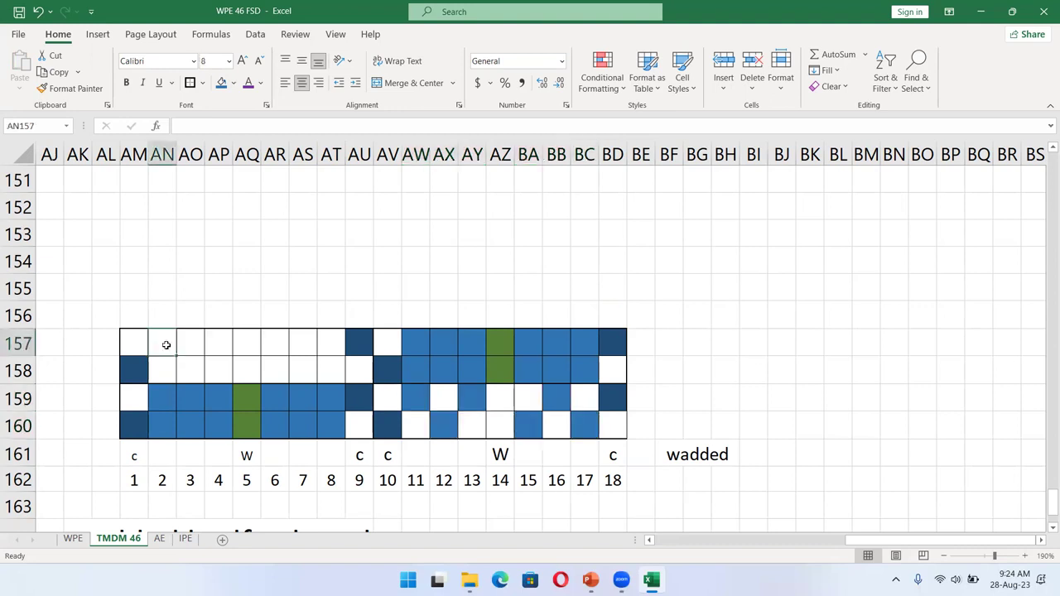
pyautogui.keyDown('ctrl'); pyautogui.click(193, 370); pyautogui.keyUp('ctrl')
pyautogui.keyDown('ctrl'); pyautogui.click(215, 341); pyautogui.keyUp('ctrl')
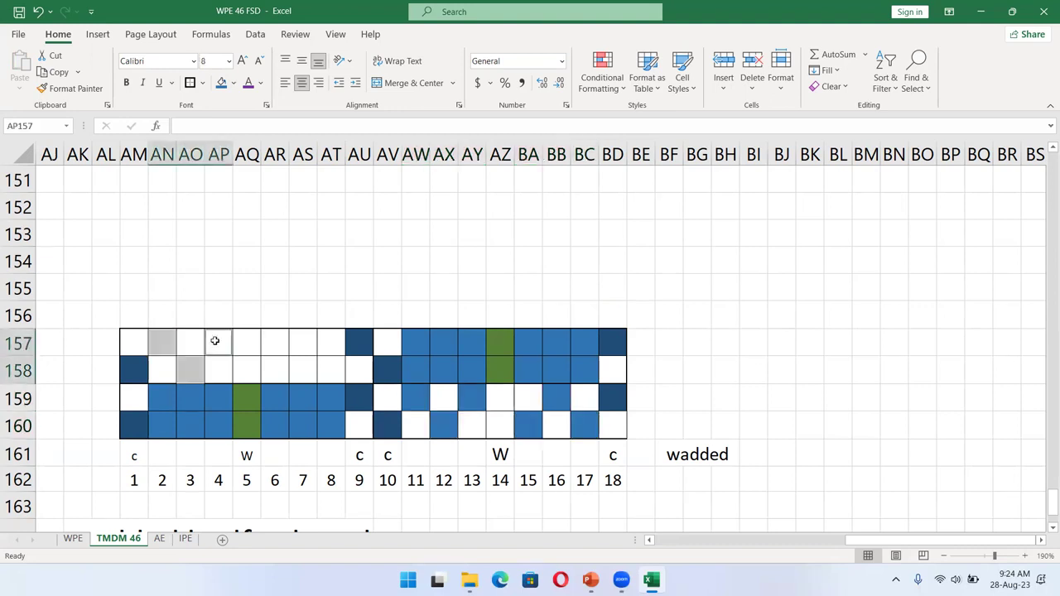
pyautogui.keyDown('ctrl'); pyautogui.click(277, 370); pyautogui.keyUp('ctrl')
pyautogui.keyDown('ctrl'); pyautogui.click(299, 338); pyautogui.keyUp('ctrl')
pyautogui.keyDown('ctrl'); pyautogui.click(324, 363); pyautogui.keyUp('ctrl')
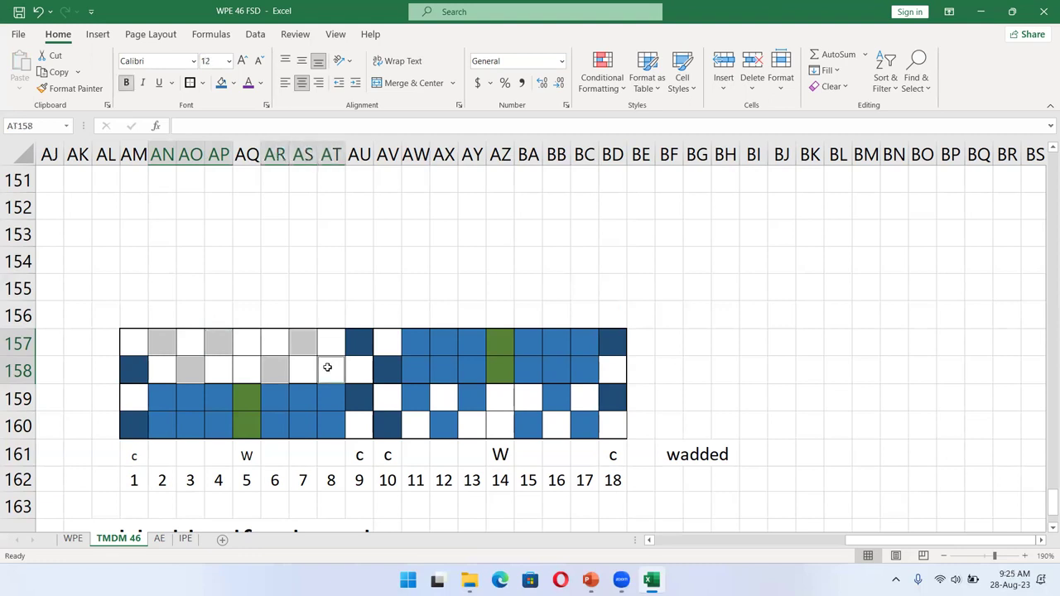
pyautogui.click(222, 82)
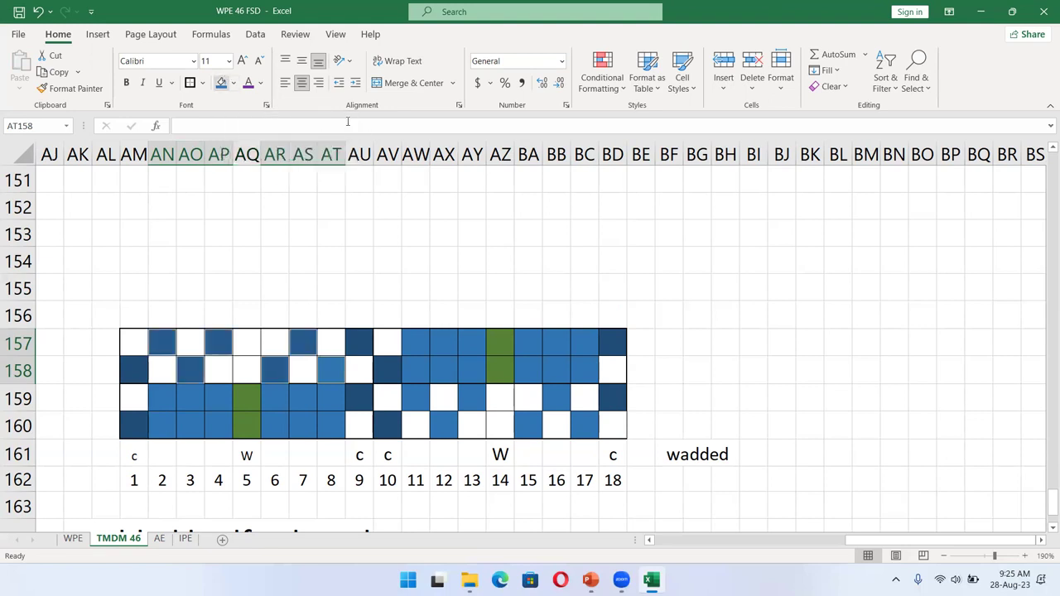
pyautogui.click(639, 258)
pyautogui.click(753, 335)
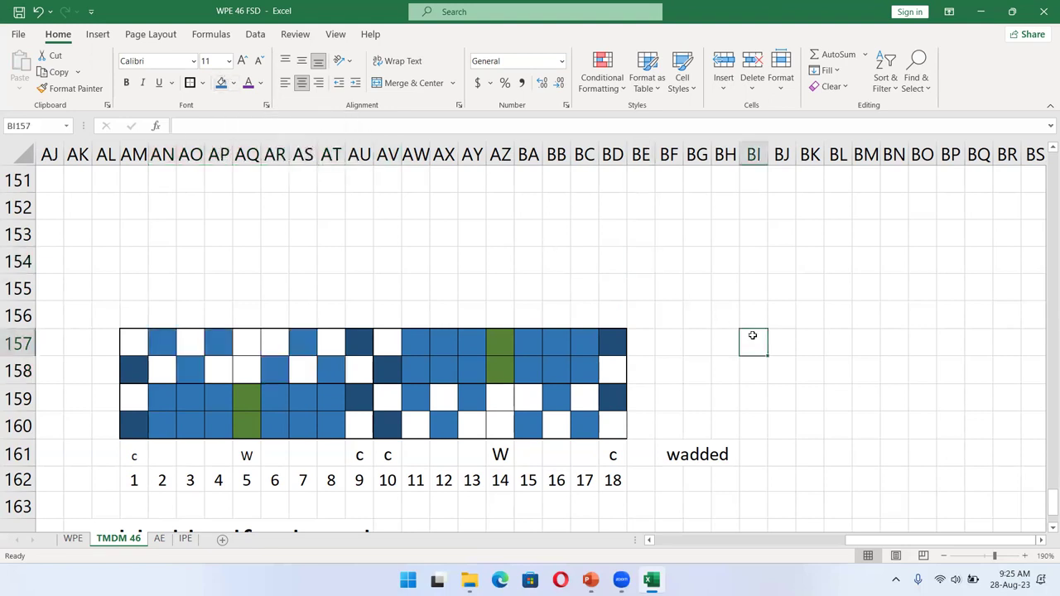
pyautogui.click(138, 288)
pyautogui.hotkey('shift', 'Up')
pyautogui.hotkey('shift', 'Up')
pyautogui.hotkey('shift', 'Up')
pyautogui.hotkey('shift', 'Up')
pyautogui.hotkey('shift', 'Up')
pyautogui.hotkey('shift', 'Up')
pyautogui.hotkey('shift', 'Up')
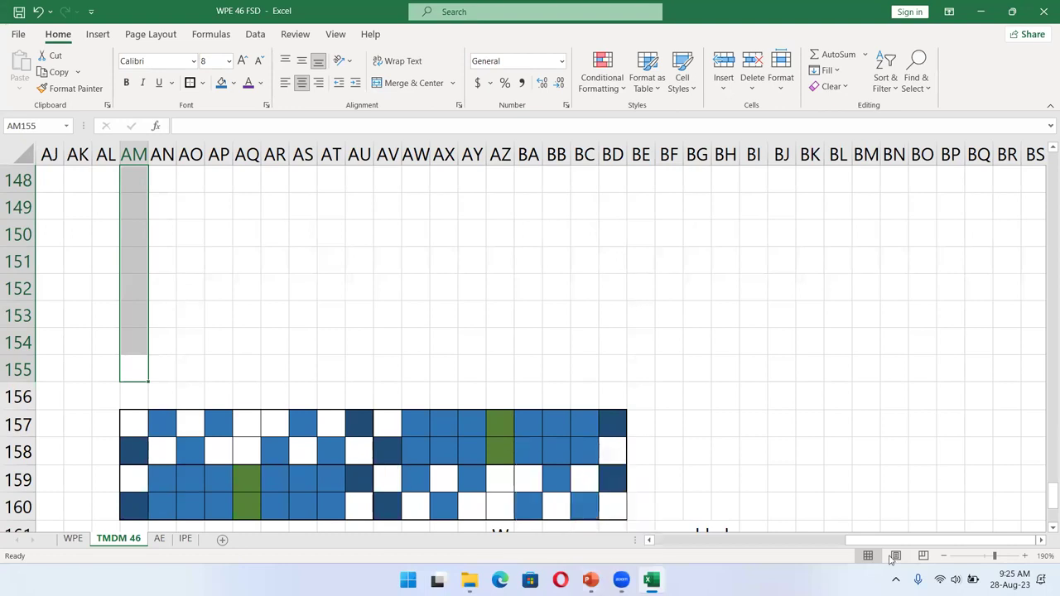
# Step: Apply all borders to AM148:BD155 to make an eight-row drafting grid above the 18-thread wadded design
pyautogui.click(943, 556)
pyautogui.click(944, 556)
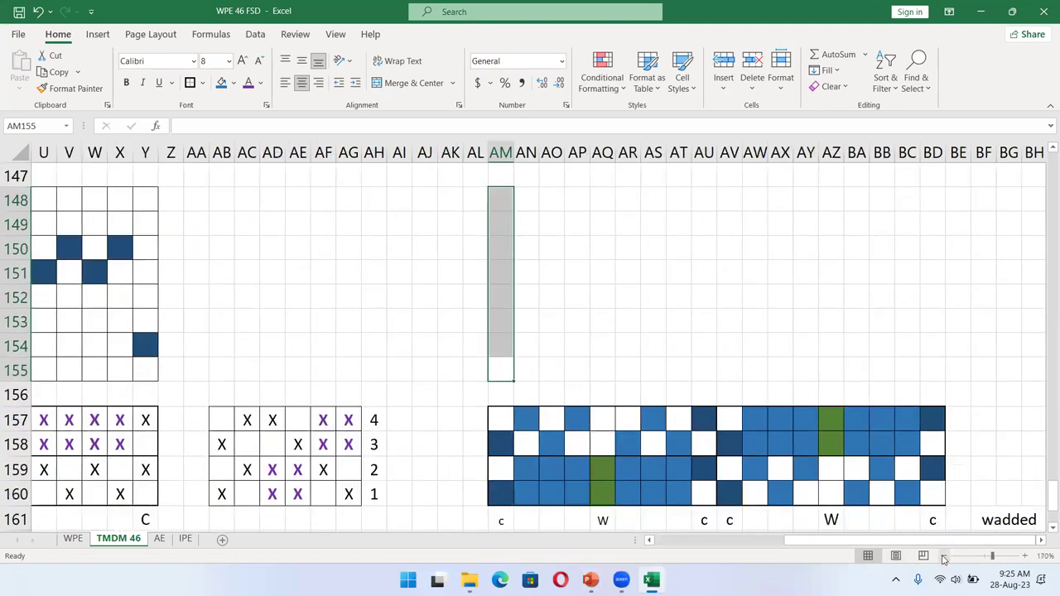
pyautogui.click(943, 556)
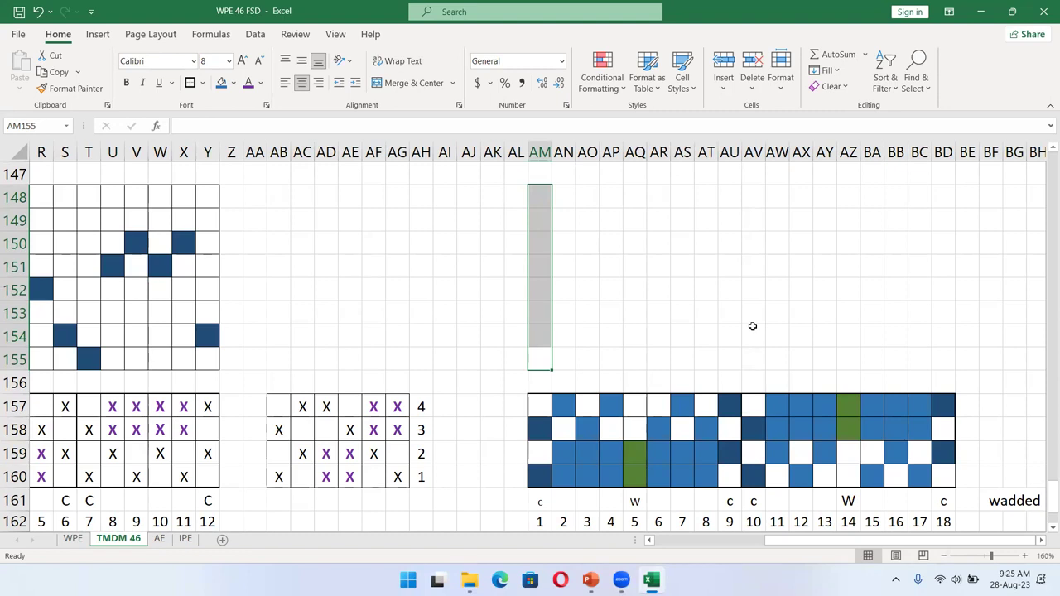
pyautogui.click(546, 361)
pyautogui.hotkey('shift', 'Up')
pyautogui.hotkey('shift', 'Up')
pyautogui.hotkey('shift', 'Up')
pyautogui.hotkey('shift', 'Up')
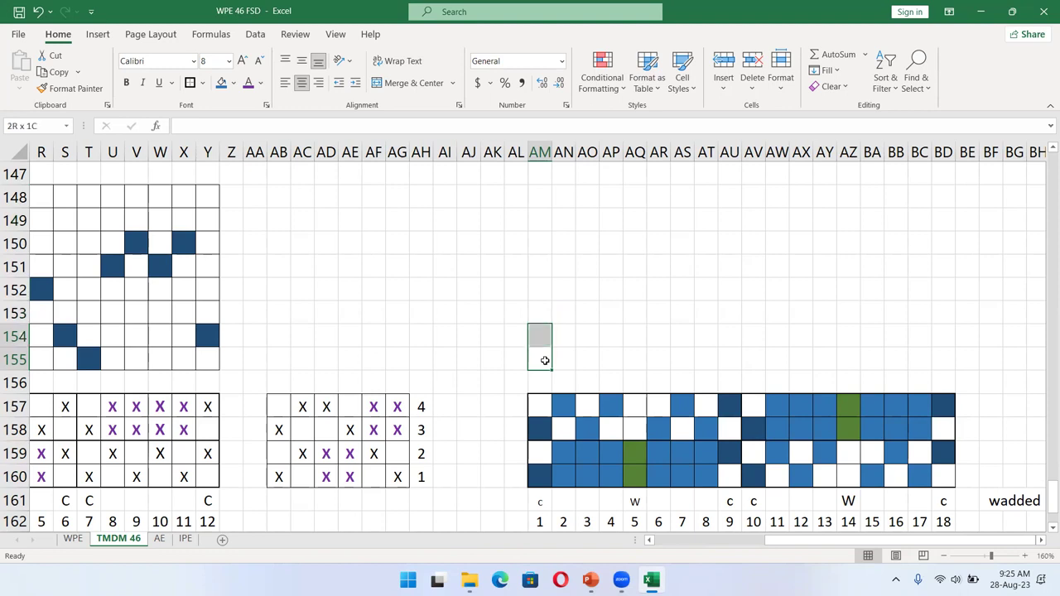
pyautogui.hotkey('shift', 'Up')
pyautogui.hotkey('shift', 'Up')
pyautogui.hotkey('shift', 'Up')
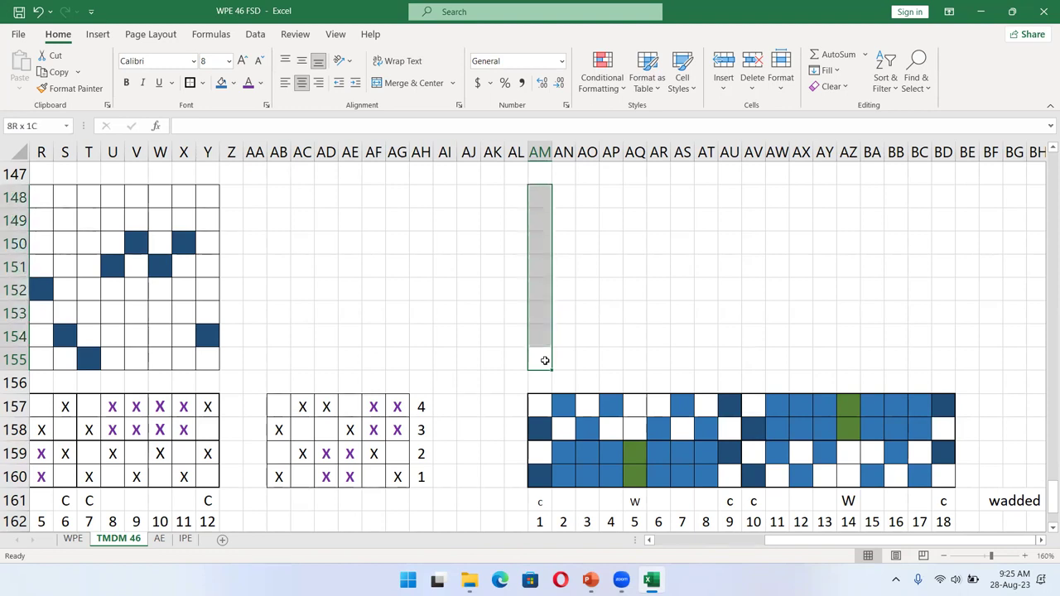
pyautogui.hotkey('shift', 'Right')
pyautogui.hotkey('shift', 'Right')
pyautogui.hotkey('shift', 'Right')
pyautogui.hotkey('shift', 'Right')
pyautogui.hotkey('shift', 'Right')
pyautogui.hotkey('shift', 'Right')
pyautogui.hotkey('shift', 'Right')
pyautogui.hotkey('shift', 'Right')
pyautogui.hotkey('shift', 'Right')
pyautogui.hotkey('shift', 'Right')
pyautogui.hotkey('shift', 'Right')
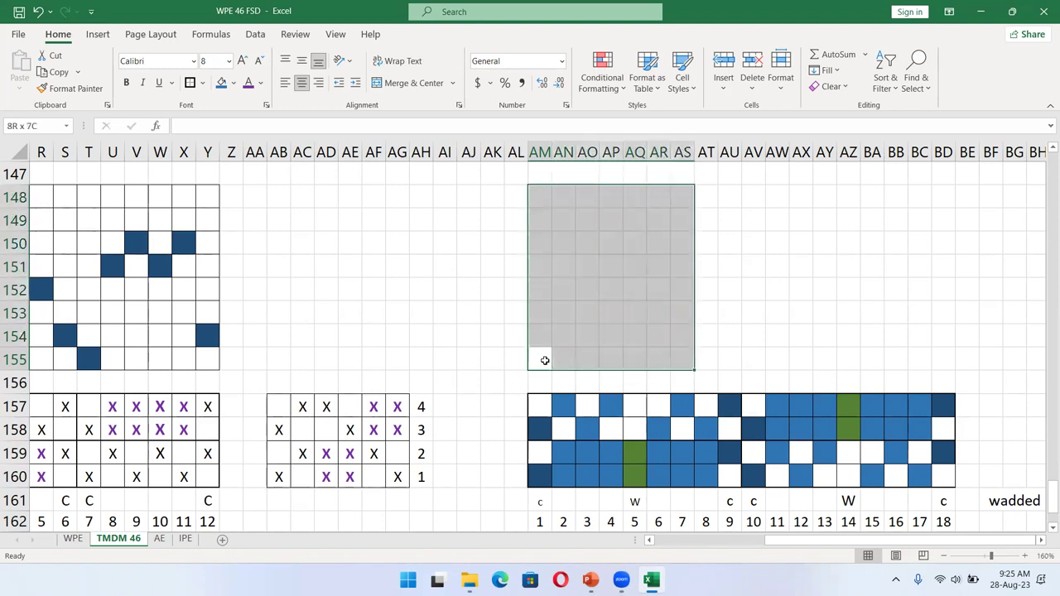
pyautogui.hotkey('shift', 'Right')
pyautogui.hotkey('shift', 'Right')
pyautogui.hotkey('shift', 'Right')
pyautogui.hotkey('shift', 'Right')
pyautogui.hotkey('shift', 'Right')
pyautogui.hotkey('shift', 'Right')
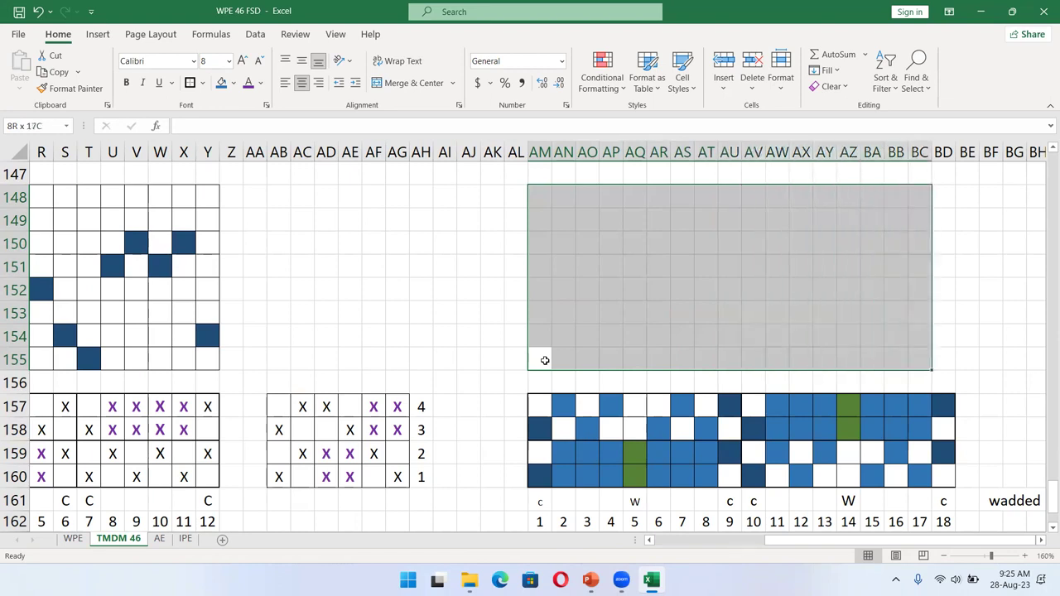
pyautogui.click(203, 83)
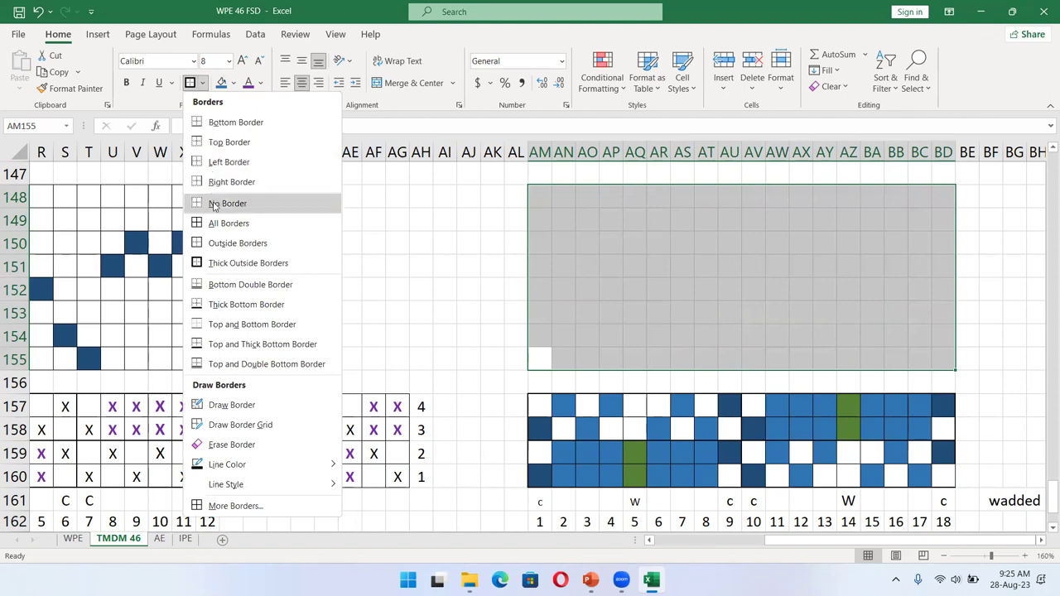
pyautogui.click(208, 230)
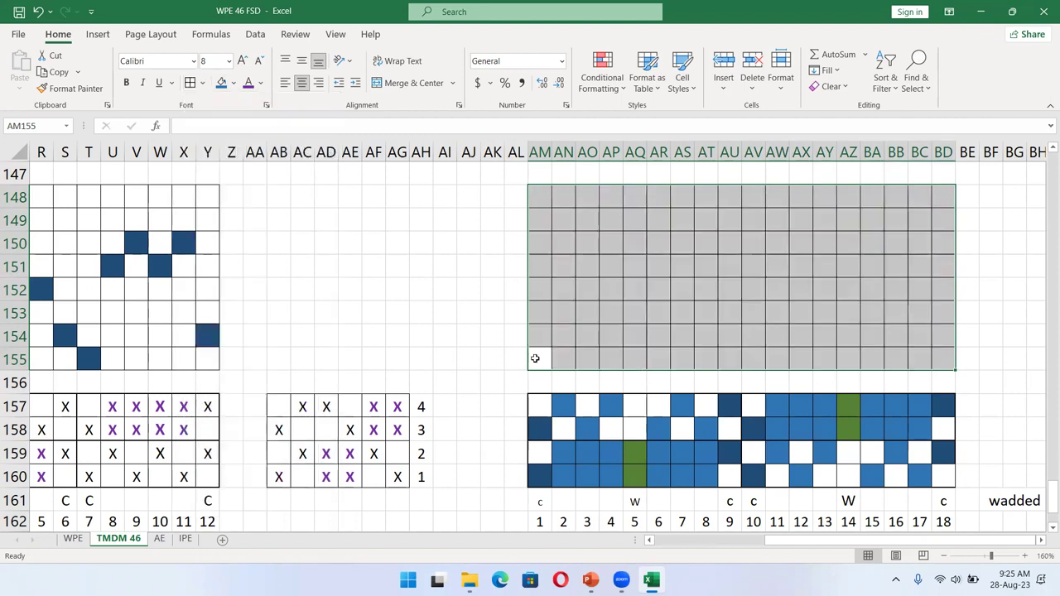
# Step: Fill the cutting thread cells AM155, AU154, AV155 and BD154 of the drafting grid with medium blue
pyautogui.click(535, 358)
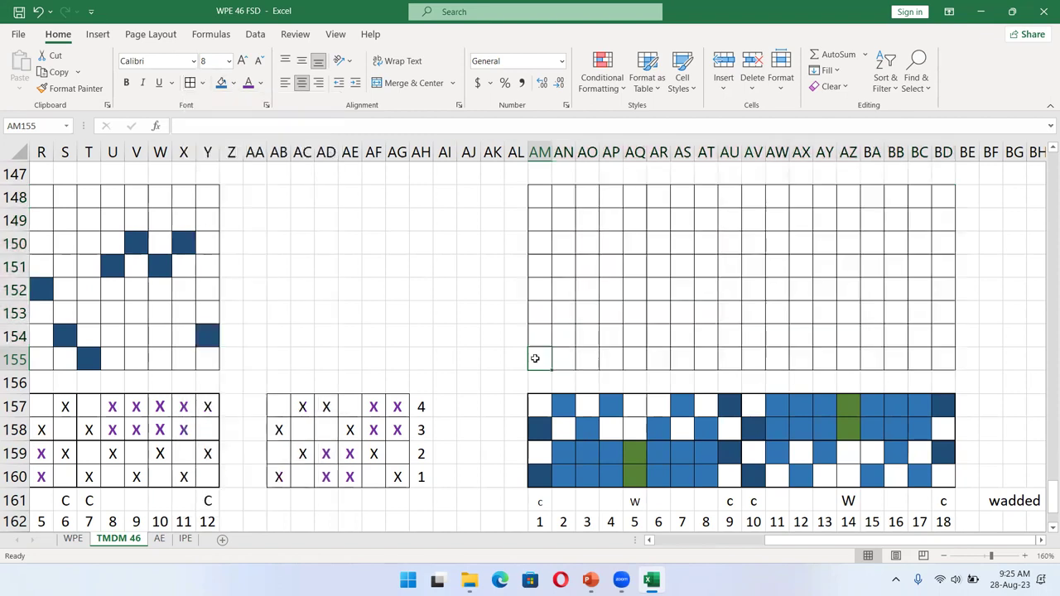
pyautogui.keyDown('ctrl'); pyautogui.click(729, 334); pyautogui.keyUp('ctrl')
pyautogui.keyDown('ctrl'); pyautogui.click(756, 361); pyautogui.keyUp('ctrl')
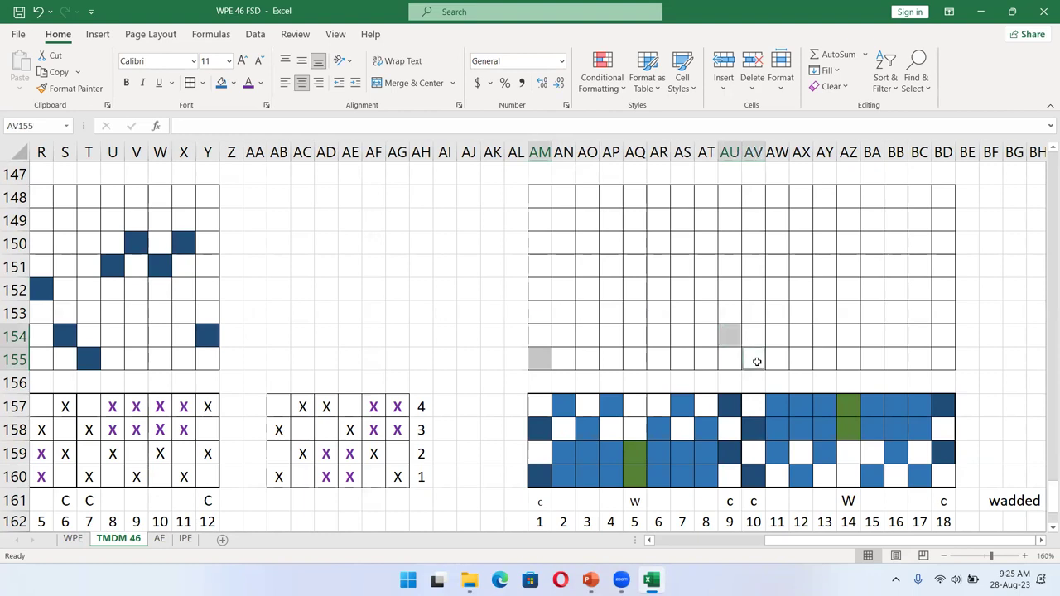
pyautogui.keyDown('ctrl'); pyautogui.click(944, 331); pyautogui.keyUp('ctrl')
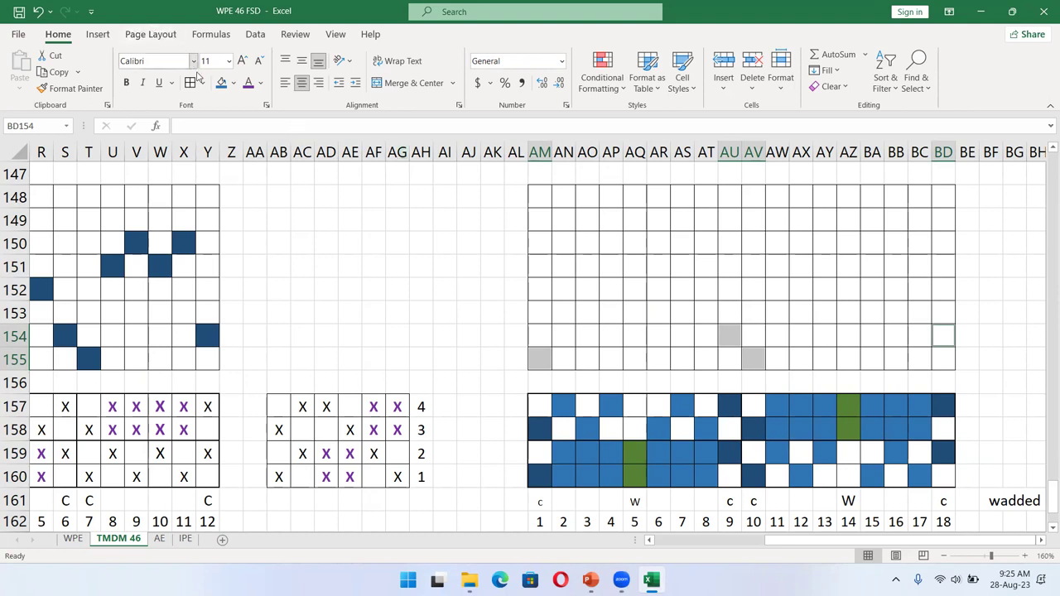
pyautogui.click(223, 84)
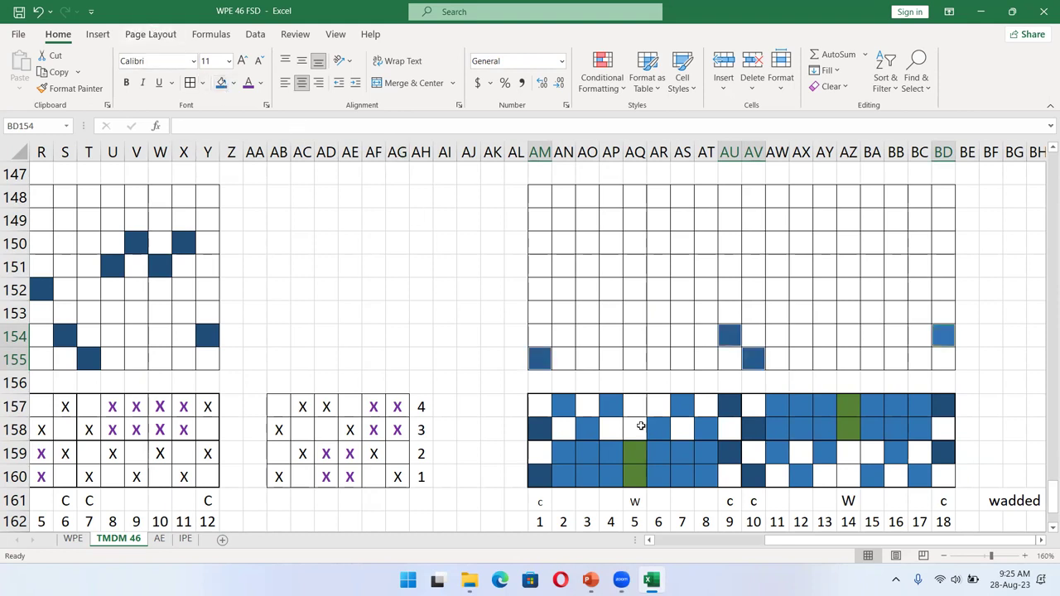
pyautogui.click(1042, 540)
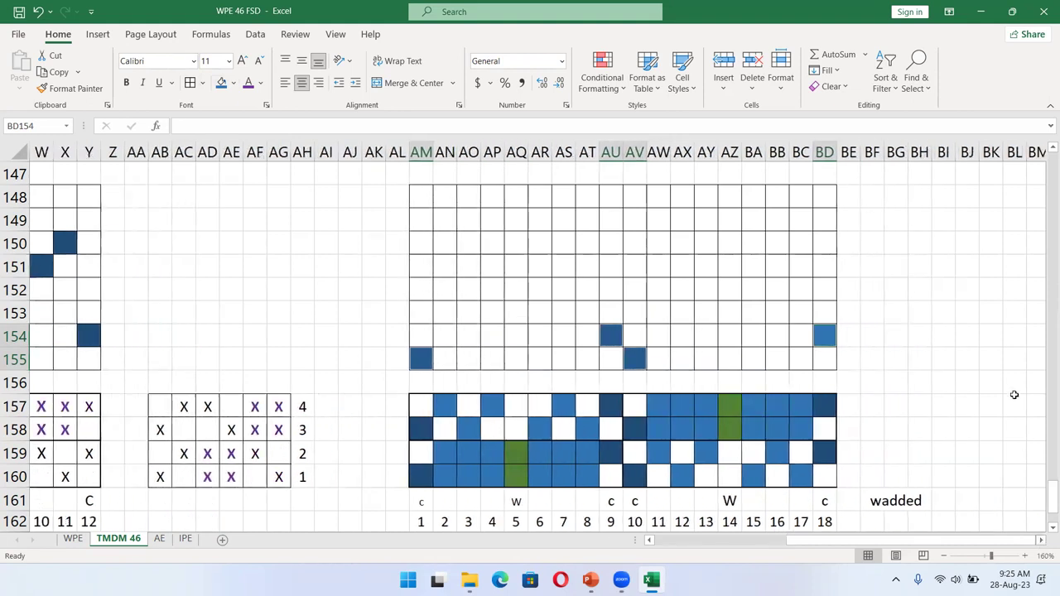
pyautogui.click(930, 334)
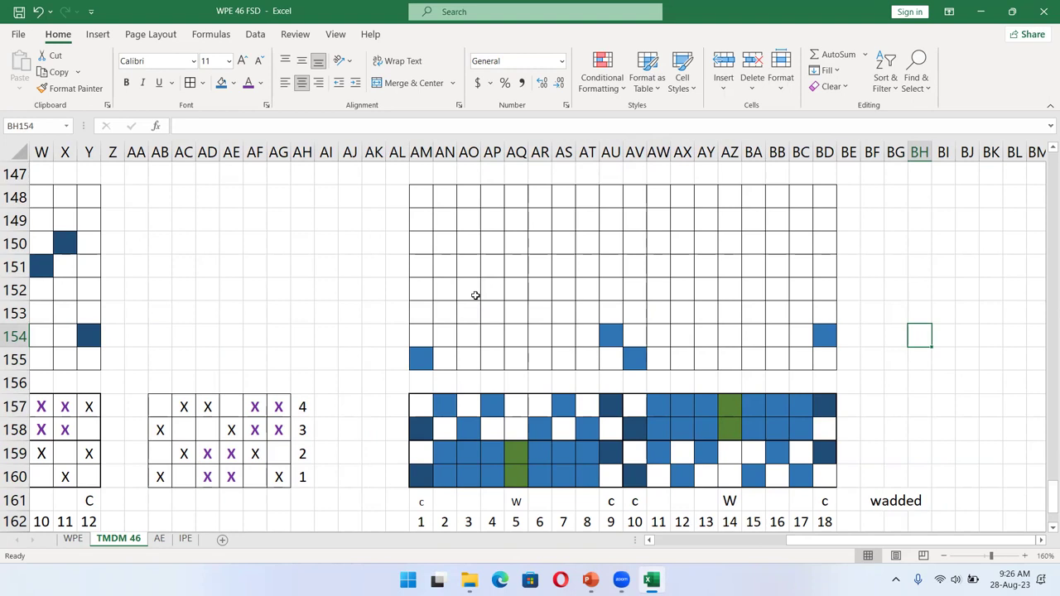
# Step: Fill AN153, AP153, AS153, AO152, AR152 and AT152 with medium blue as the first cord's face thread draft marks
pyautogui.click(443, 313)
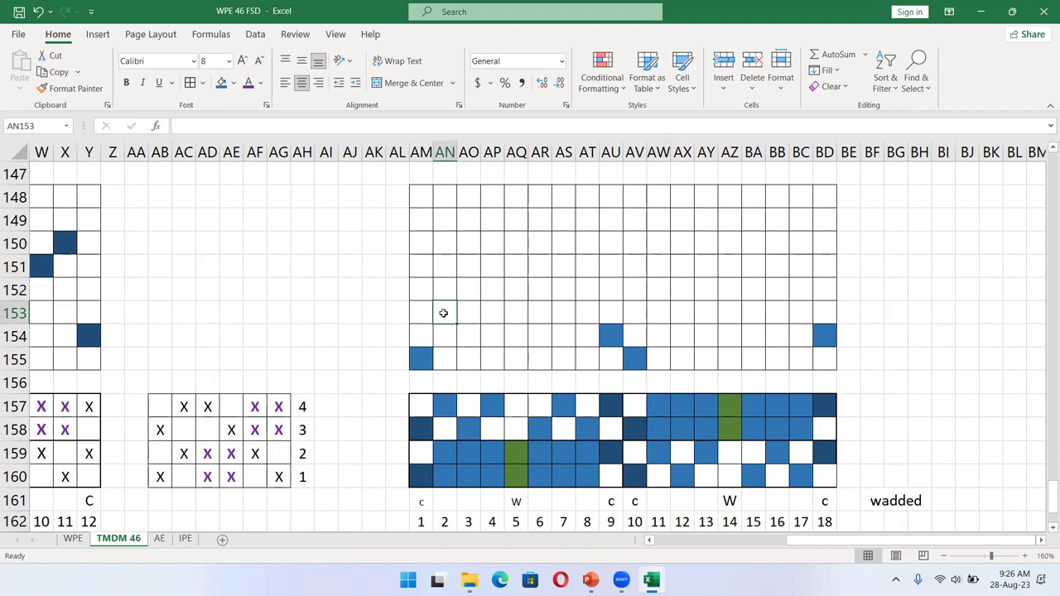
pyautogui.keyDown('ctrl'); pyautogui.click(492, 311); pyautogui.keyUp('ctrl')
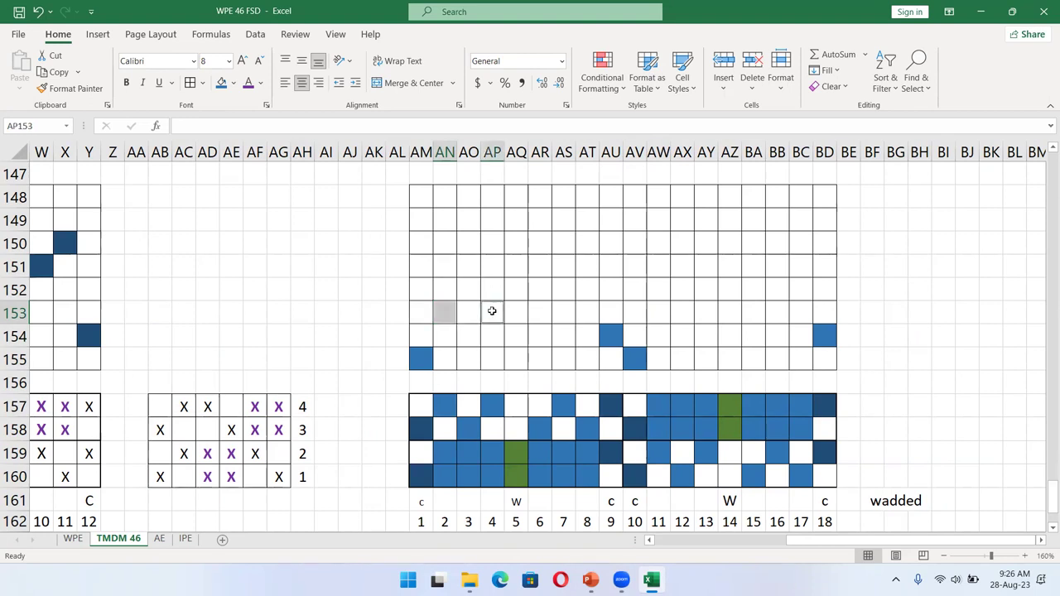
pyautogui.keyDown('ctrl'); pyautogui.click(567, 315); pyautogui.keyUp('ctrl')
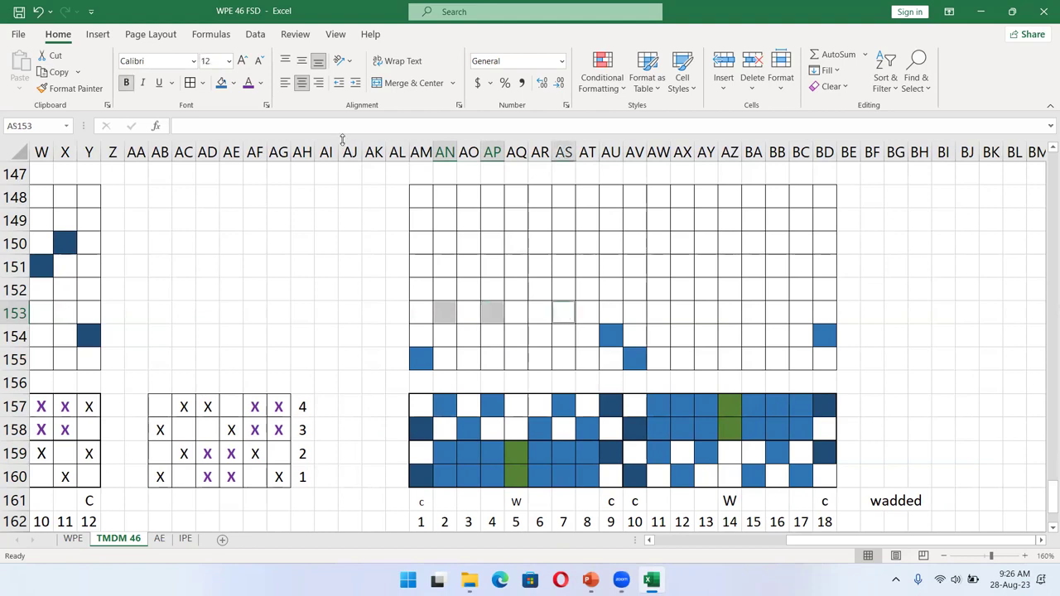
pyautogui.click(221, 82)
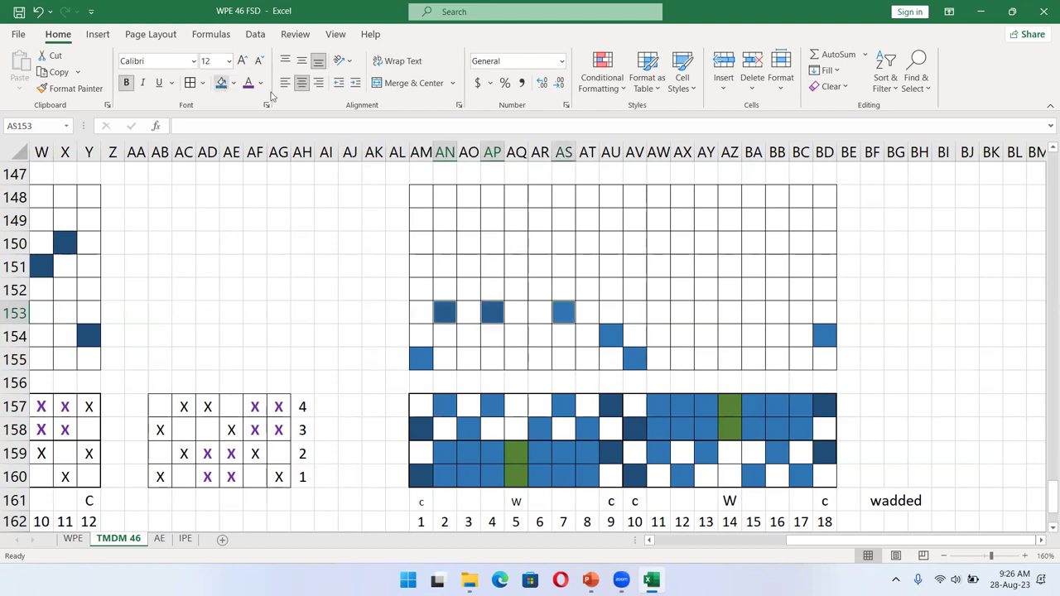
pyautogui.click(467, 291)
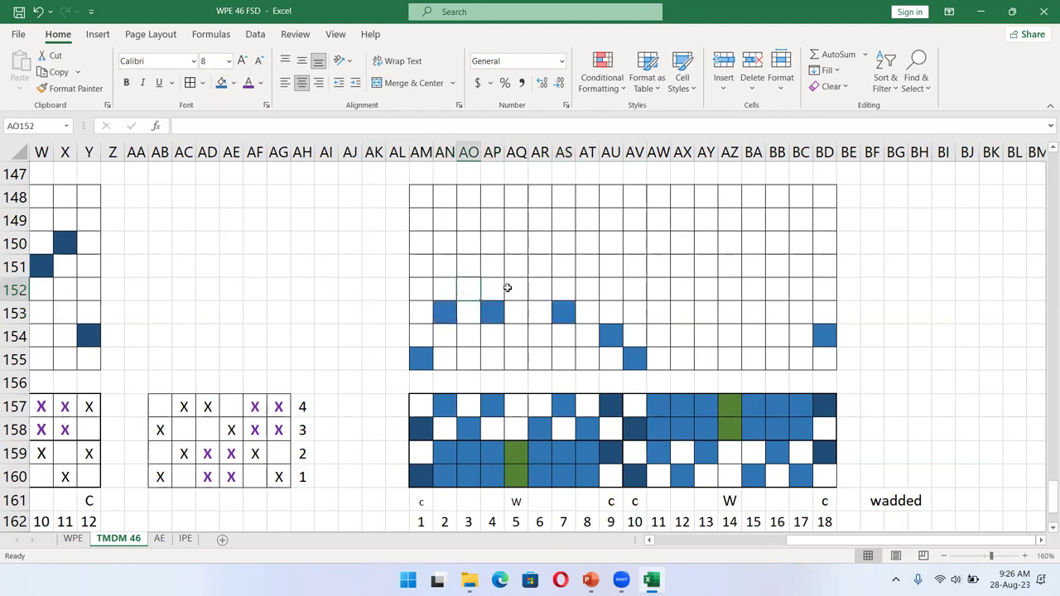
pyautogui.keyDown('ctrl'); pyautogui.click(540, 284); pyautogui.keyUp('ctrl')
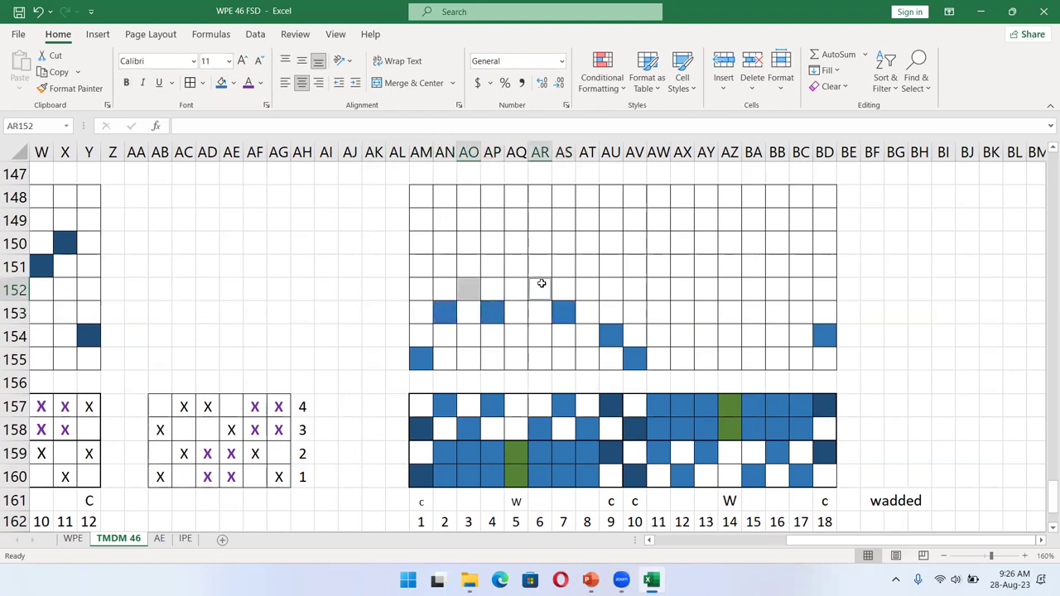
pyautogui.keyDown('ctrl'); pyautogui.click(589, 287); pyautogui.keyUp('ctrl')
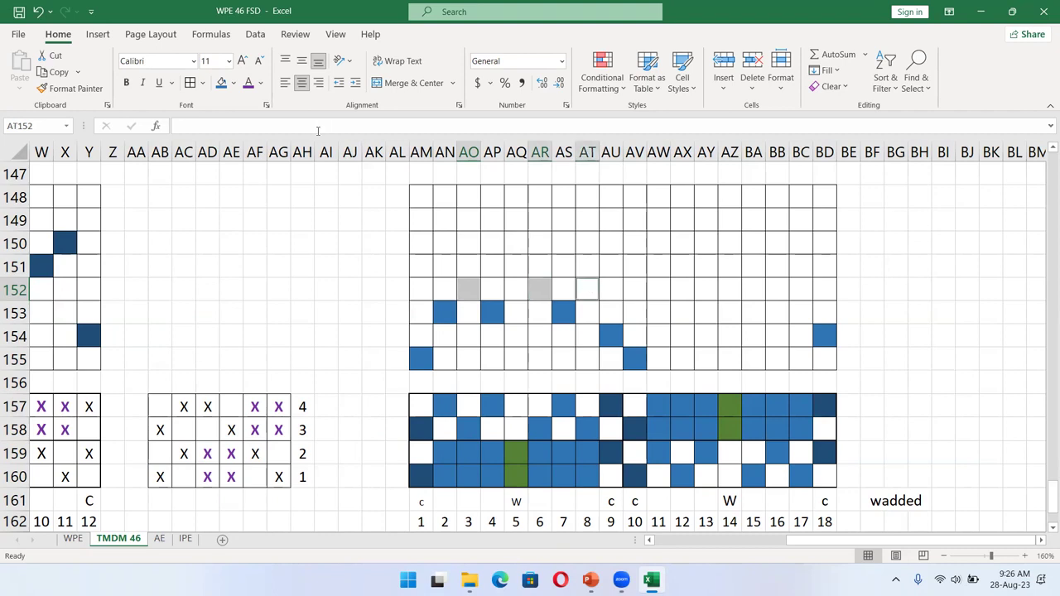
pyautogui.click(221, 84)
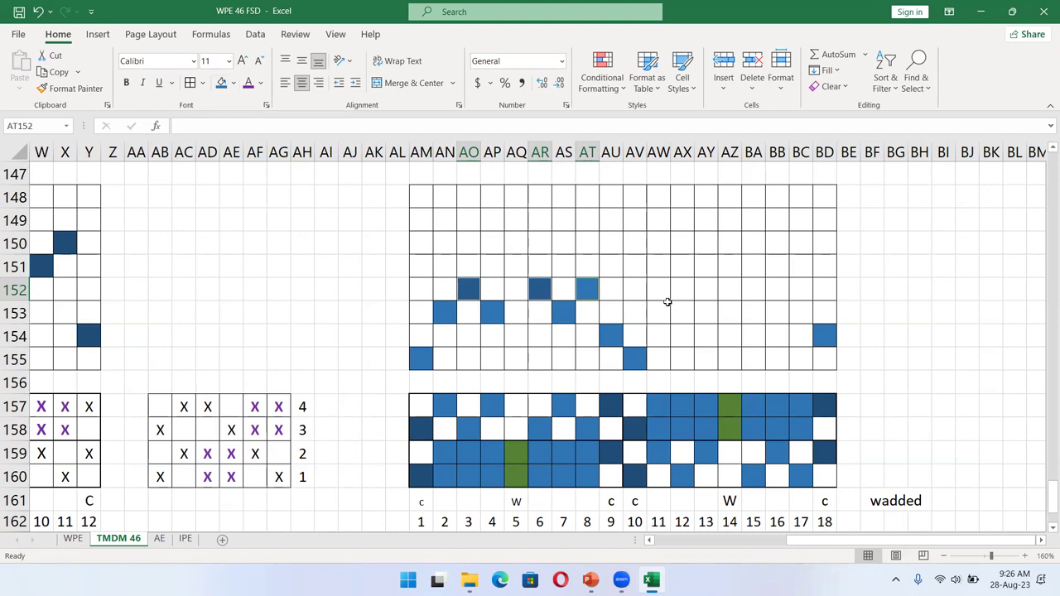
# Step: Fill AW151, AY151, BB151, AX150, BA150 and BC150 with medium blue as the second cord's face thread draft marks
pyautogui.click(659, 271)
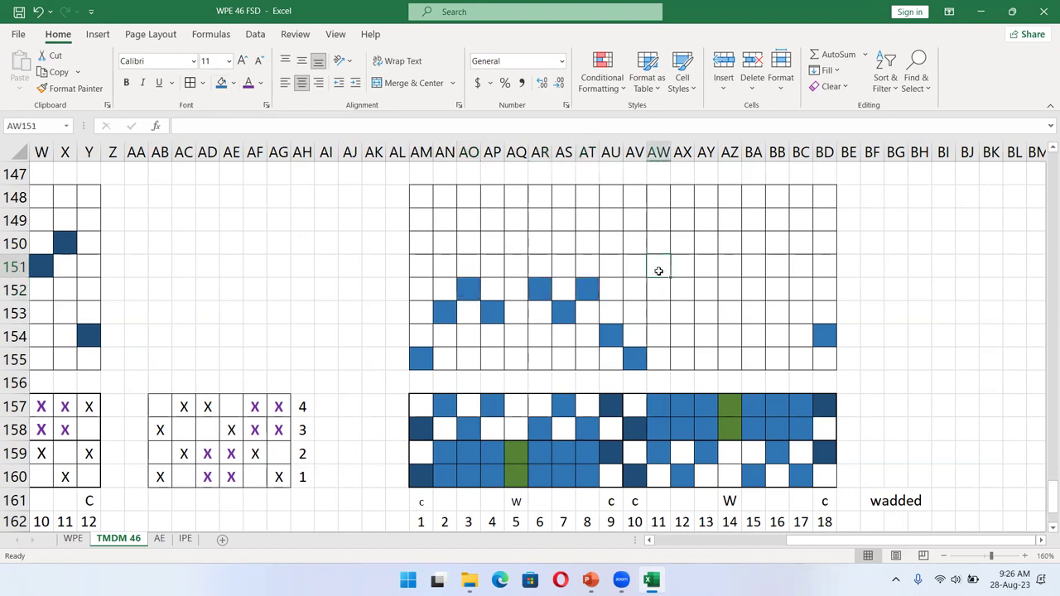
pyautogui.keyDown('ctrl'); pyautogui.click(714, 266); pyautogui.keyUp('ctrl')
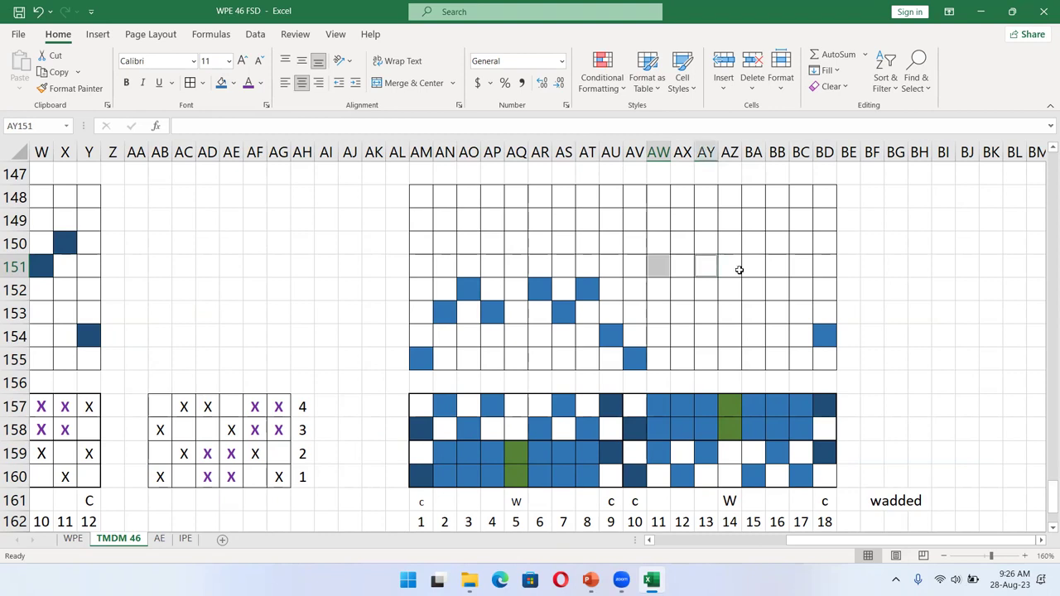
pyautogui.keyDown('ctrl'); pyautogui.click(776, 266); pyautogui.keyUp('ctrl')
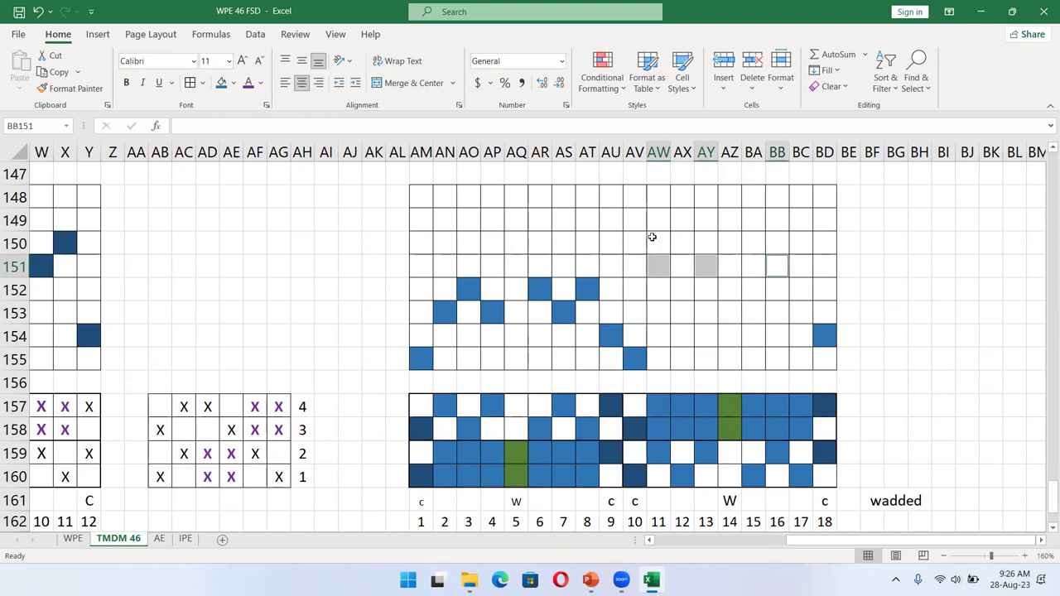
pyautogui.click(222, 86)
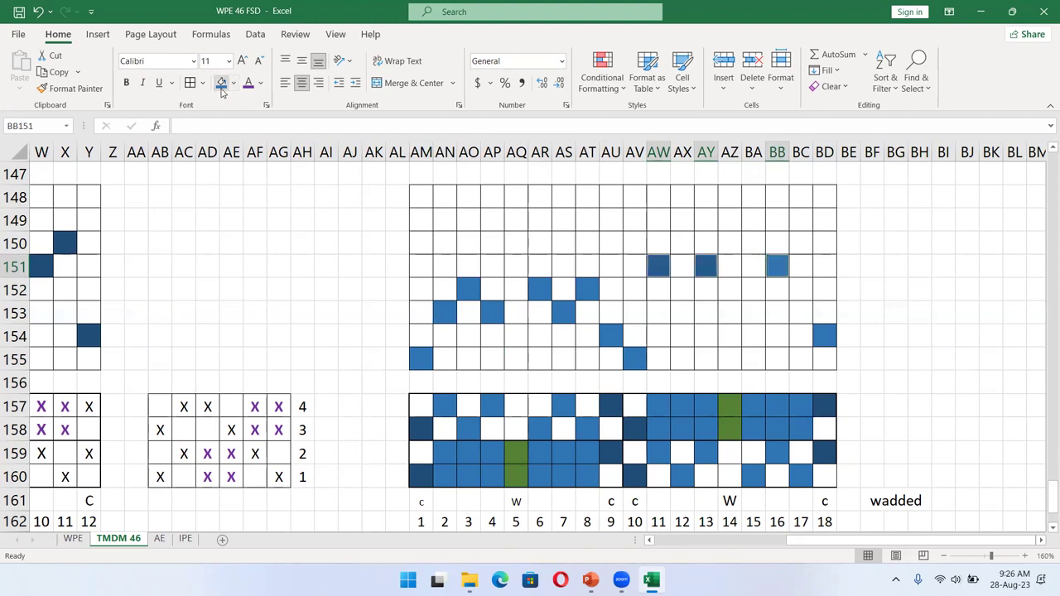
pyautogui.click(569, 241)
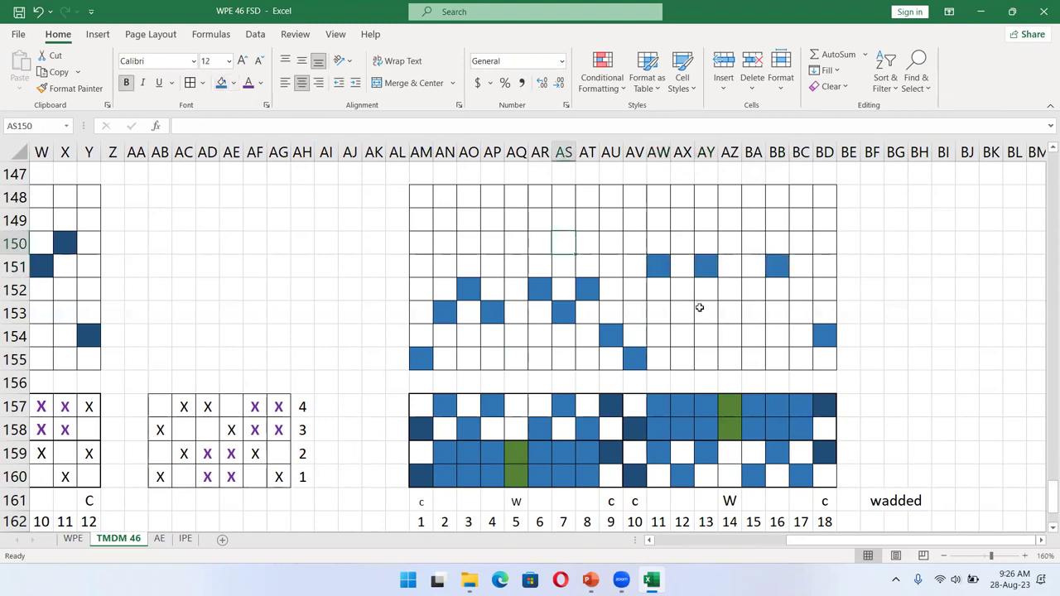
pyautogui.click(680, 242)
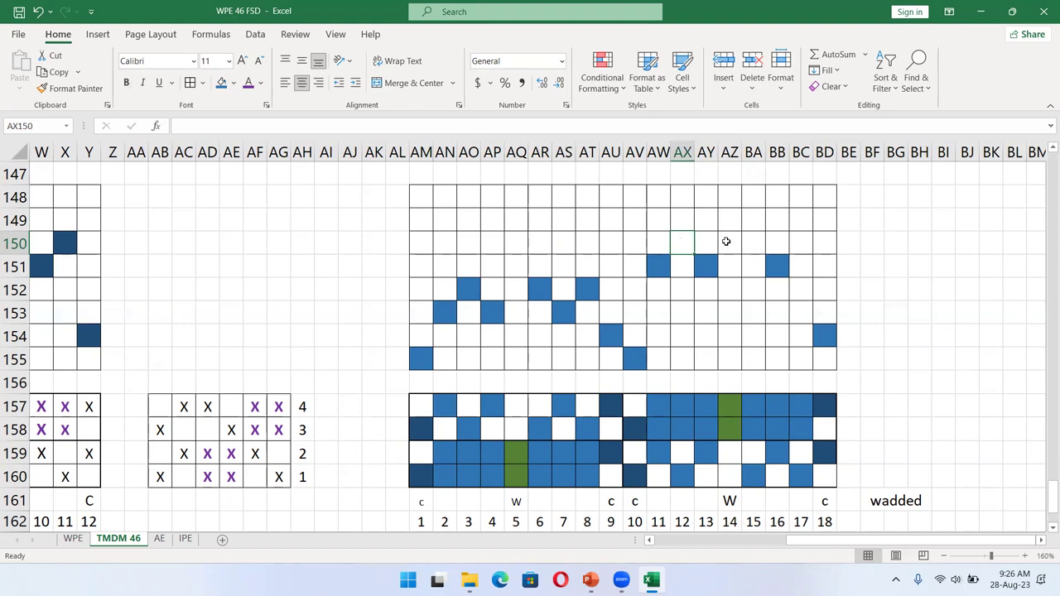
pyautogui.keyDown('ctrl'); pyautogui.click(753, 244); pyautogui.keyUp('ctrl')
pyautogui.keyDown('ctrl'); pyautogui.click(803, 245); pyautogui.keyUp('ctrl')
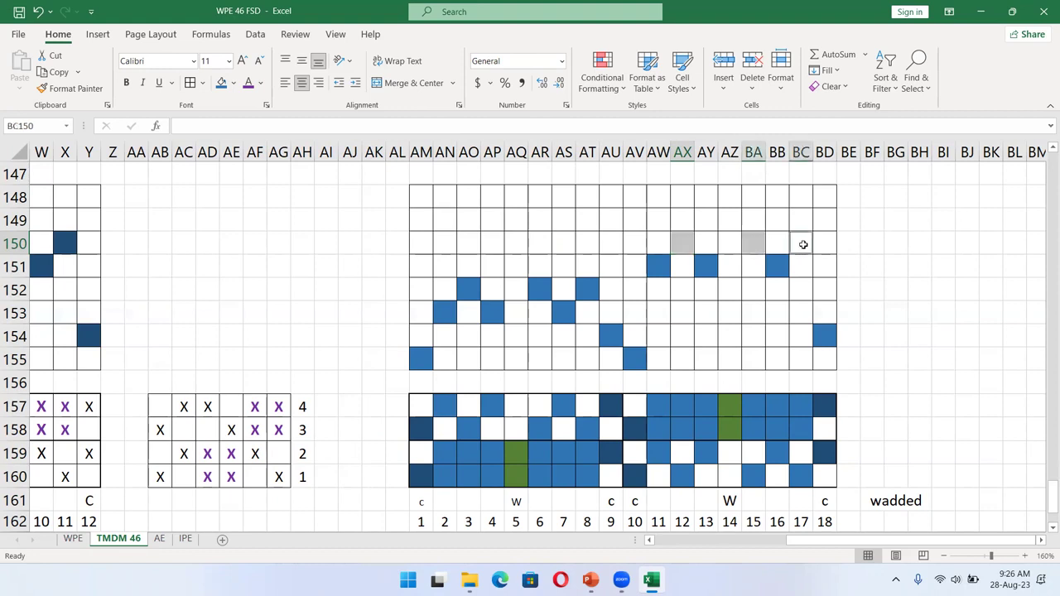
pyautogui.click(220, 86)
pyautogui.click(275, 220)
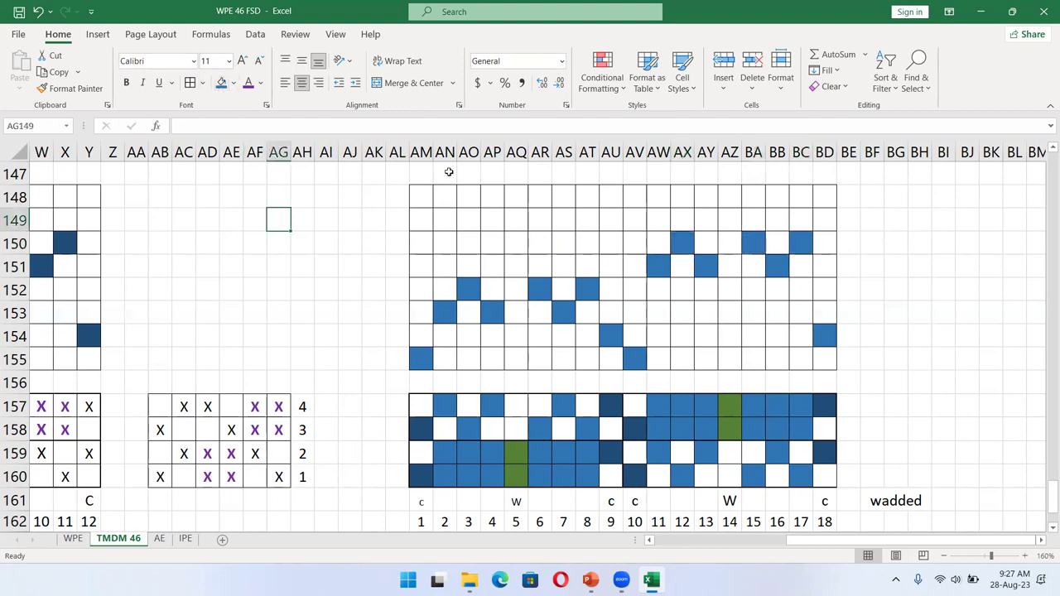
# Step: Fill AQ149 and AZ148 of the drafting grid with standard green as the two wadding thread draft marks
pyautogui.click(506, 215)
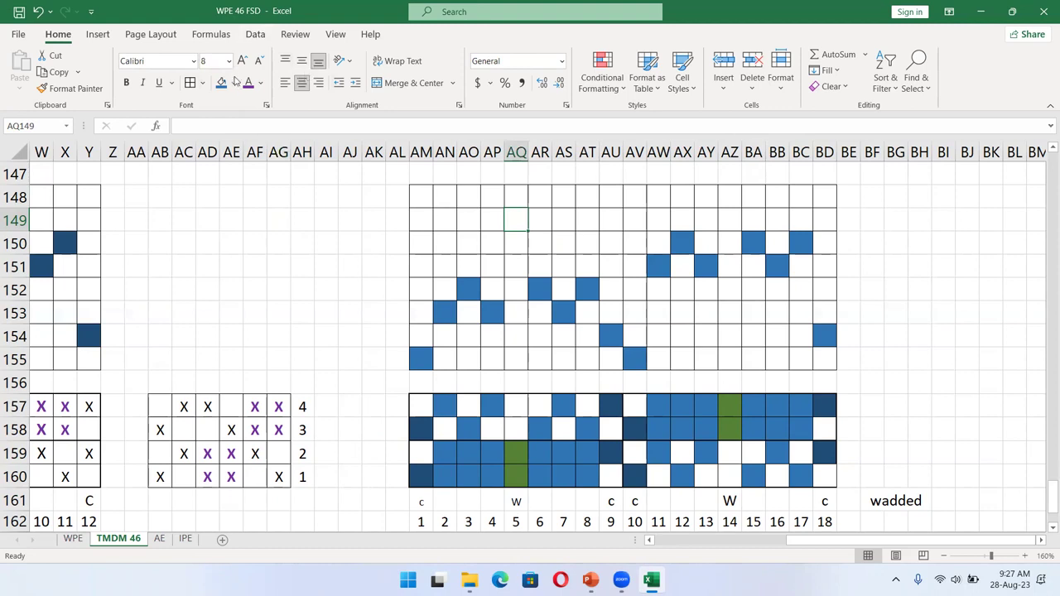
pyautogui.click(234, 83)
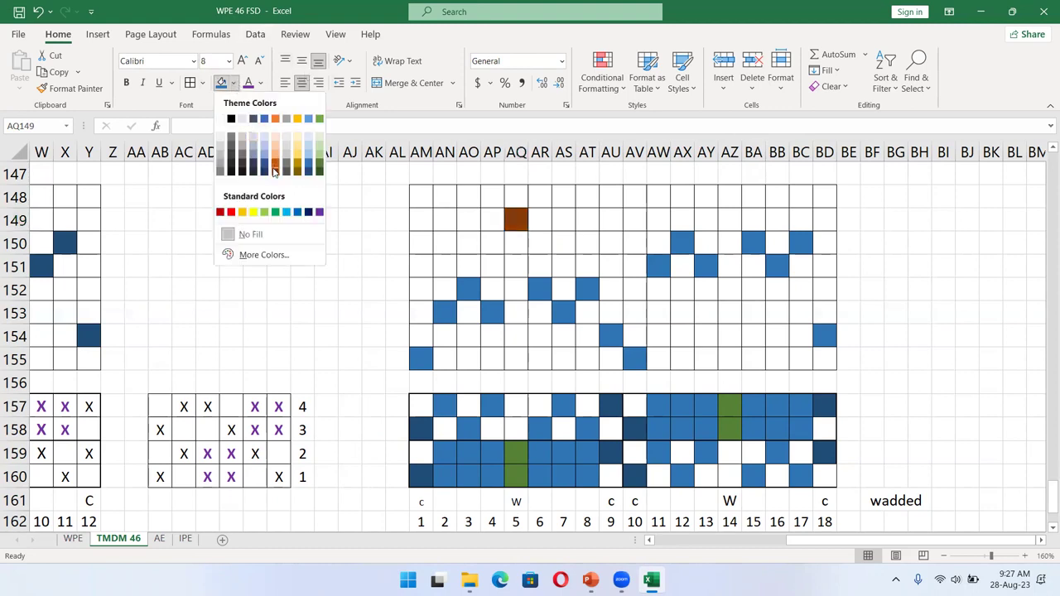
pyautogui.click(276, 212)
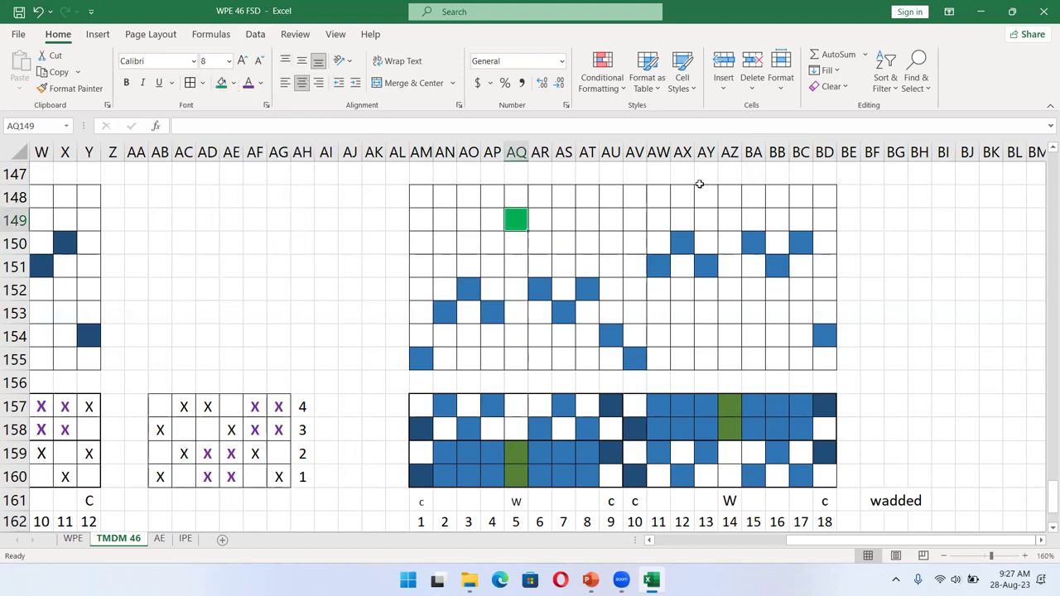
pyautogui.click(732, 198)
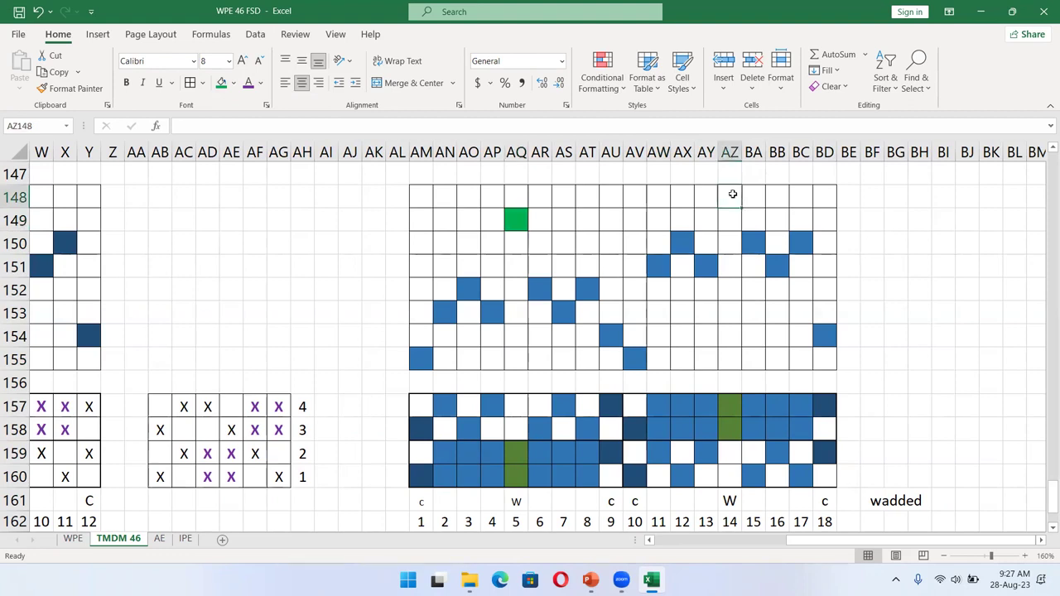
pyautogui.click(222, 82)
pyautogui.click(299, 257)
pyautogui.click(234, 258)
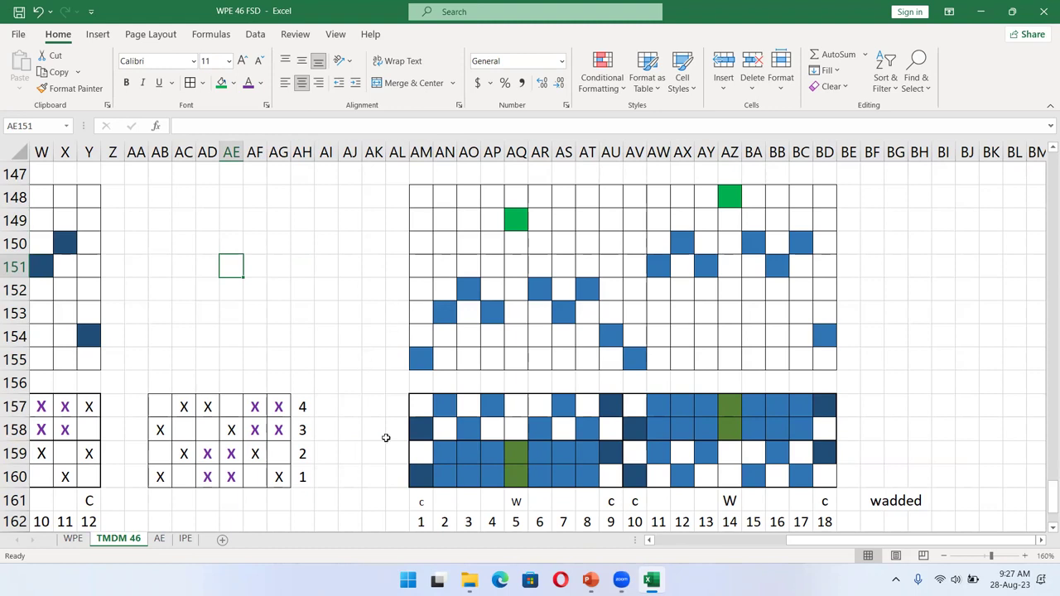
pyautogui.click(419, 405)
pyautogui.rightClick(419, 405)
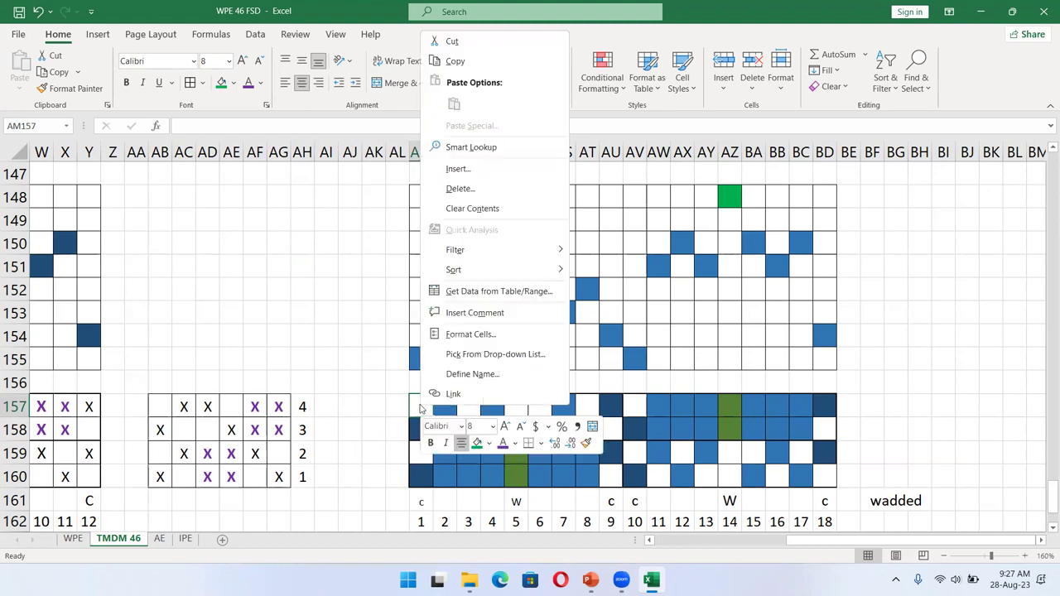
pyautogui.click(879, 399)
# Step: Apply all borders to BG157:BN160 to make a four-row, eight-column lifting plan grid beside the wadded design
pyautogui.click(893, 403)
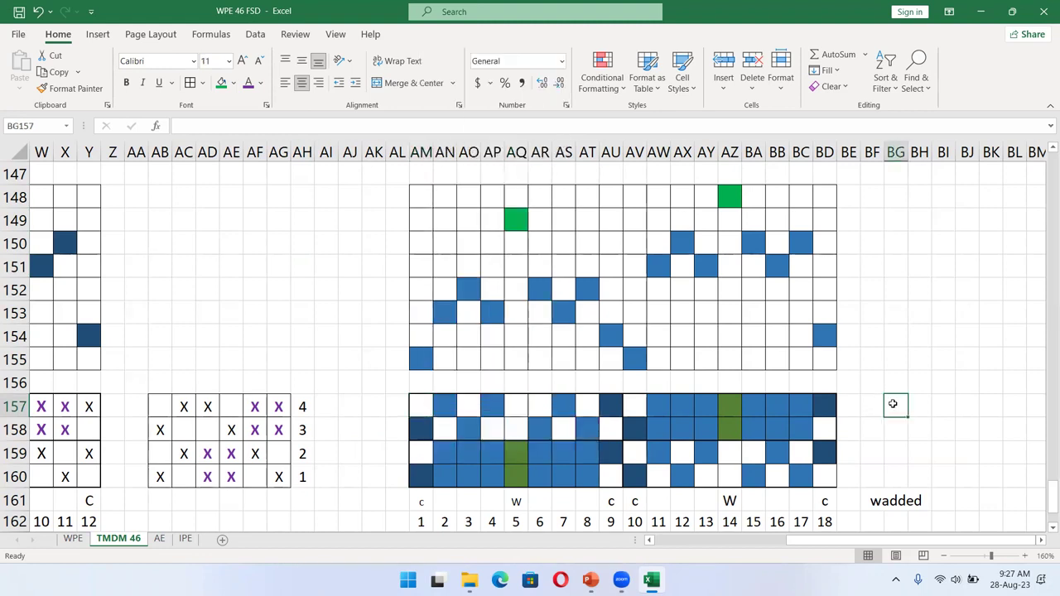
pyautogui.hotkey('shift', 'Right')
pyautogui.hotkey('shift', 'Right')
pyautogui.hotkey('shift', 'Right')
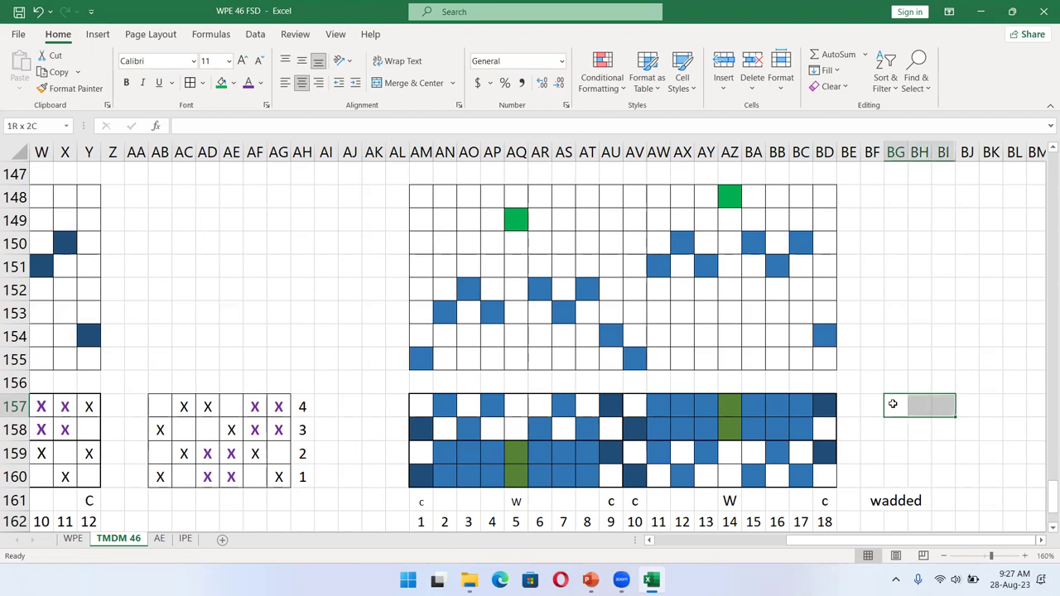
pyautogui.hotkey('shift', 'Right')
pyautogui.hotkey('shift', 'Right')
pyautogui.hotkey('shift', 'Right')
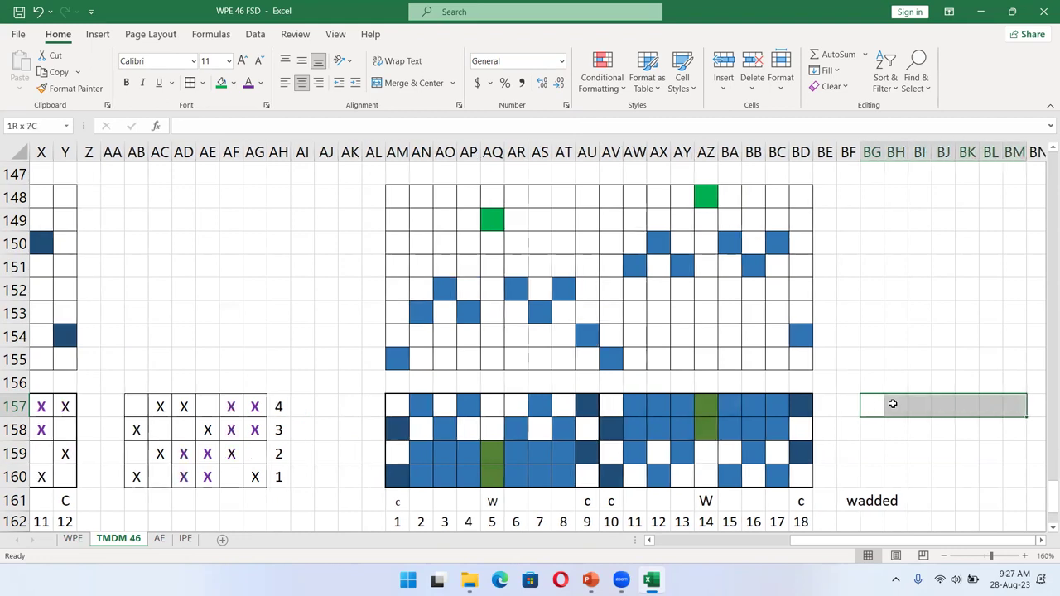
pyautogui.hotkey('shift', 'Right')
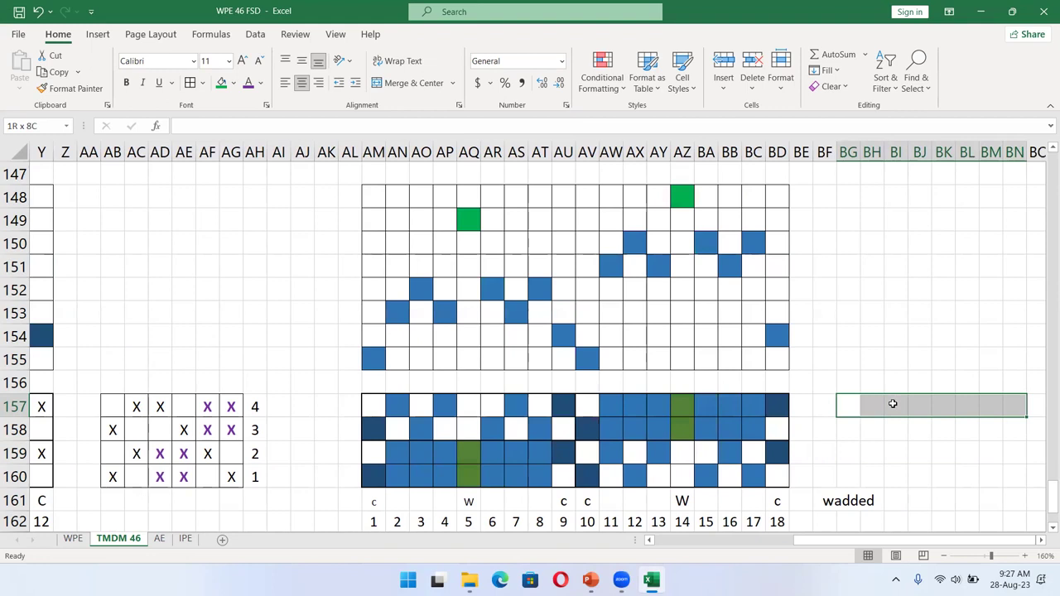
pyautogui.hotkey('shift', 'Down')
pyautogui.hotkey('shift', 'Down')
pyautogui.hotkey('shift', 'Down')
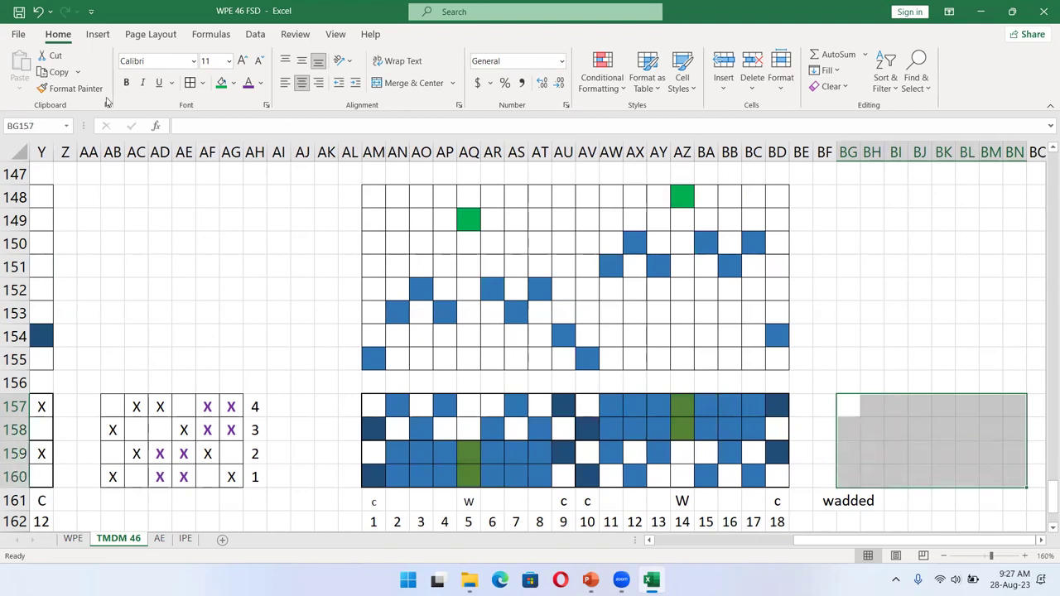
pyautogui.click(189, 82)
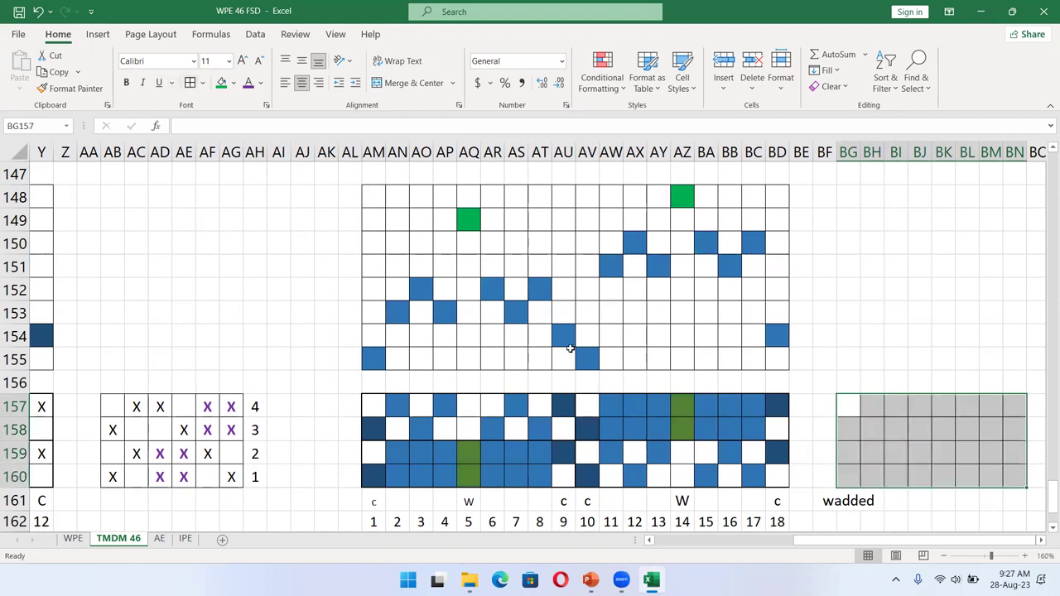
# Step: Fill BG160, BG158, BH159 and BH157 with standard dark blue as the cutting thread marks of the lifting plan
pyautogui.click(851, 476)
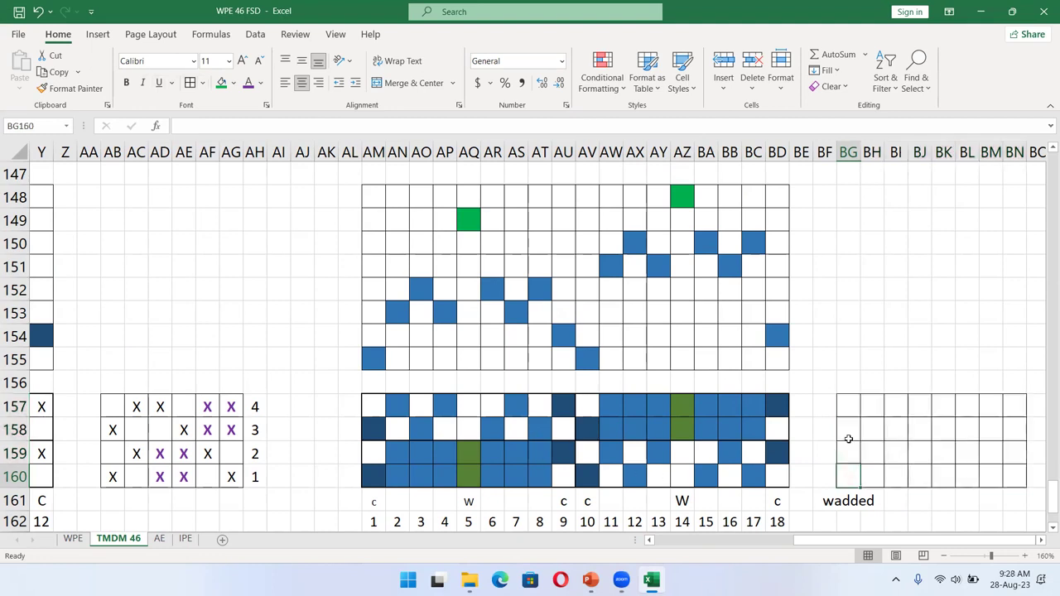
pyautogui.keyDown('ctrl'); pyautogui.click(849, 439); pyautogui.keyUp('ctrl')
pyautogui.keyDown('ctrl'); pyautogui.click(870, 445); pyautogui.keyUp('ctrl')
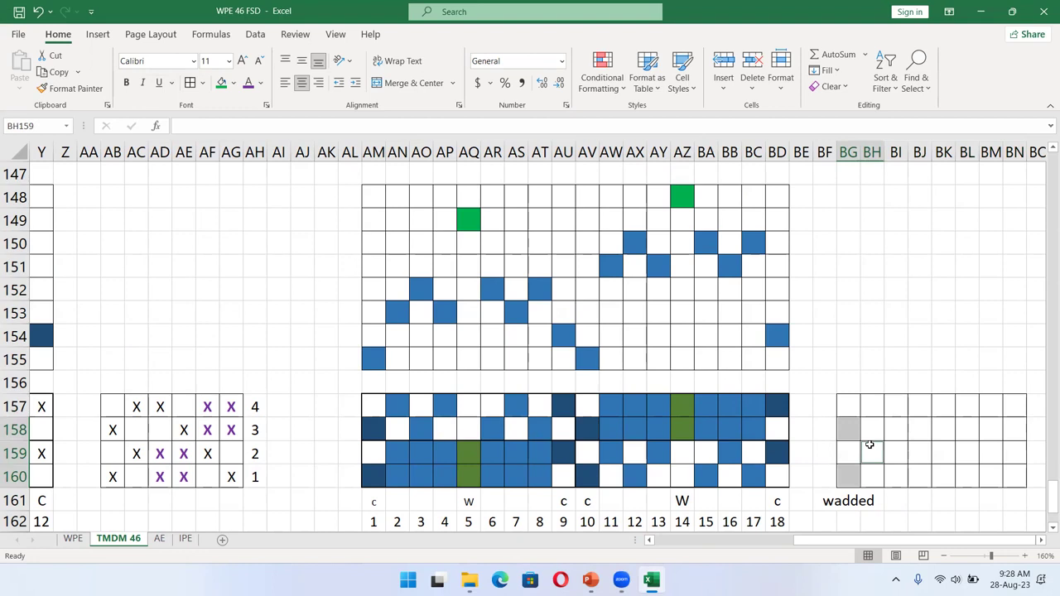
pyautogui.keyDown('ctrl'); pyautogui.click(870, 408); pyautogui.keyUp('ctrl')
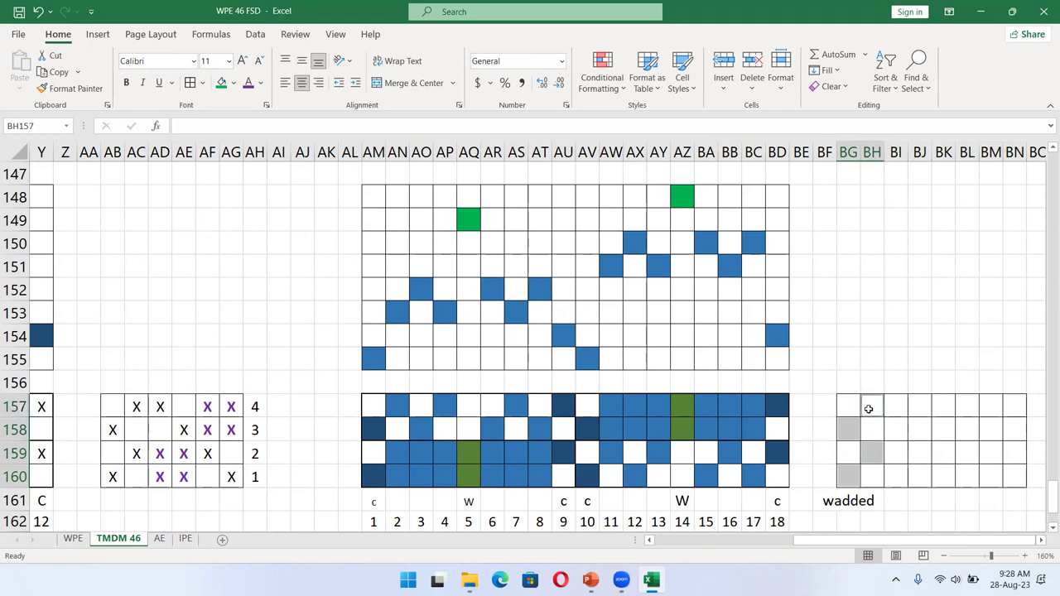
pyautogui.click(235, 86)
pyautogui.click(235, 87)
pyautogui.click(234, 83)
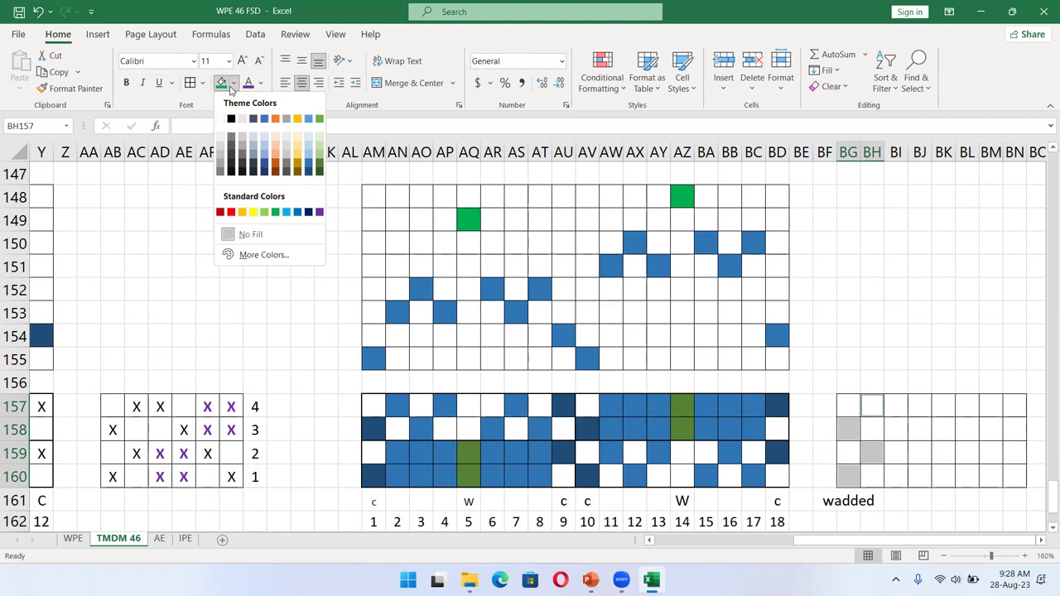
pyautogui.click(306, 213)
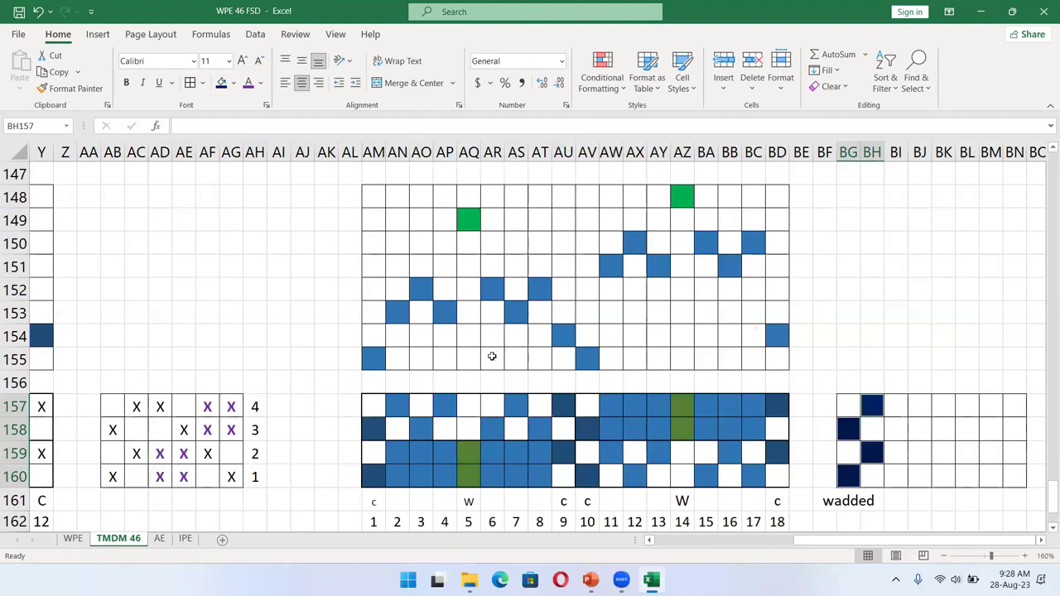
pyautogui.click(404, 315)
pyautogui.press('Down')
pyautogui.press('Down')
pyautogui.press('Down')
pyautogui.press('Down')
pyautogui.press('Down')
pyautogui.press('Down')
pyautogui.press('Down')
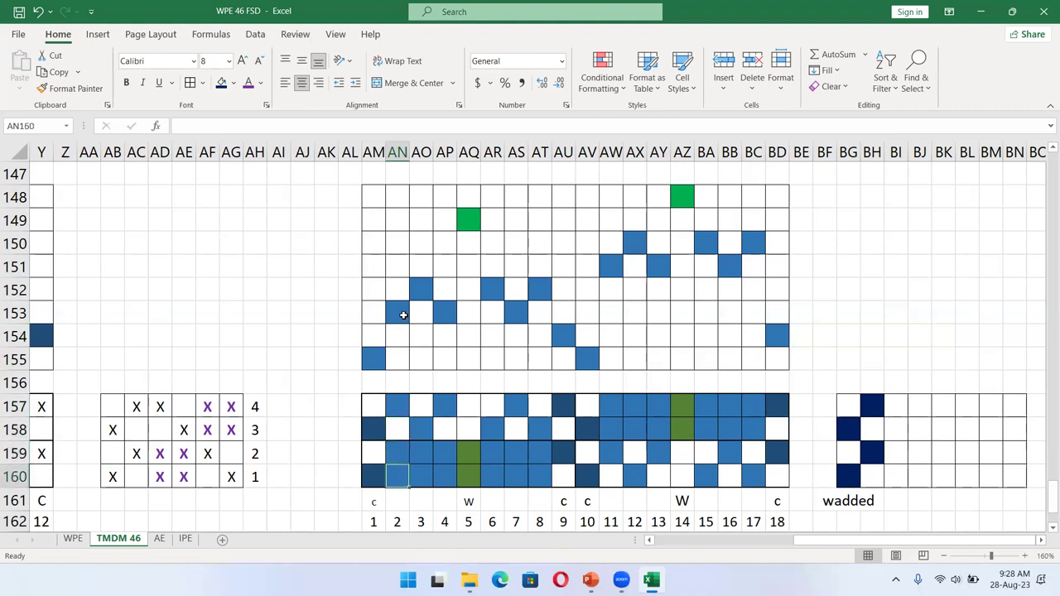
pyautogui.hotkey('shift', 'Up')
pyautogui.hotkey('shift', 'Up')
pyautogui.hotkey('shift', 'Up')
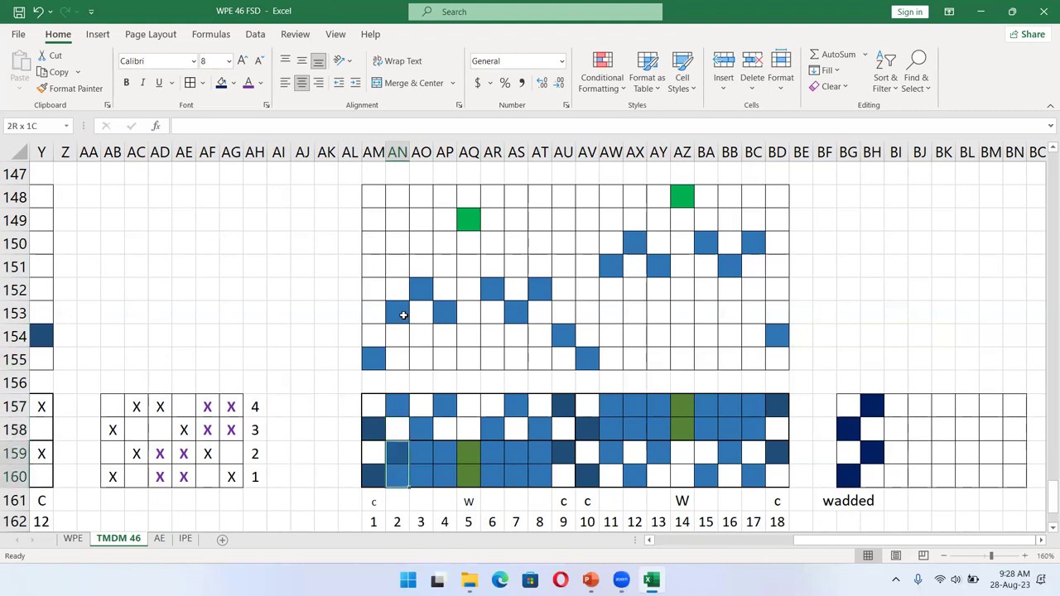
pyautogui.hotkey('ctrl', 'c')
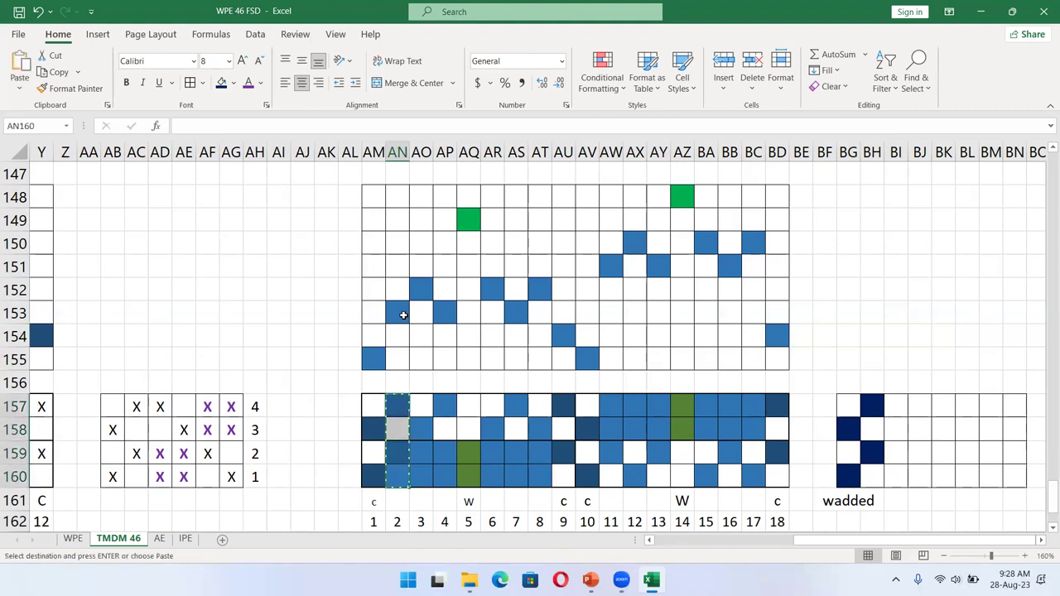
pyautogui.click(895, 403)
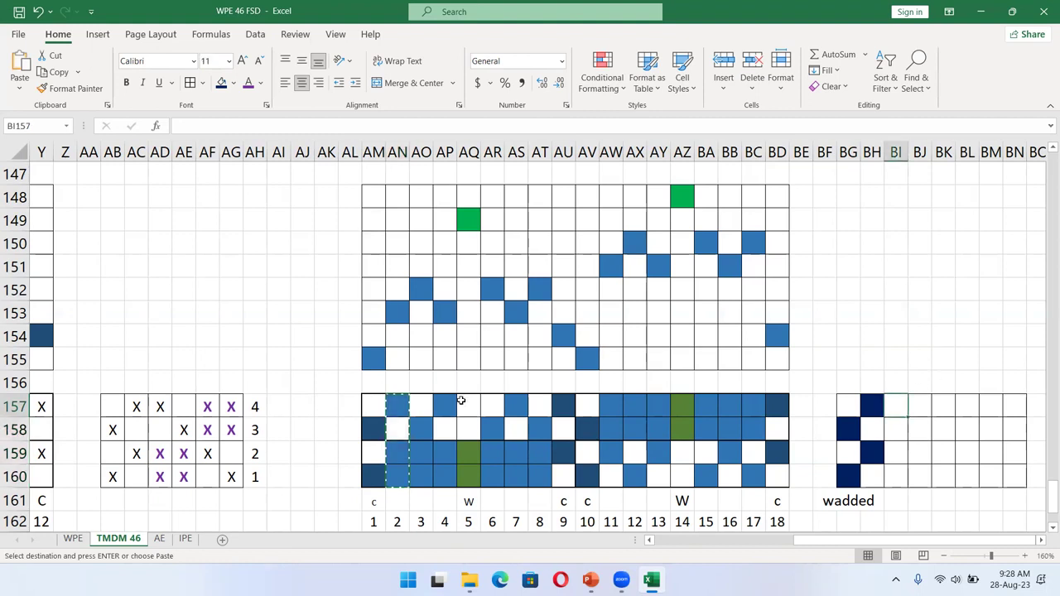
# Step: Copy the first cord's two face thread columns AN157:AO160 into the lifting plan at BI157
pyautogui.click(409, 401)
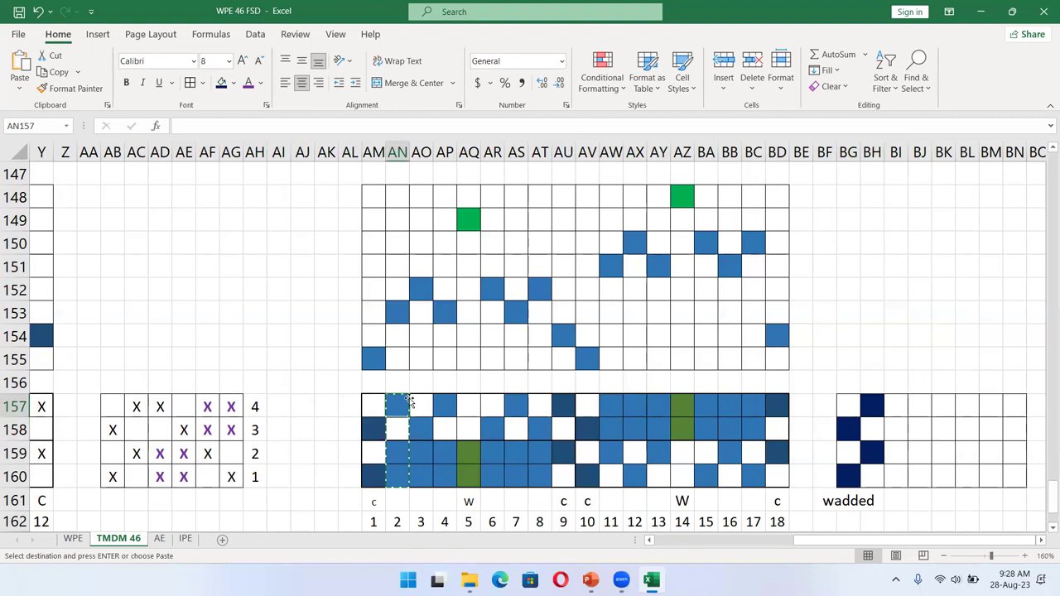
pyautogui.hotkey('shift', 'Right')
pyautogui.hotkey('shift', 'Down')
pyautogui.hotkey('shift', 'Down')
pyautogui.hotkey('shift', 'Down')
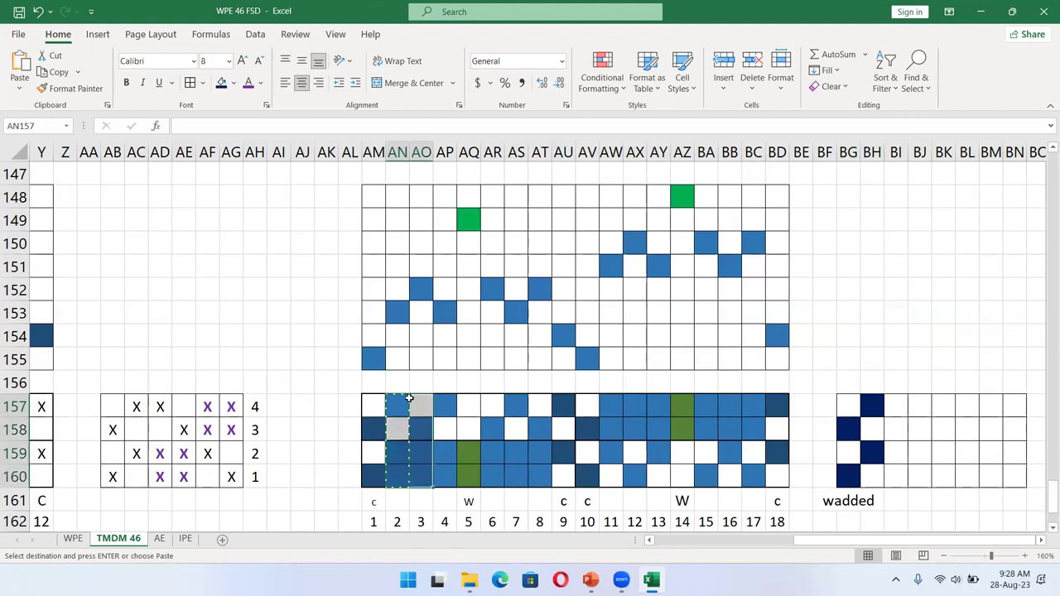
pyautogui.click(901, 401)
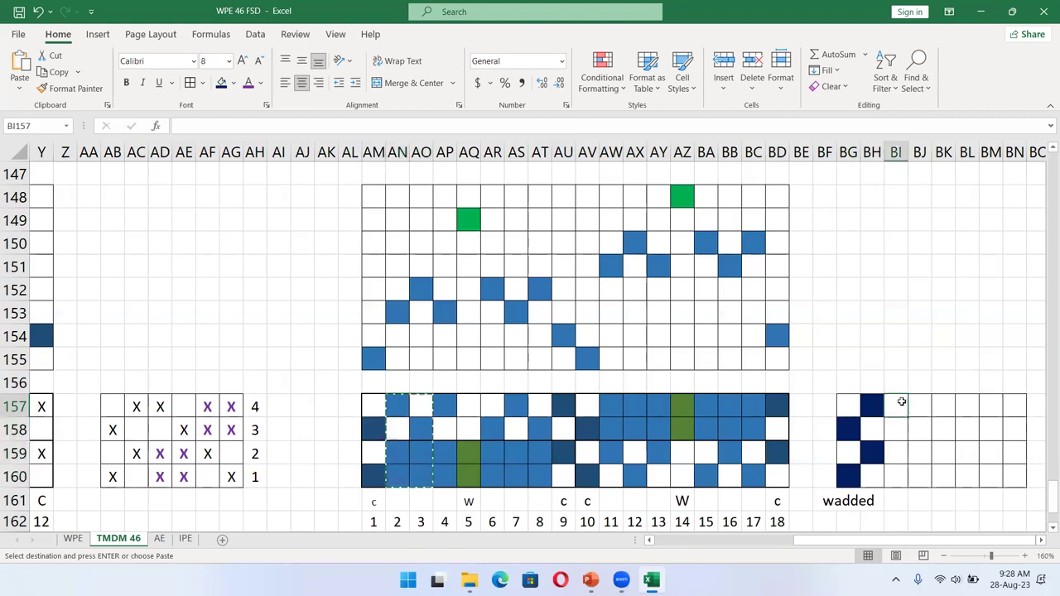
pyautogui.hotkey('ctrl', 'v')
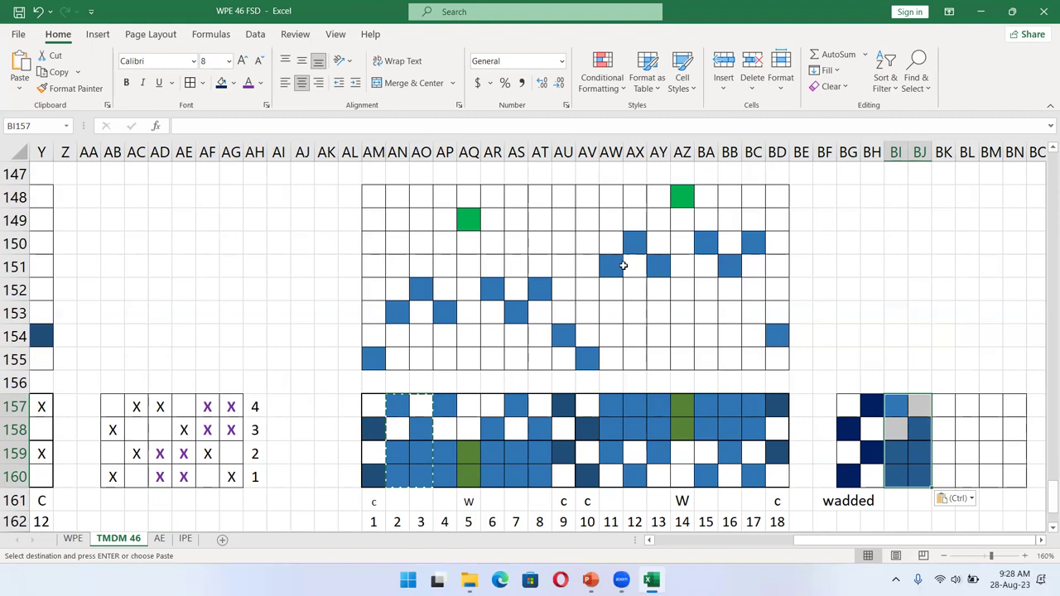
# Step: Number the drafting grid rows 1 to 8 upward in column BE, from BE155 to BE148
pyautogui.click(805, 358)
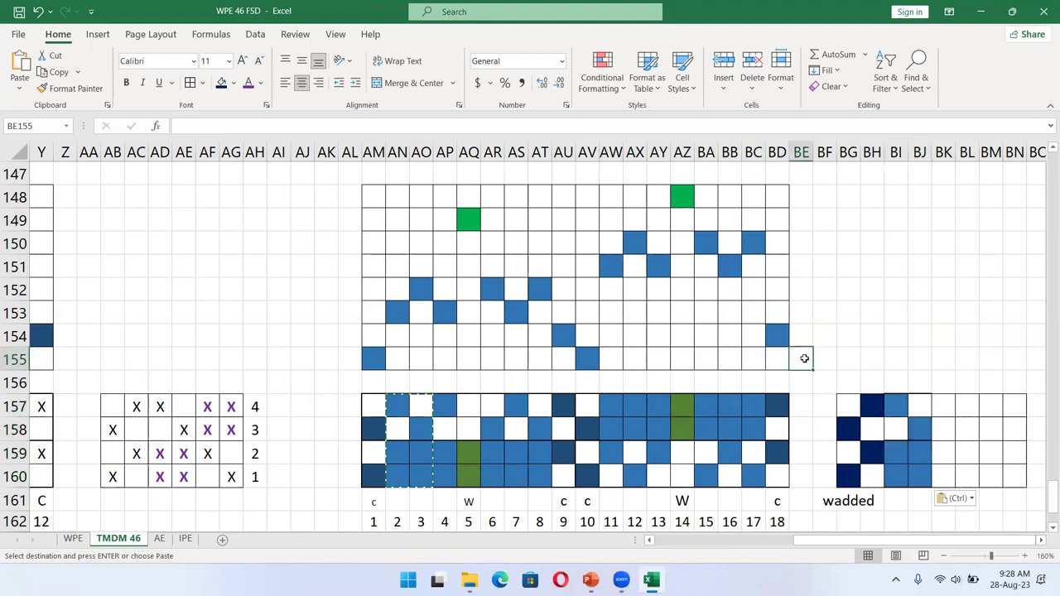
pyautogui.write('1')
pyautogui.press('Up')
pyautogui.write('2')
pyautogui.press('Up')
pyautogui.write('3')
pyautogui.press('Up')
pyautogui.write('4')
pyautogui.press('Up')
pyautogui.write('5')
pyautogui.press('Up')
pyautogui.write('6')
pyautogui.press('Up')
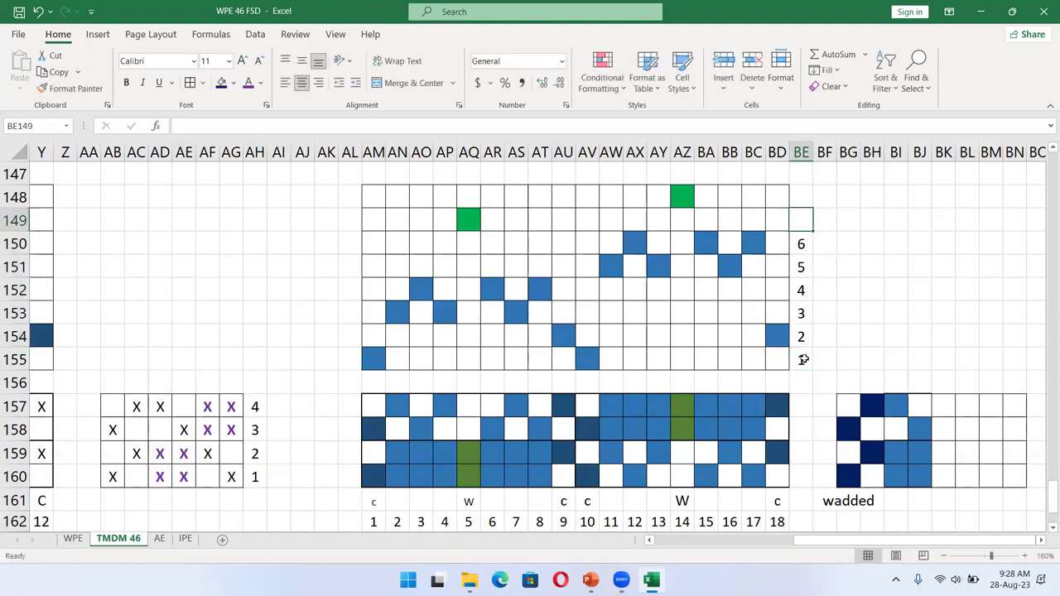
pyautogui.write('7')
pyautogui.press('Up')
pyautogui.write('8')
pyautogui.press('Up')
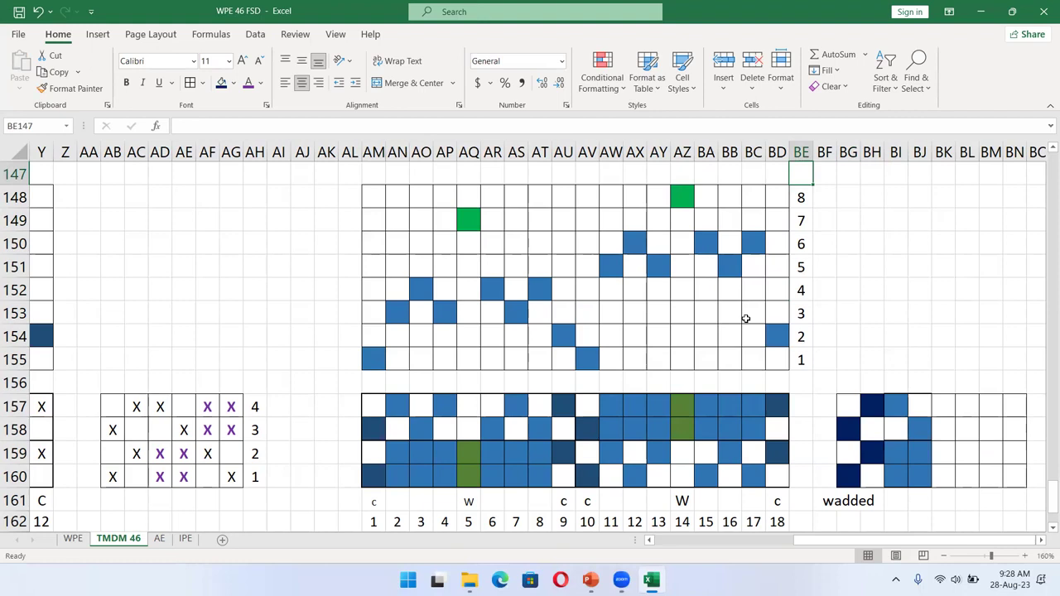
pyautogui.click(869, 271)
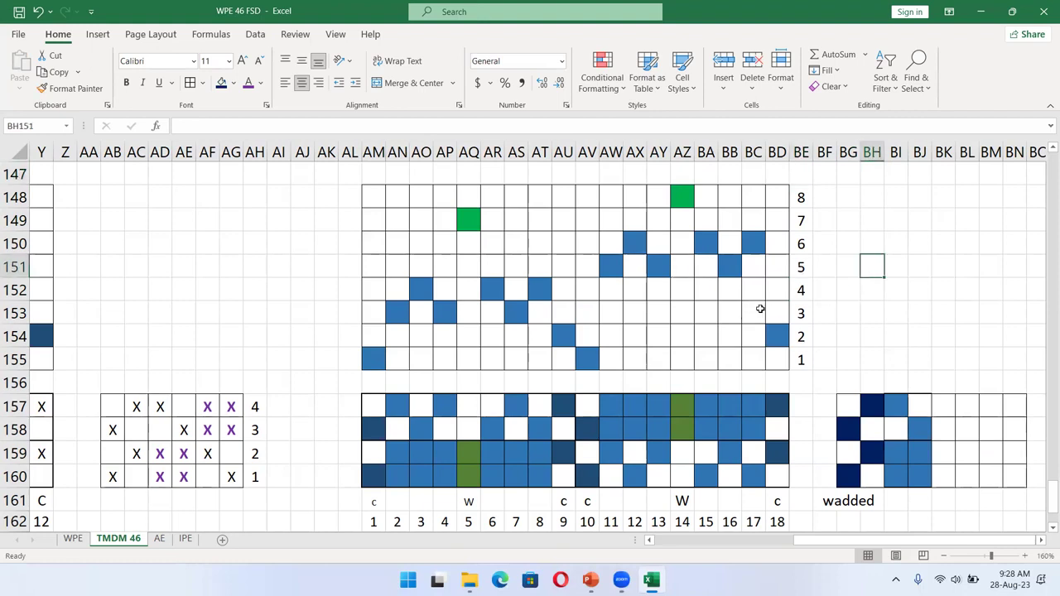
pyautogui.click(877, 311)
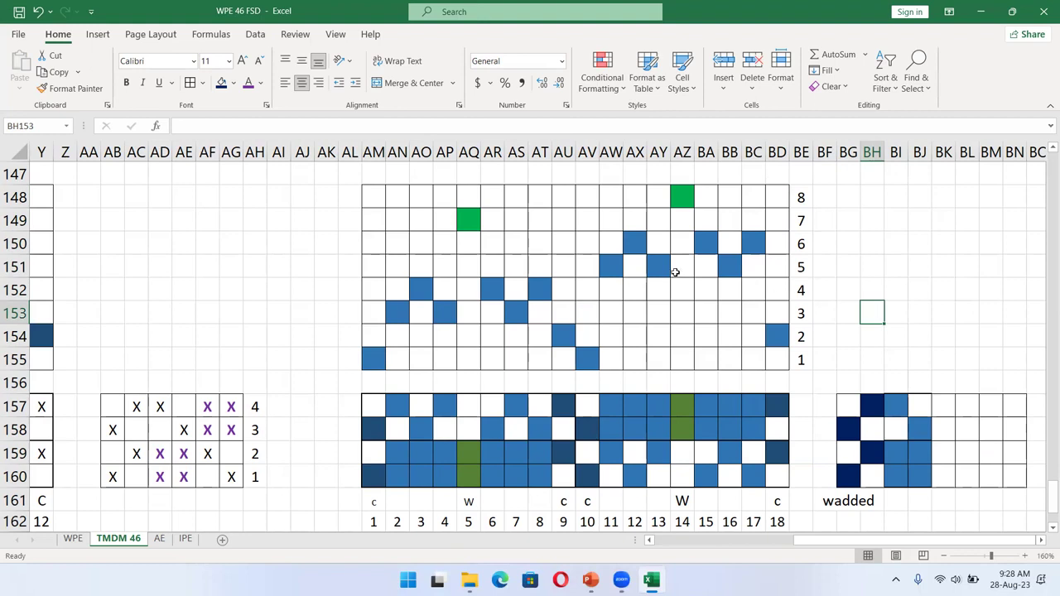
# Step: Copy the second cord's two face thread columns AW157:AX160 into the lifting plan at BK157
pyautogui.click(612, 405)
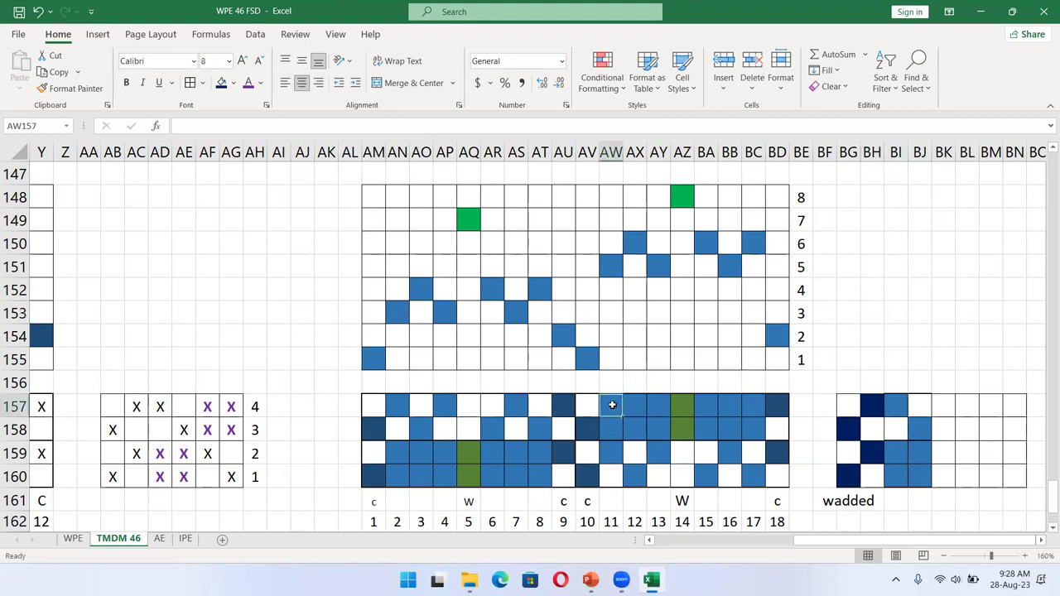
pyautogui.moveTo(612, 405); pyautogui.dragTo(635, 477)
pyautogui.hotkey('ctrl', 'c')
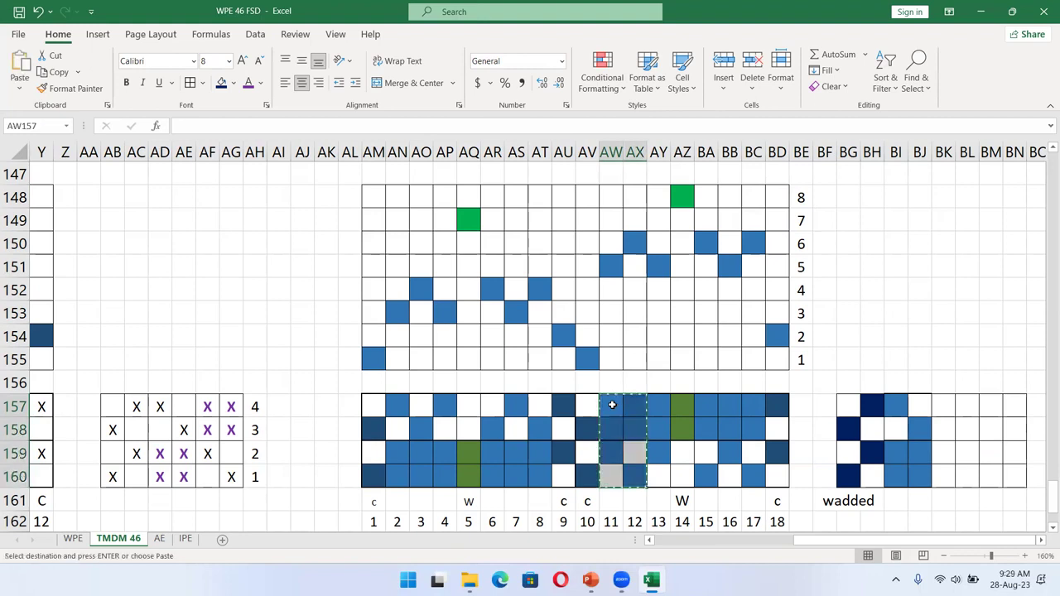
pyautogui.click(942, 402)
pyautogui.hotkey('ctrl', 'v')
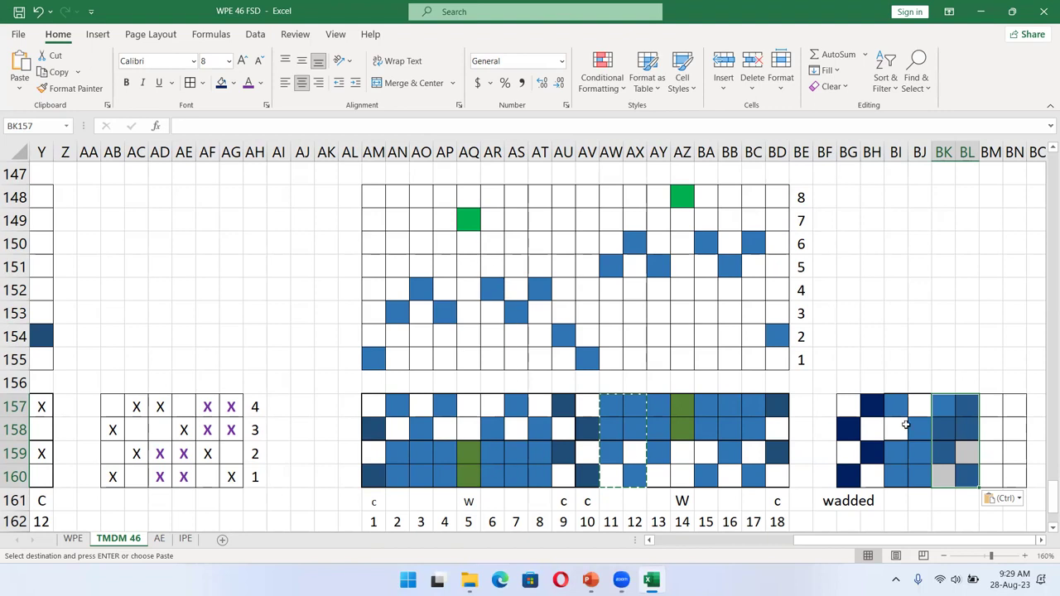
# Step: Fill BM160, BM159, BN158 and BN157 with dark blue as the wadding thread marks of the lifting plan
pyautogui.click(991, 476)
pyautogui.keyDown('ctrl'); pyautogui.click(992, 452); pyautogui.keyUp('ctrl')
pyautogui.keyDown('ctrl'); pyautogui.click(1010, 429); pyautogui.keyUp('ctrl')
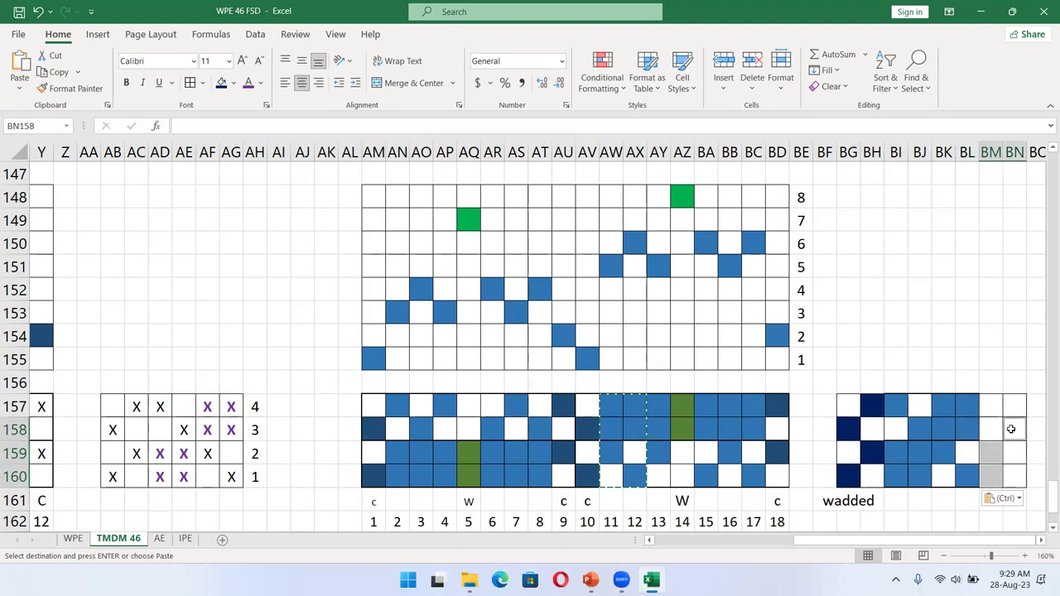
pyautogui.keyDown('ctrl'); pyautogui.click(1012, 406); pyautogui.keyUp('ctrl')
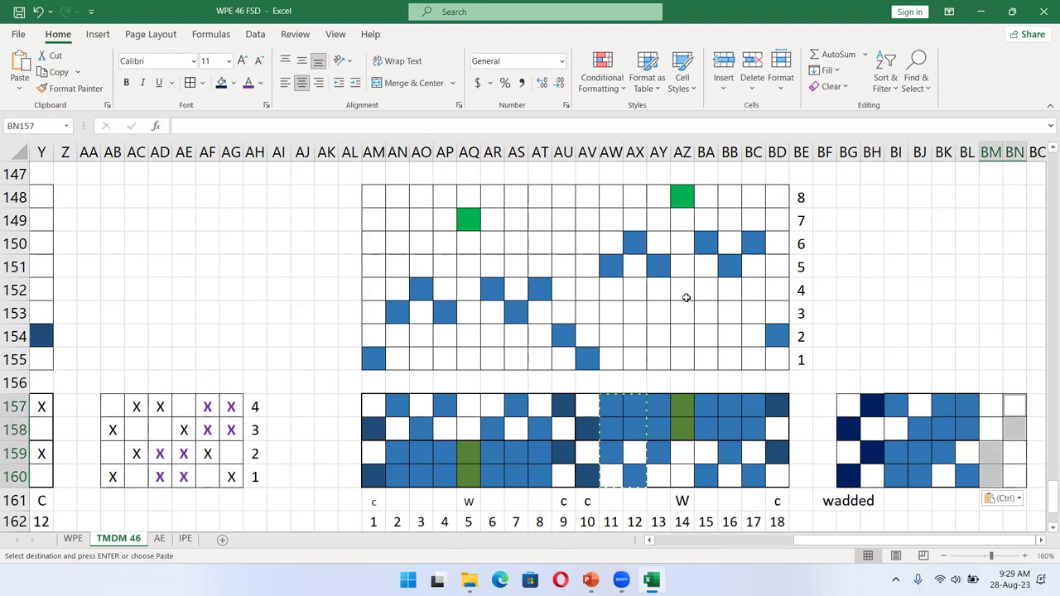
pyautogui.click(221, 83)
pyautogui.click(926, 271)
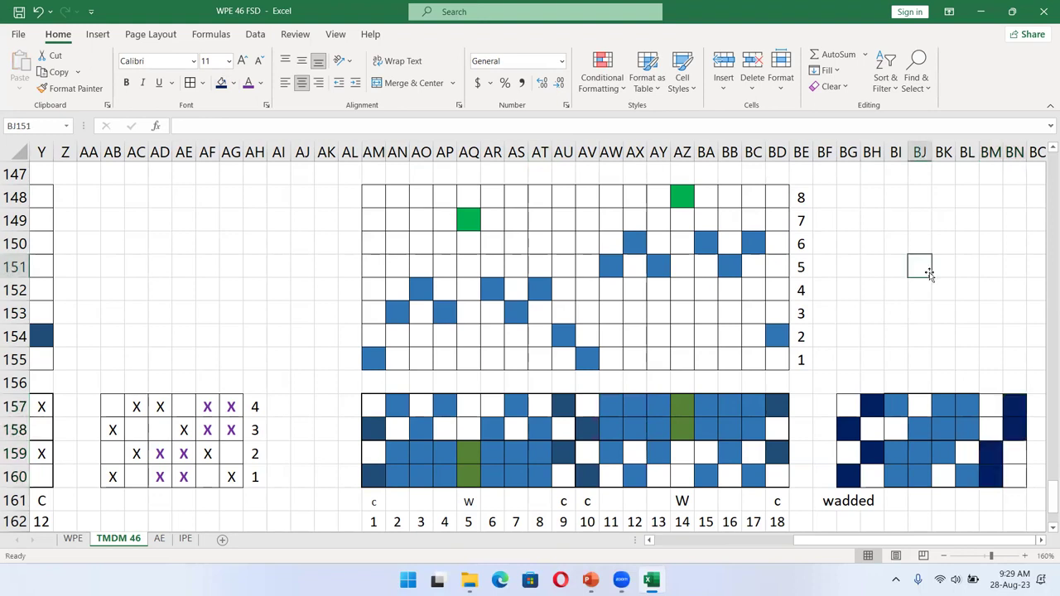
# Step: Recolour the light blue face thread marks in BI157:BL160 of the lifting plan dark blue, leaving out BL160
pyautogui.click(1042, 540)
pyautogui.click(1042, 540)
pyautogui.click(1042, 541)
pyautogui.click(831, 473)
pyautogui.moveTo(829, 452); pyautogui.dragTo(853, 474)
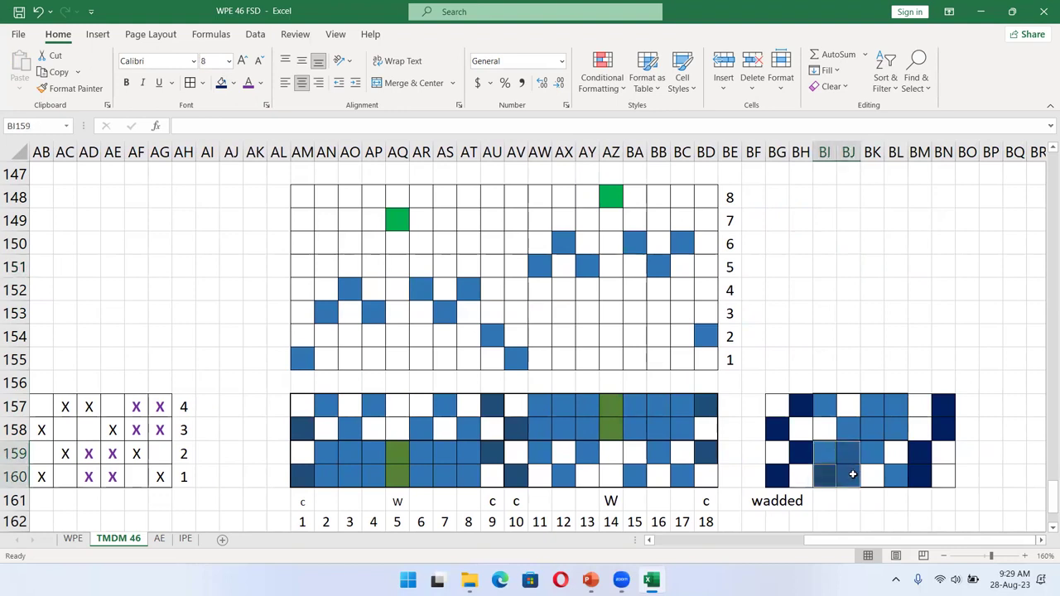
pyautogui.keyDown('ctrl'); pyautogui.click(850, 432); pyautogui.keyUp('ctrl')
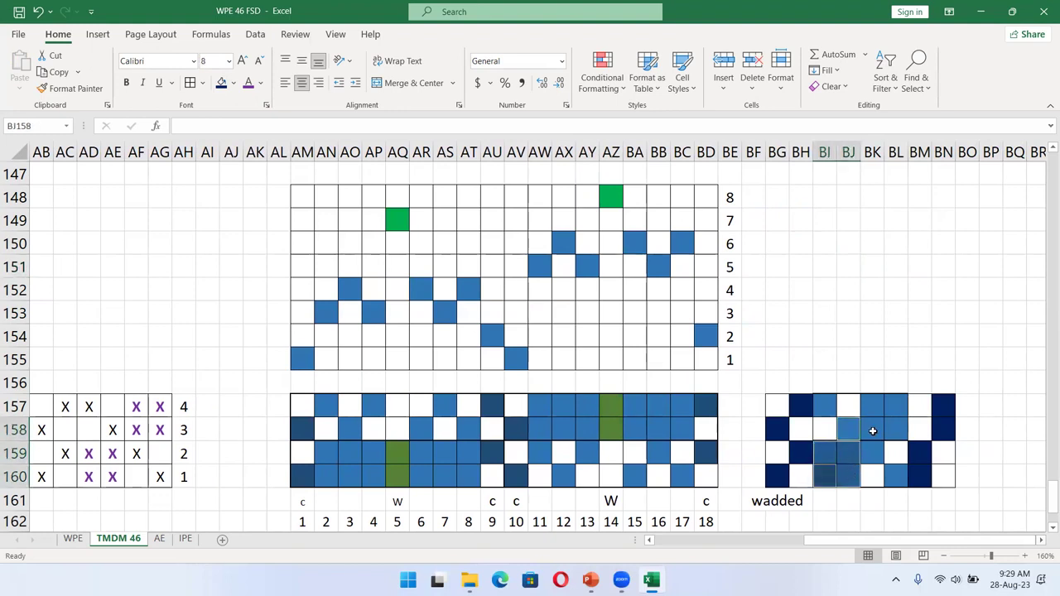
pyautogui.keyDown('ctrl'); pyautogui.click(877, 427); pyautogui.keyUp('ctrl')
pyautogui.keyDown('ctrl'); pyautogui.click(887, 426); pyautogui.keyUp('ctrl')
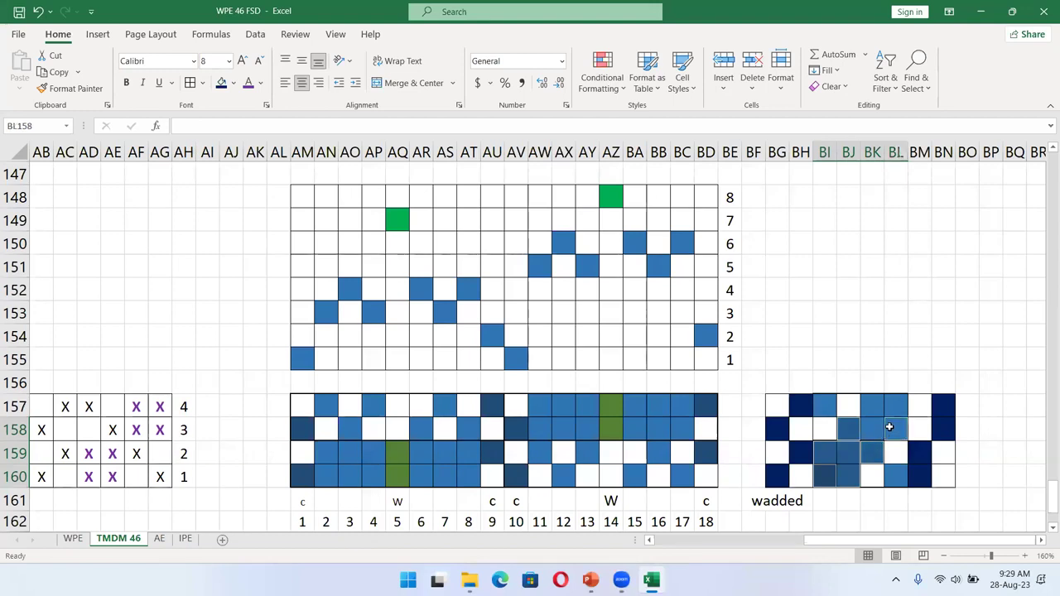
pyautogui.keyDown('ctrl'); pyautogui.click(890, 408); pyautogui.keyUp('ctrl')
pyautogui.keyDown('ctrl'); pyautogui.click(869, 404); pyautogui.keyUp('ctrl')
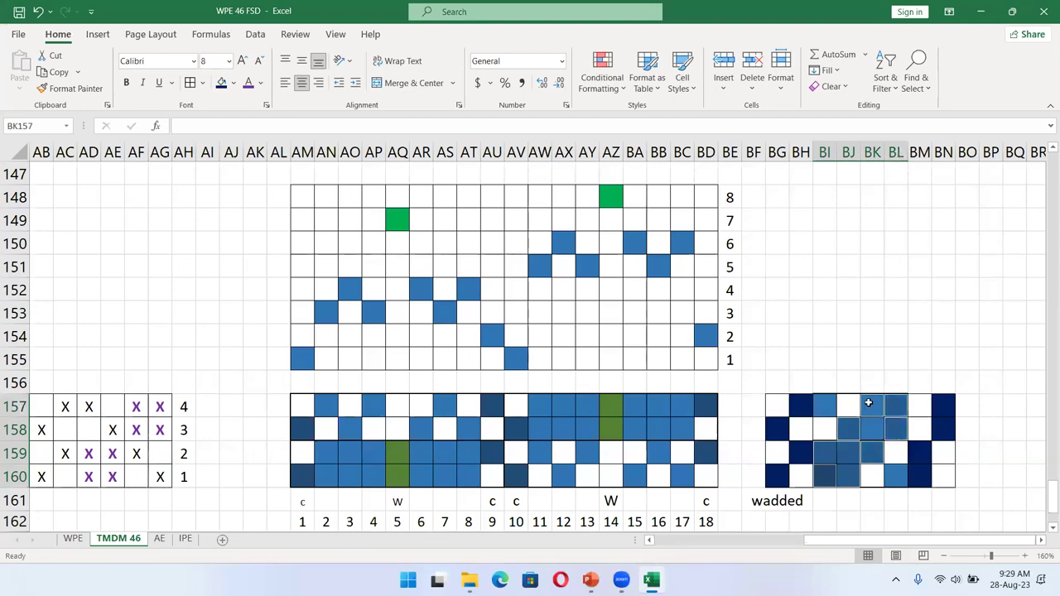
pyautogui.keyDown('ctrl'); pyautogui.click(870, 427); pyautogui.keyUp('ctrl')
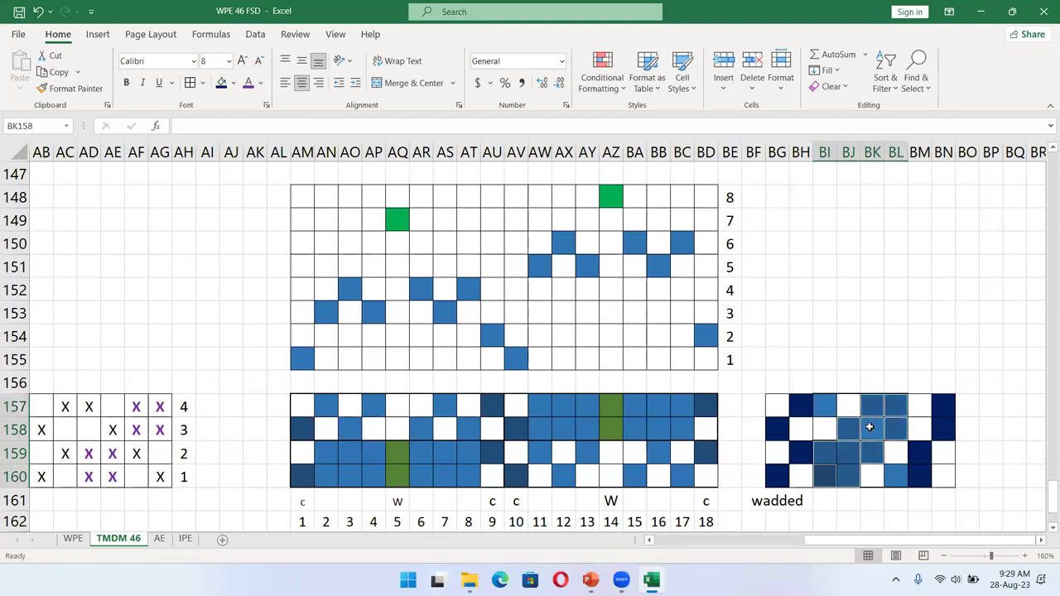
pyautogui.keyDown('ctrl'); pyautogui.click(819, 407); pyautogui.keyUp('ctrl')
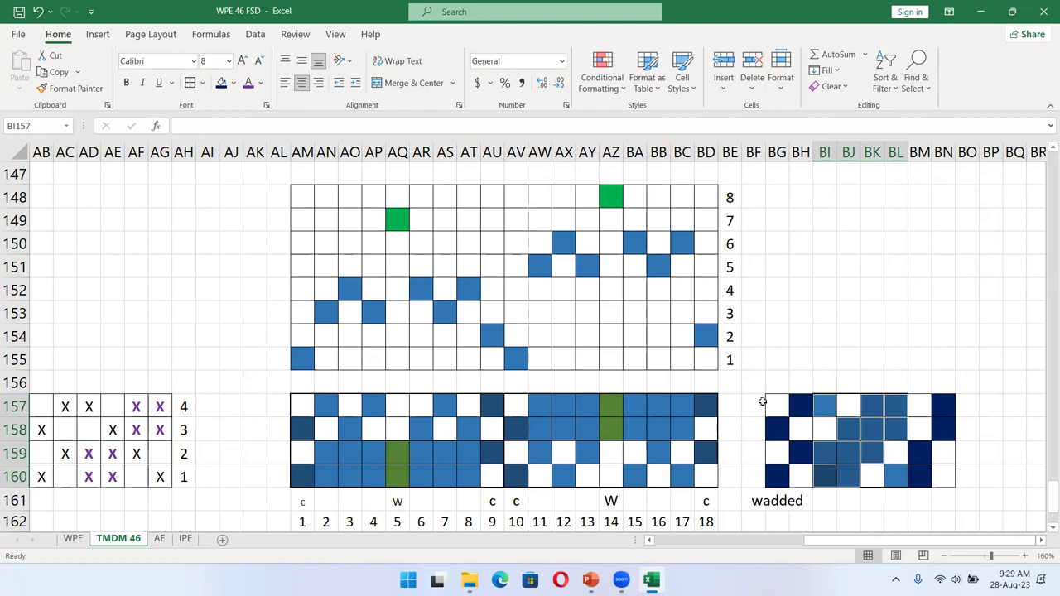
pyautogui.click(222, 83)
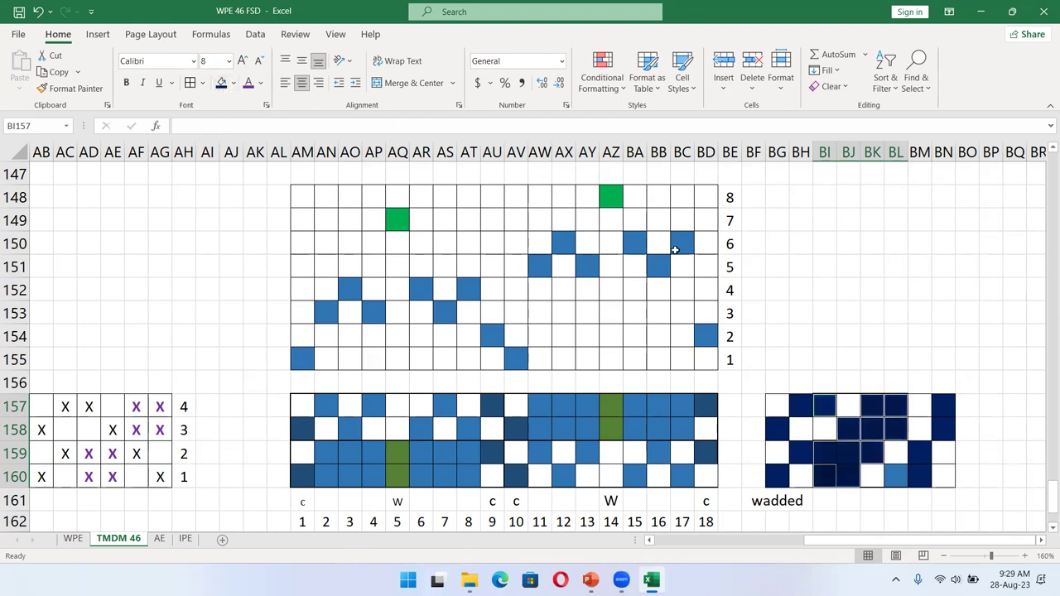
pyautogui.click(845, 283)
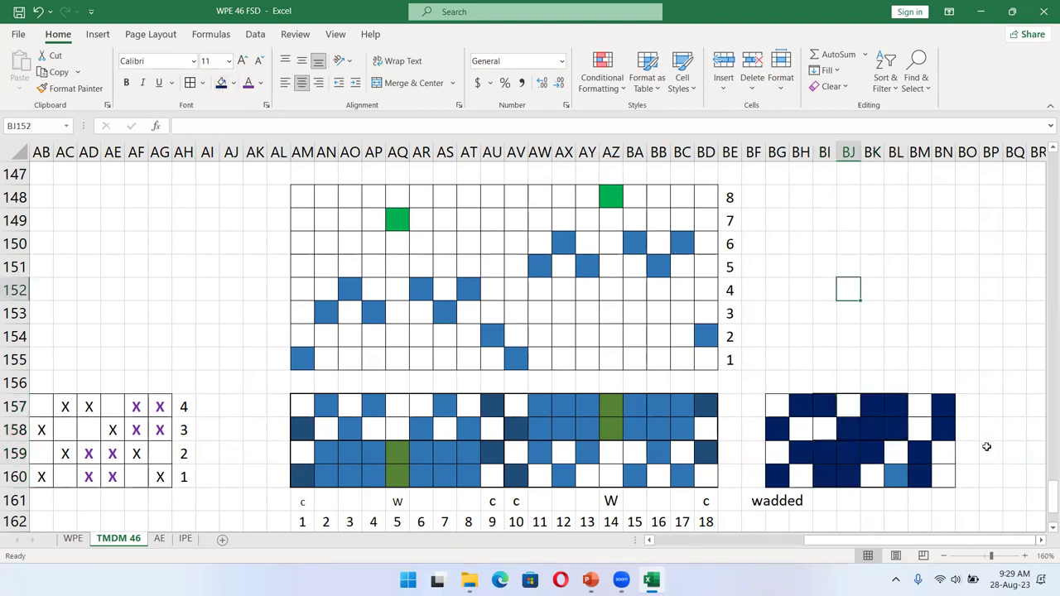
# Step: Number the lifting plan rows 1 to 4 upward in column BO, from BO160 to BO157
pyautogui.click(967, 473)
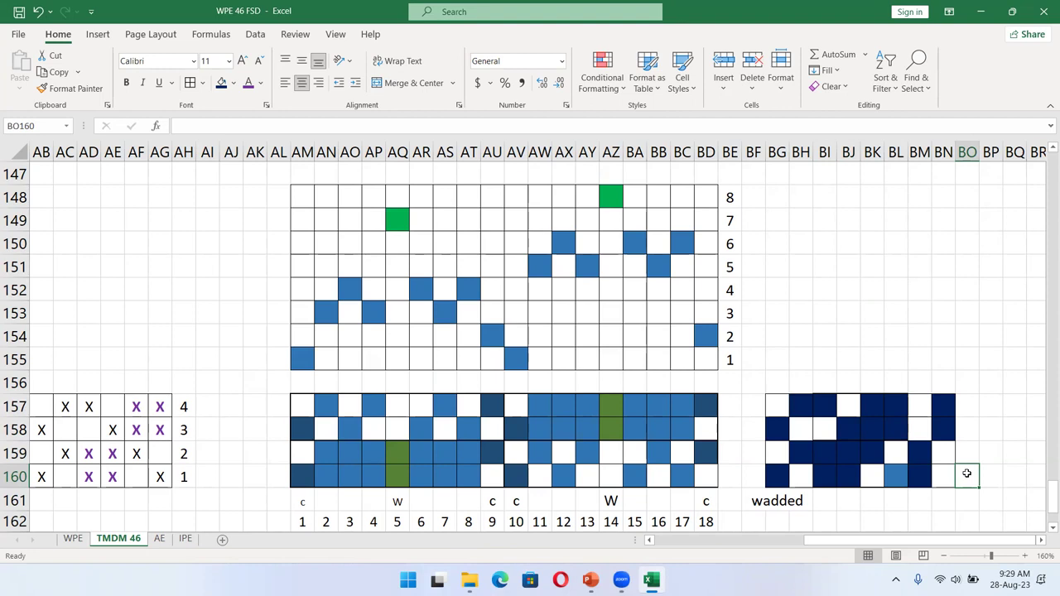
pyautogui.write('1')
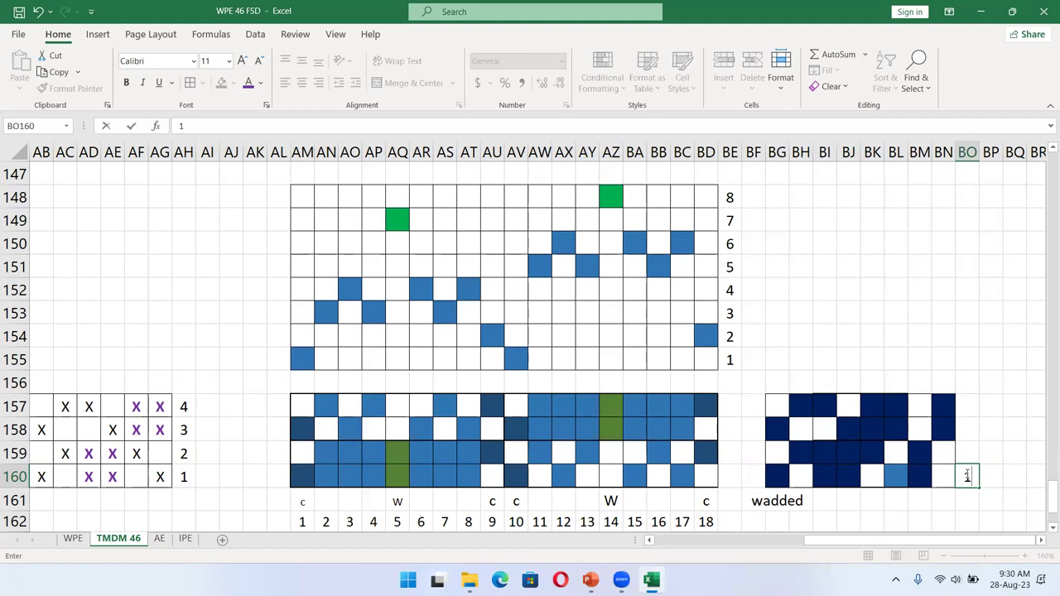
pyautogui.press('Up')
pyautogui.write('2')
pyautogui.press('Up')
pyautogui.write('3')
pyautogui.press('Up')
pyautogui.write('4')
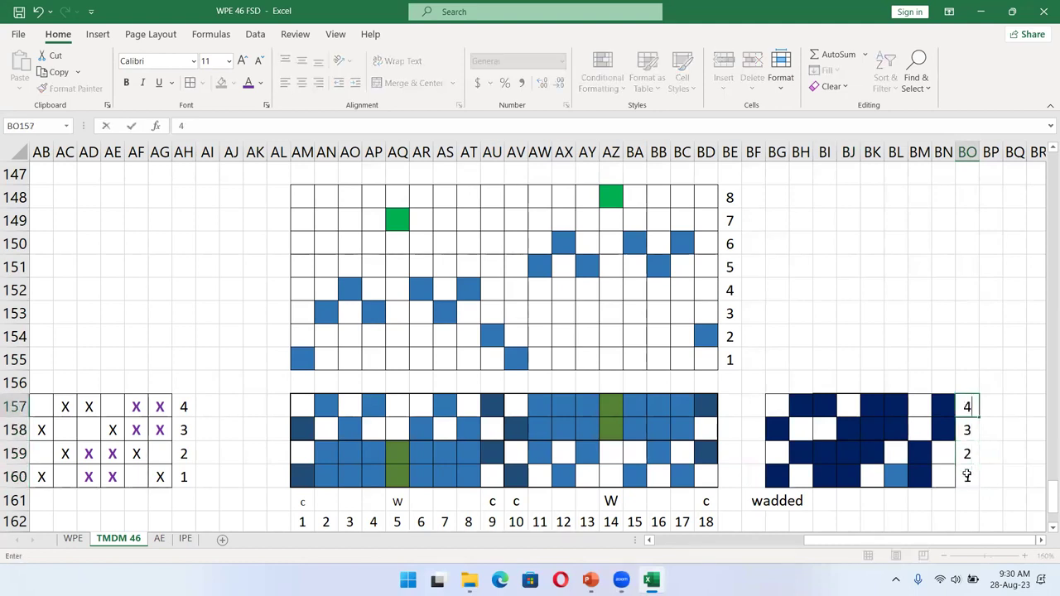
pyautogui.click(773, 378)
pyautogui.write('1')
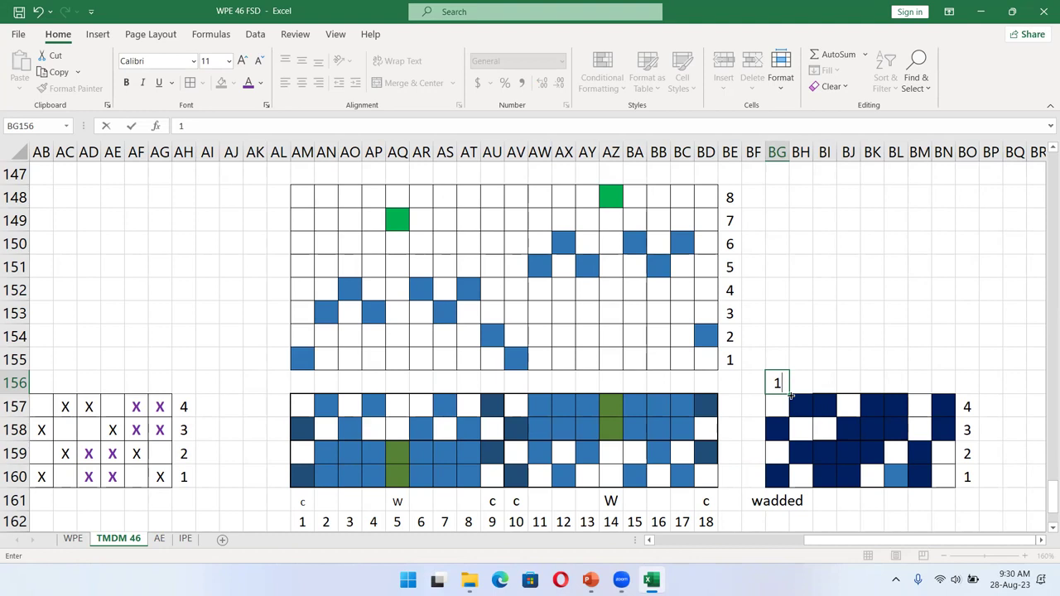
pyautogui.moveTo(792, 396)
pyautogui.mouseDown()
pyautogui.moveTo(815, 405)
pyautogui.moveTo(774, 384)
pyautogui.mouseUp()
pyautogui.hotkey('ctrl', 'z')
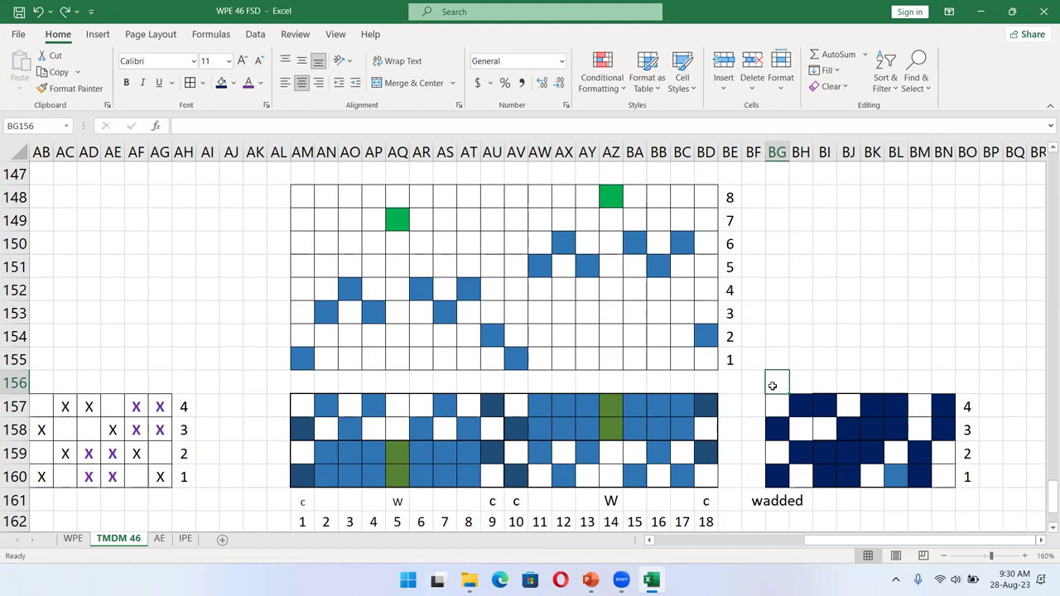
# Step: Number the lifting plan columns 1 to 8 across BG156:BN156 by entering 1 and filling the series
pyautogui.write('1')
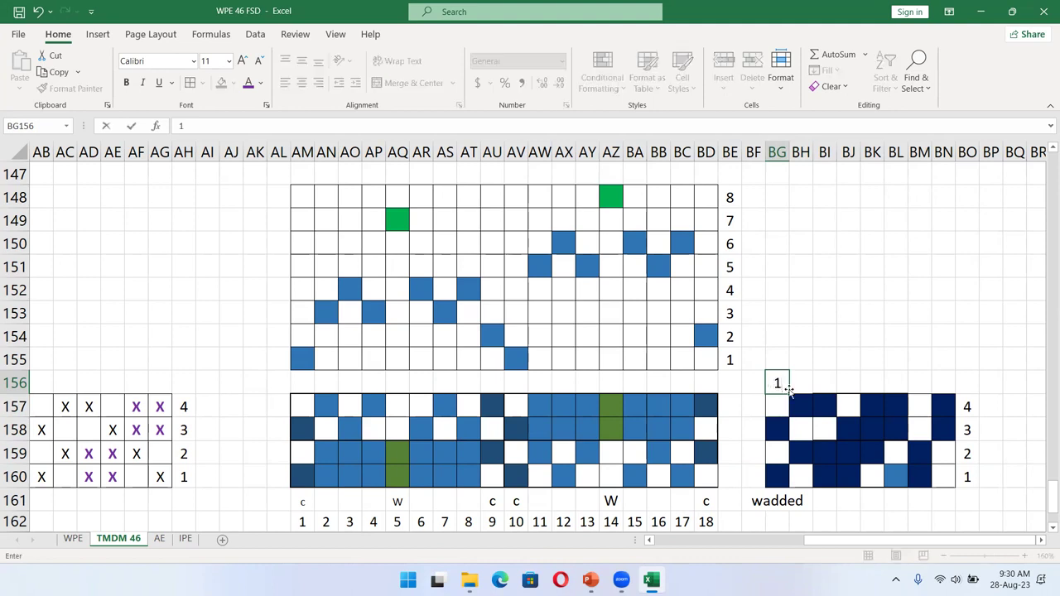
pyautogui.moveTo(790, 394); pyautogui.dragTo(948, 402)
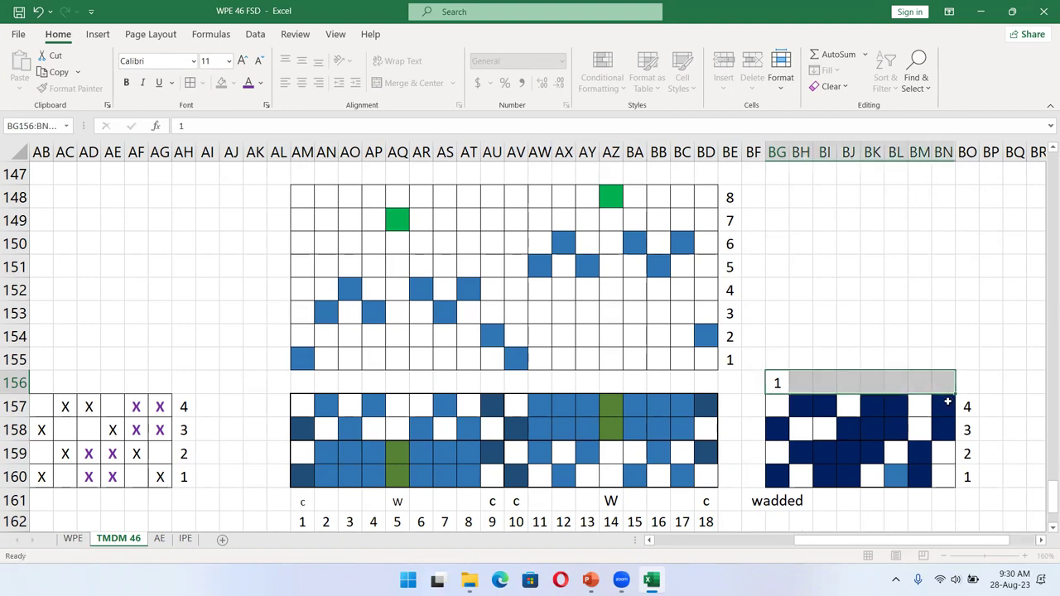
pyautogui.click(895, 336)
pyautogui.click(773, 384)
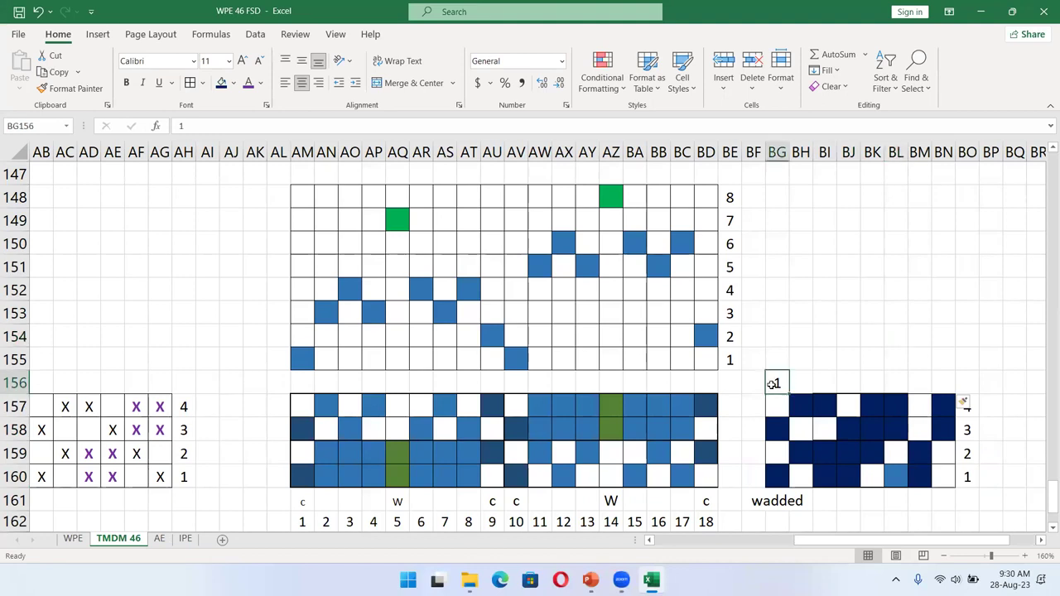
pyautogui.moveTo(787, 393); pyautogui.dragTo(964, 386)
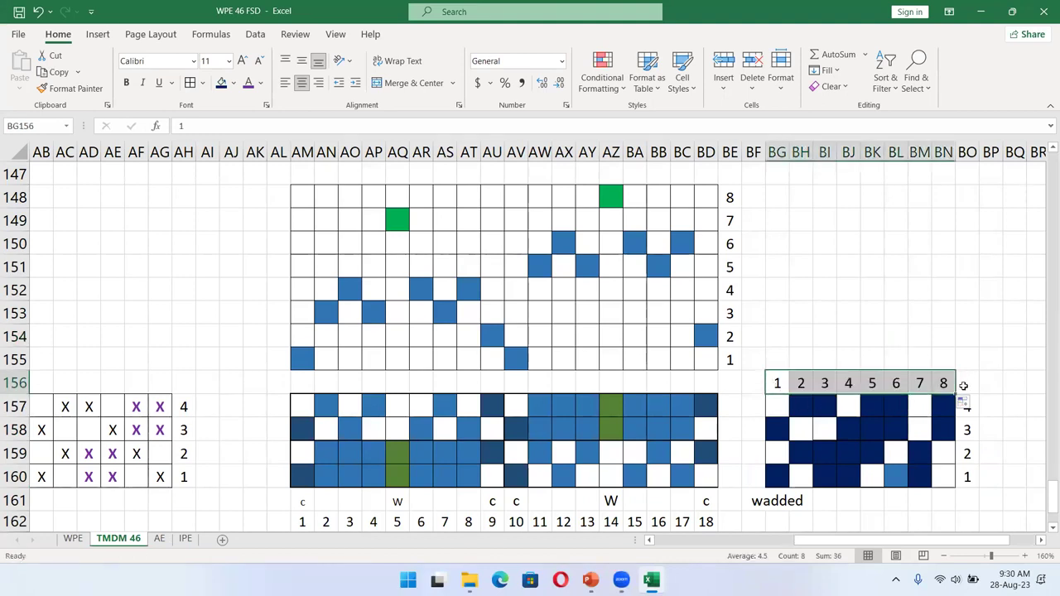
pyautogui.click(959, 339)
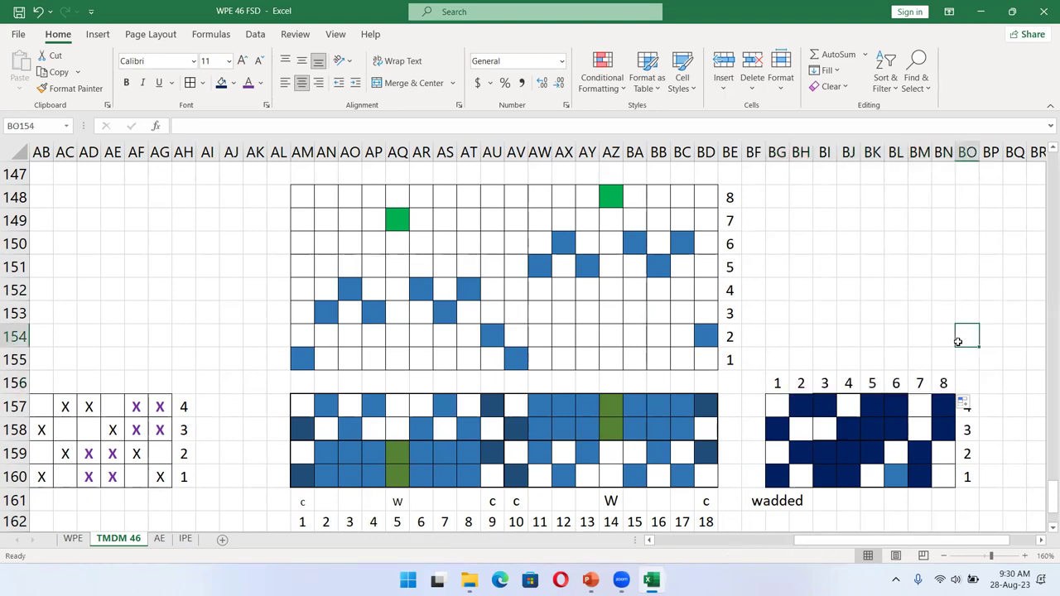
# Step: Fill the one remaining light blue mark of the lifting plan, BL160, with dark blue
pyautogui.click(878, 297)
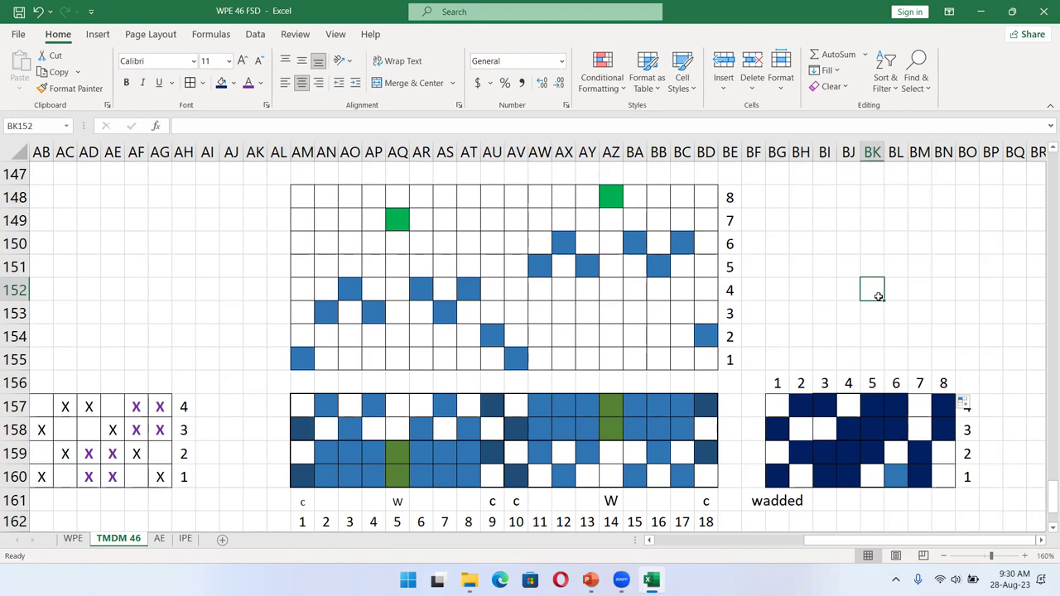
pyautogui.click(896, 477)
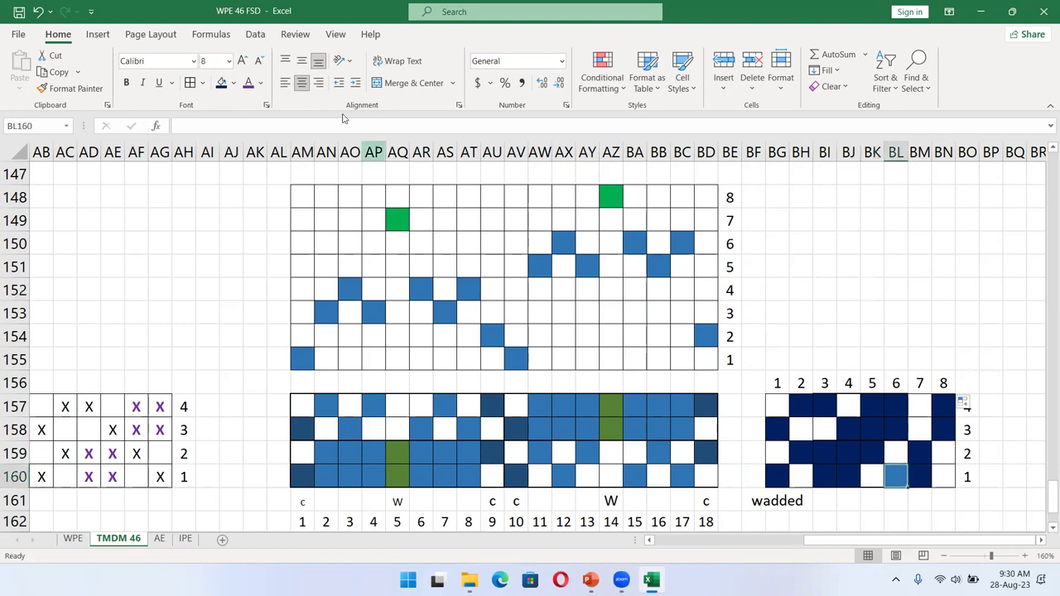
pyautogui.click(222, 83)
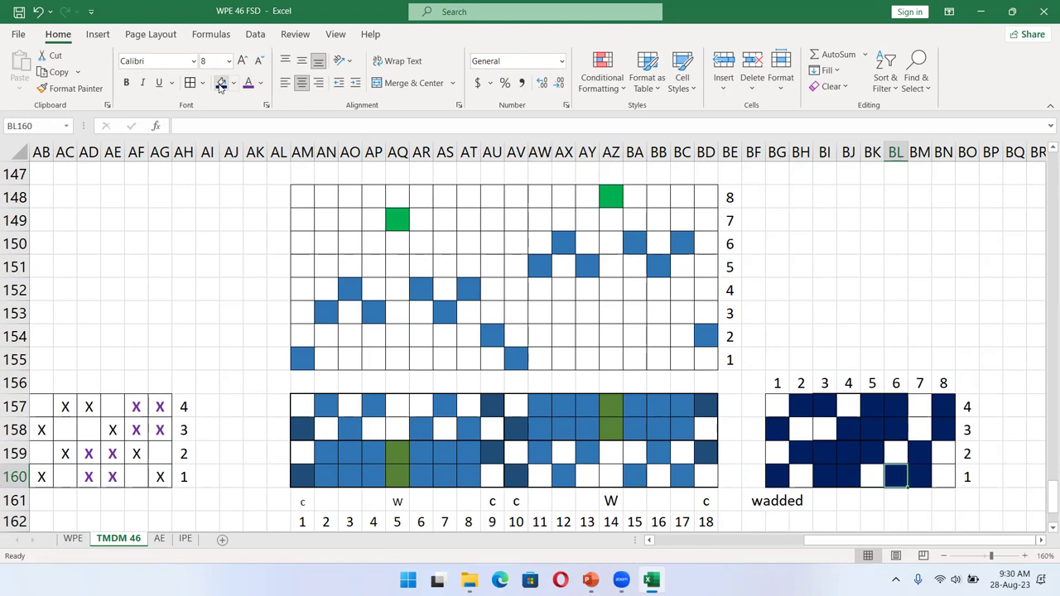
# Step: Examine the first pick of the lifting plan cell by cell along row 160, from BG160 to BM160
pyautogui.click(778, 484)
pyautogui.press('Right')
pyautogui.press('Right')
pyautogui.press('Right')
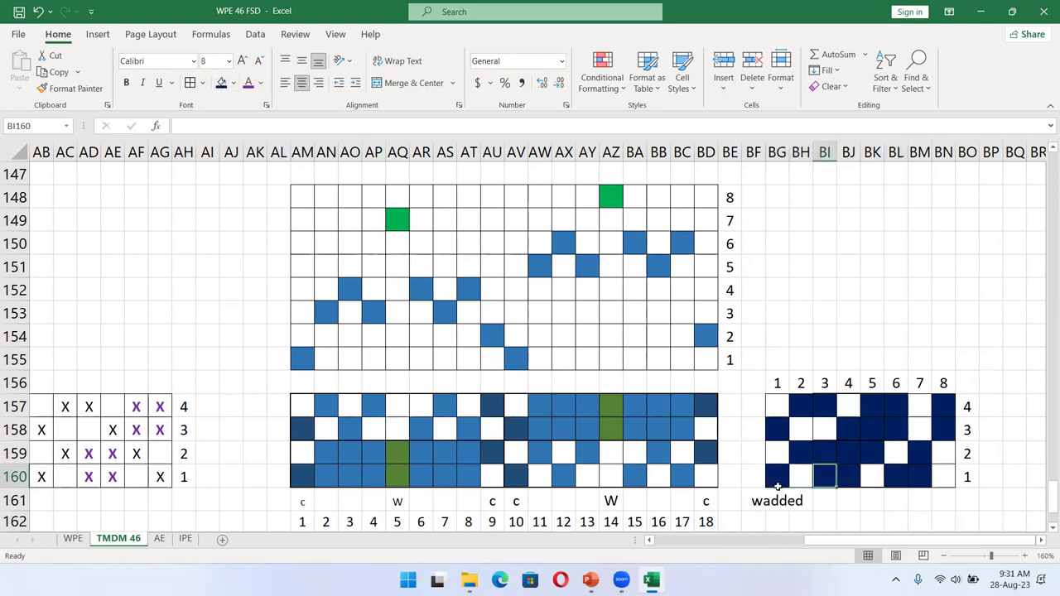
pyautogui.press('Right')
pyautogui.press('Right')
pyautogui.press('Right')
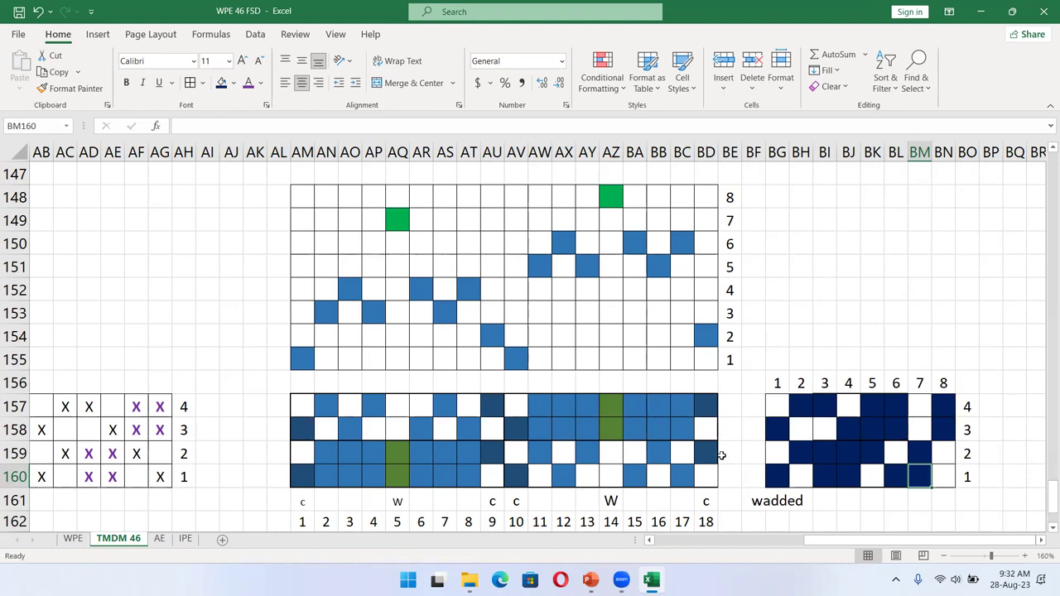
# Step: Examine the filled and blank cells of the lifting plan's second pick in row 159, plus the third pick's label
pyautogui.click(798, 454)
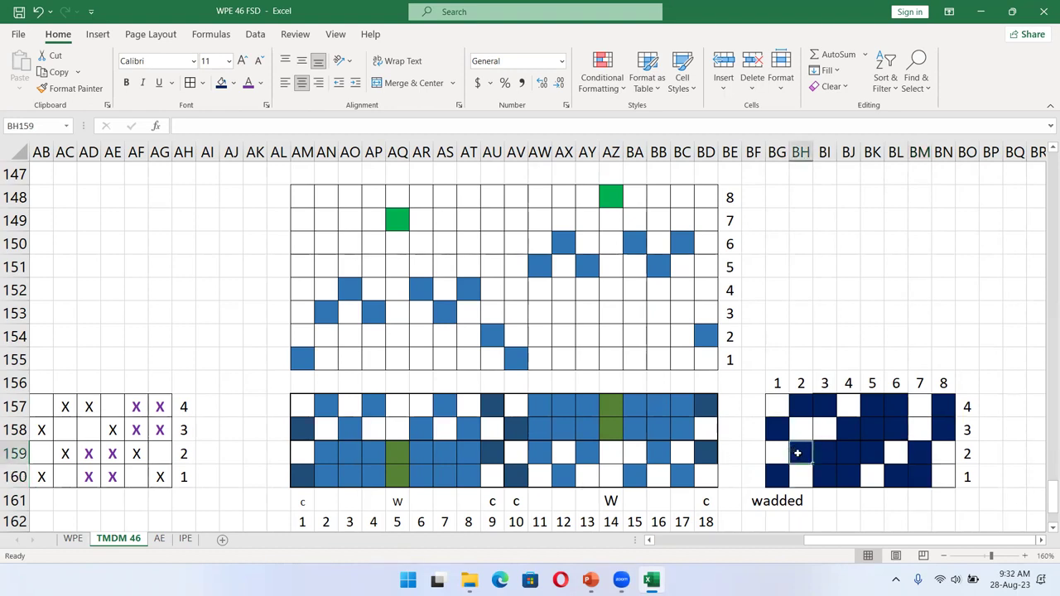
pyautogui.press('F4')
pyautogui.hotkey('ctrl', 'z')
pyautogui.click(823, 455)
pyautogui.click(850, 455)
pyautogui.click(869, 453)
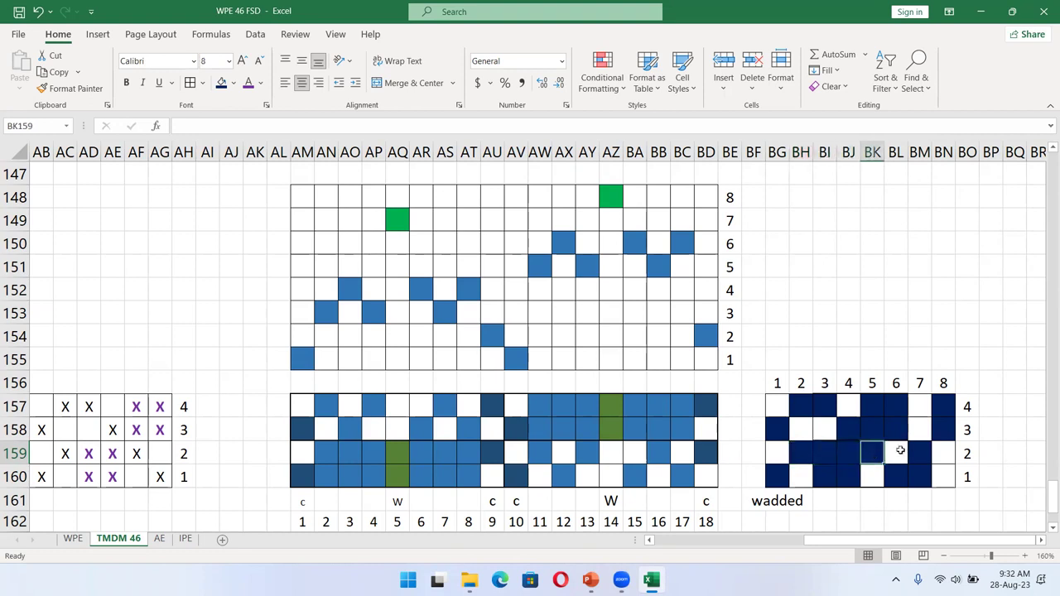
pyautogui.click(915, 449)
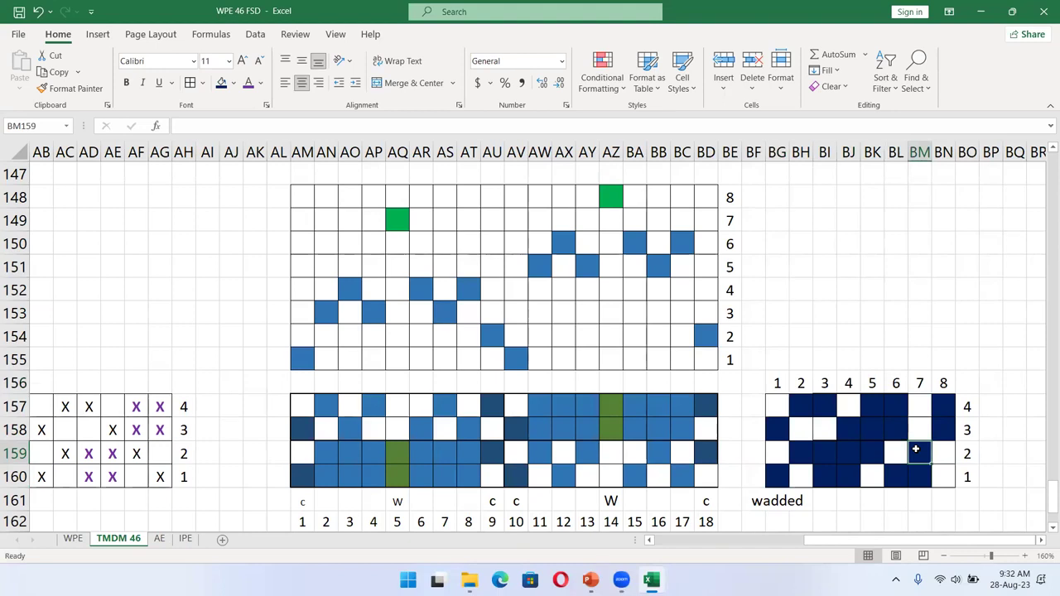
pyautogui.click(785, 452)
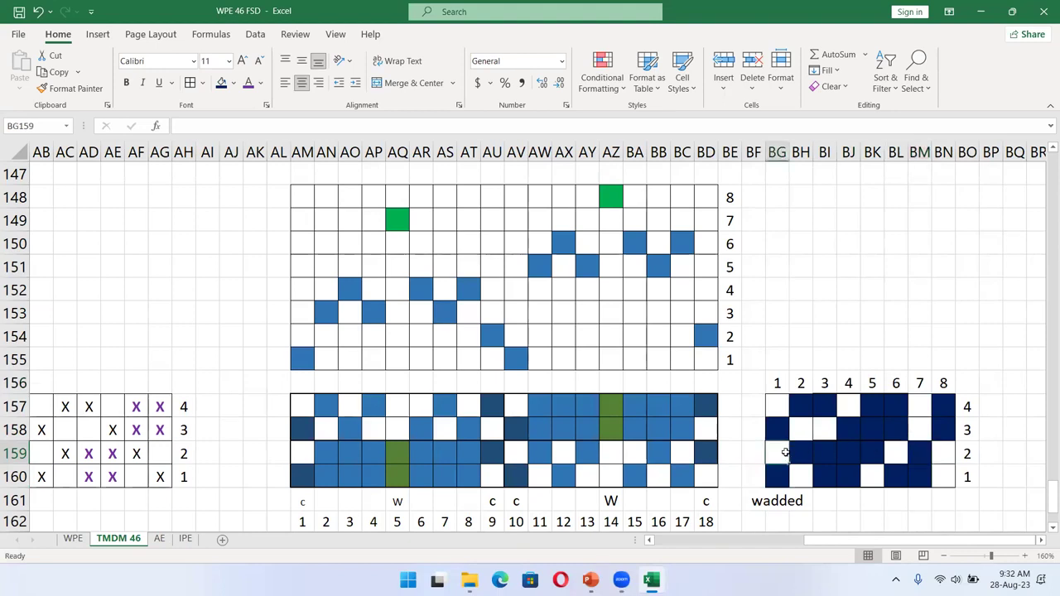
pyautogui.click(901, 449)
pyautogui.click(947, 450)
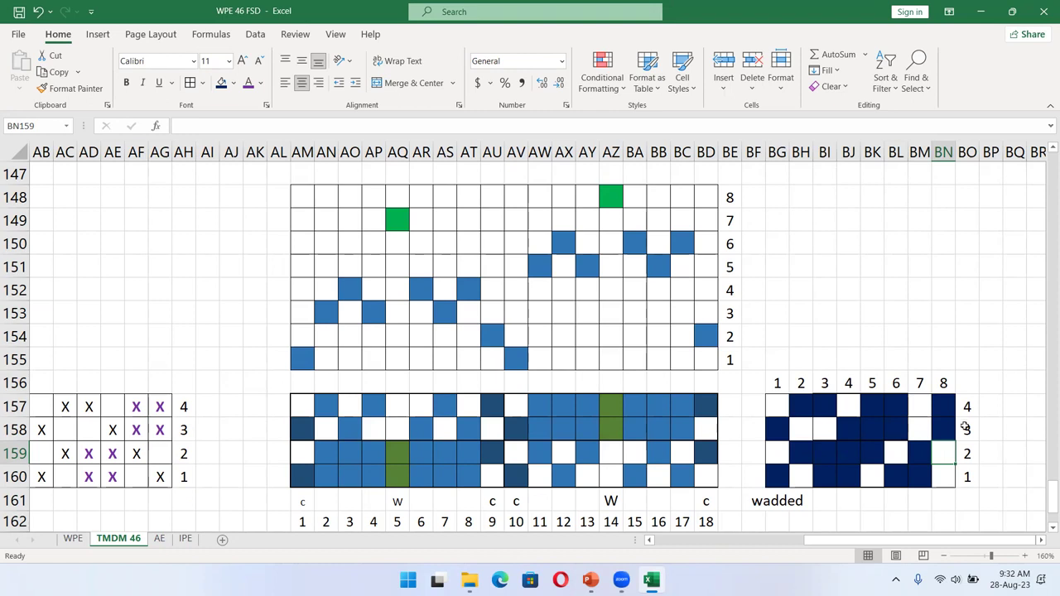
pyautogui.click(970, 430)
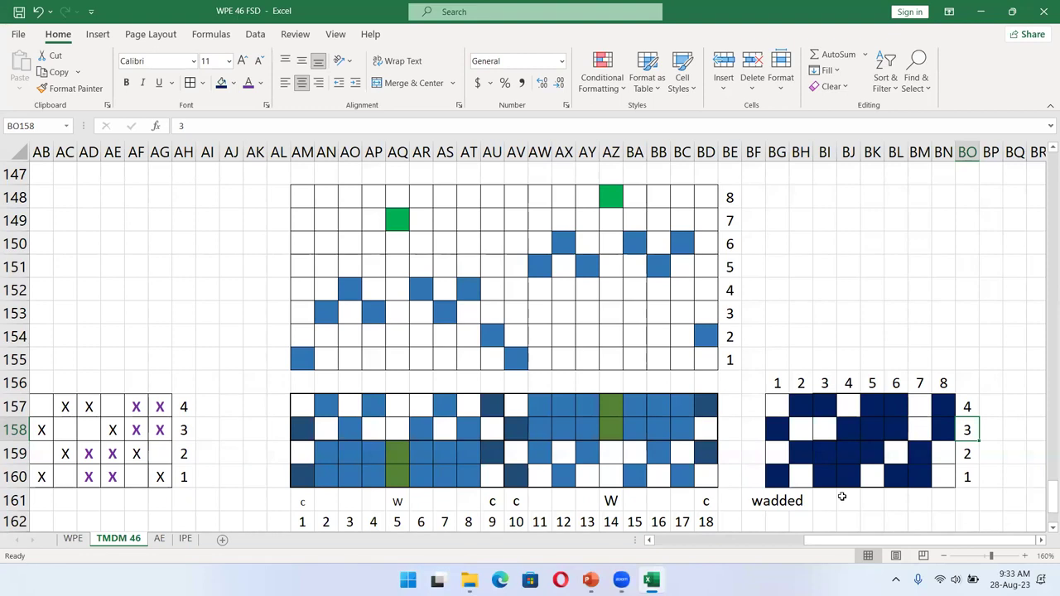
pyautogui.click(971, 321)
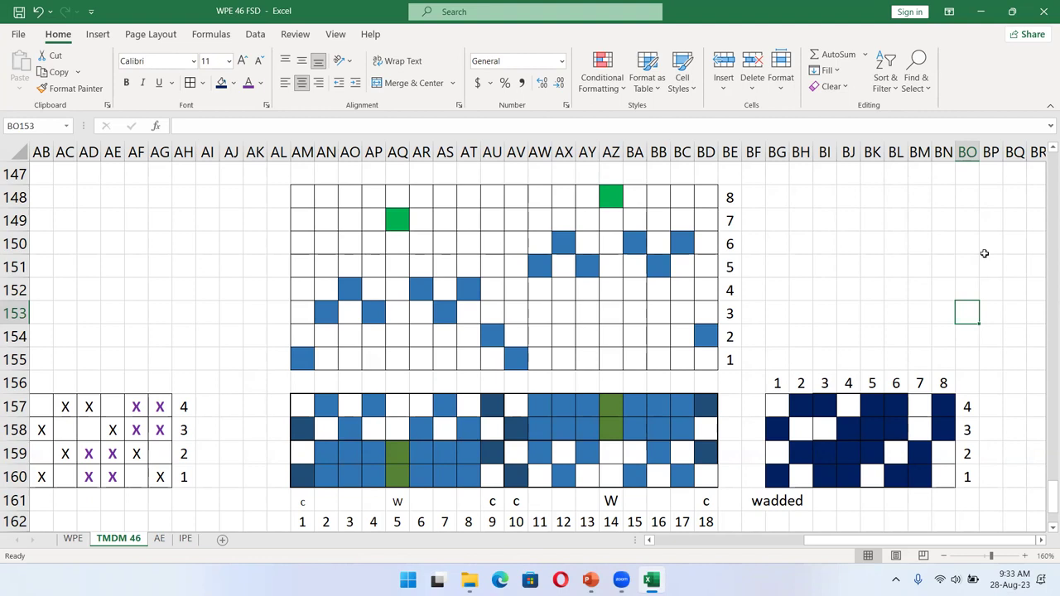